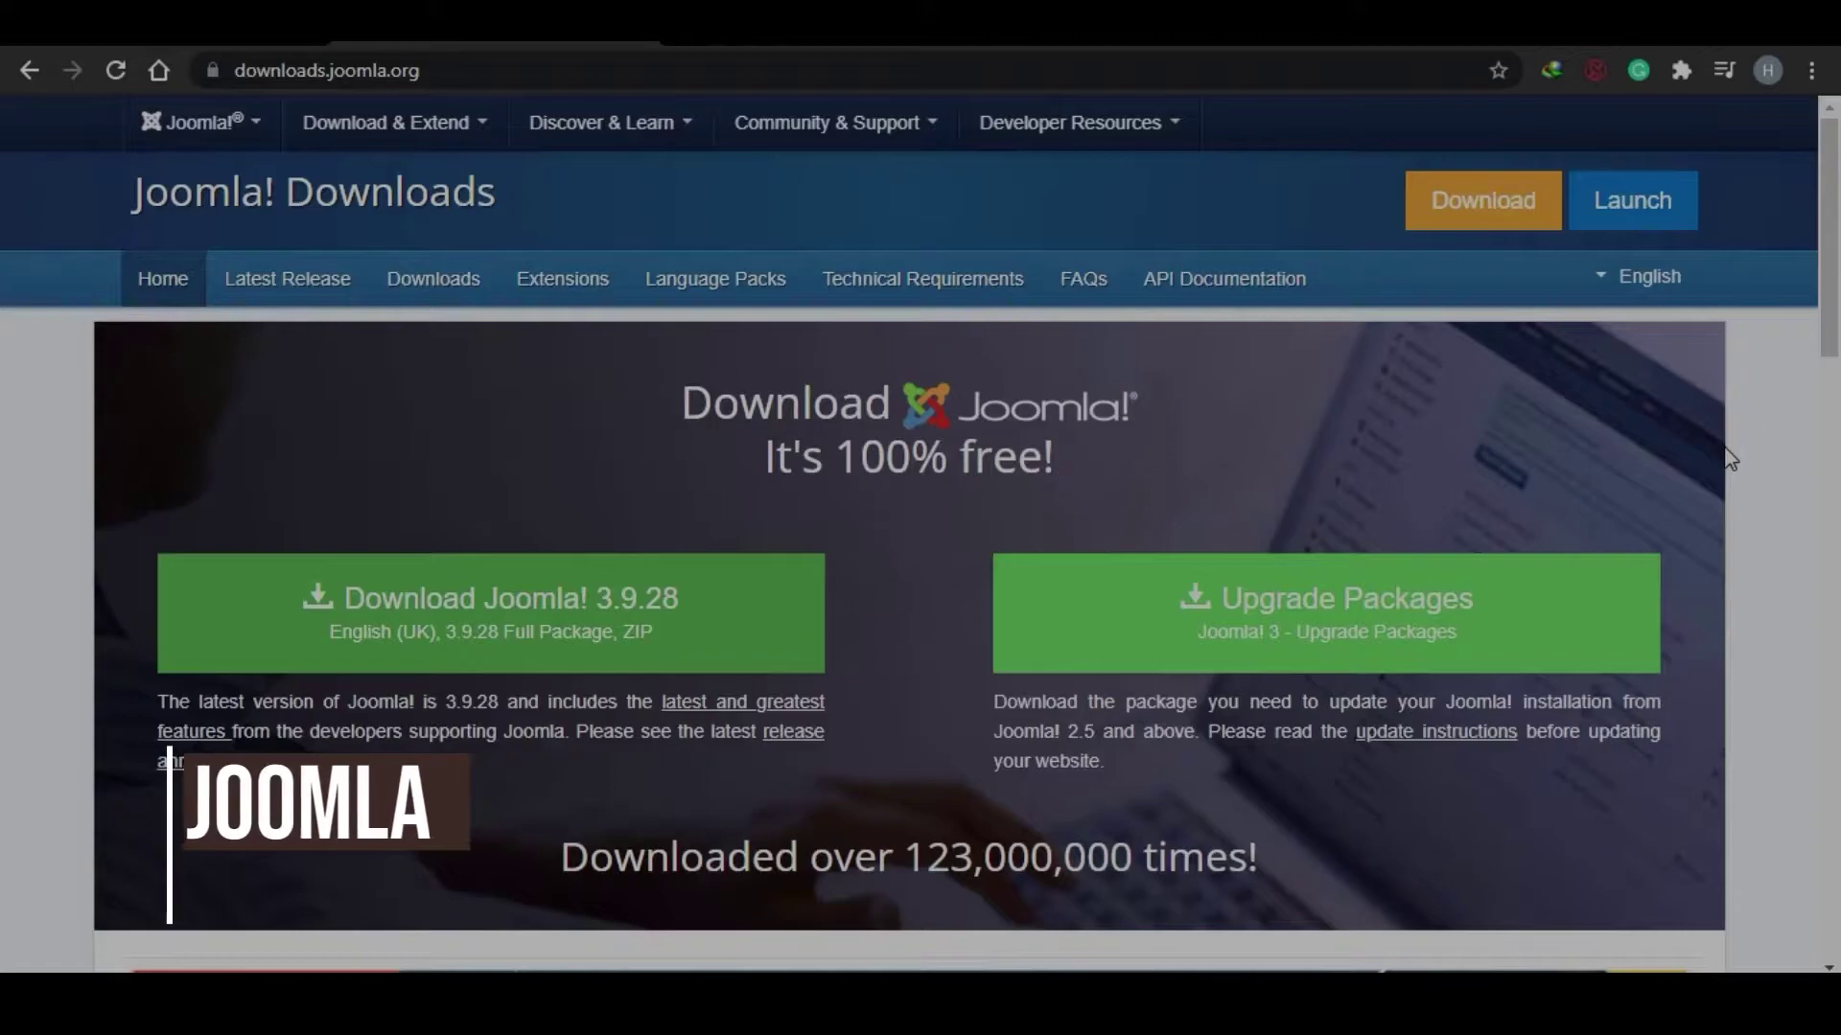
Step: Scroll the Joomla downloads page to review the free Download Joomla! 3.9.28 offer
mouse_move(1836, 288)
mouse_down()
mouse_move(1837, 547)
mouse_move(1837, 278)
mouse_up()
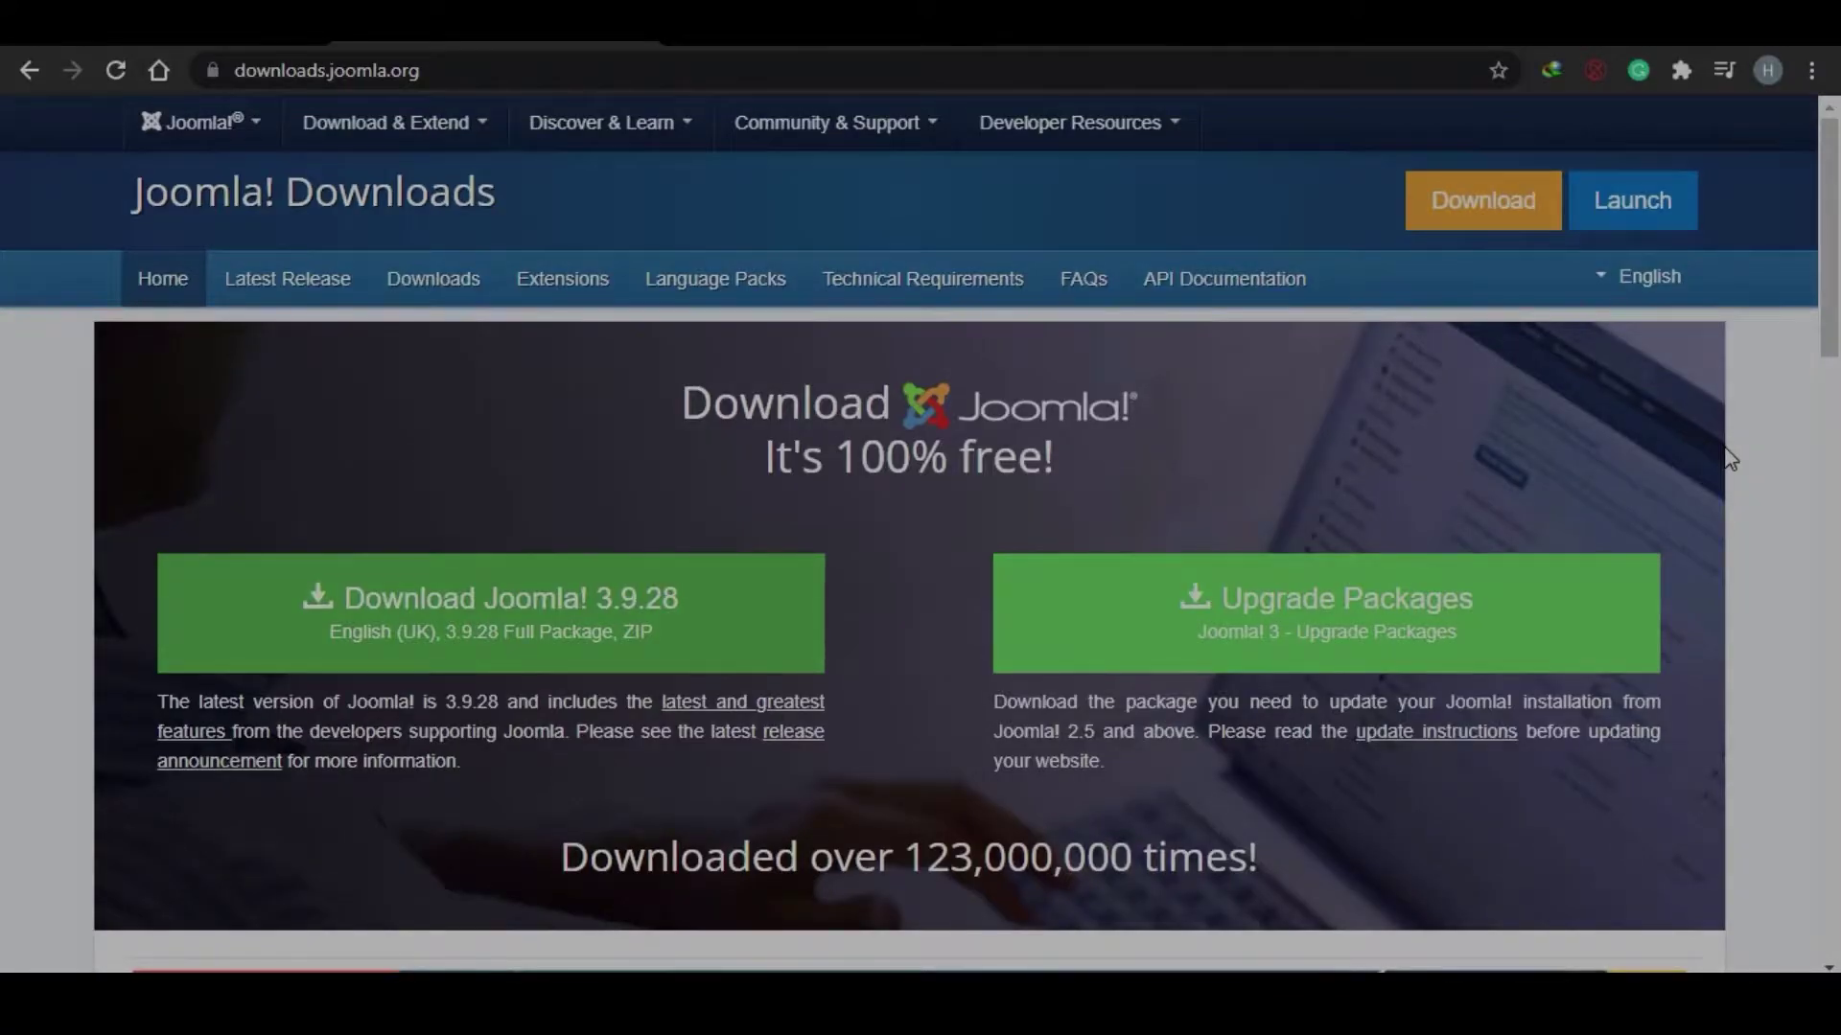
drag(1837, 374, 1837, 241)
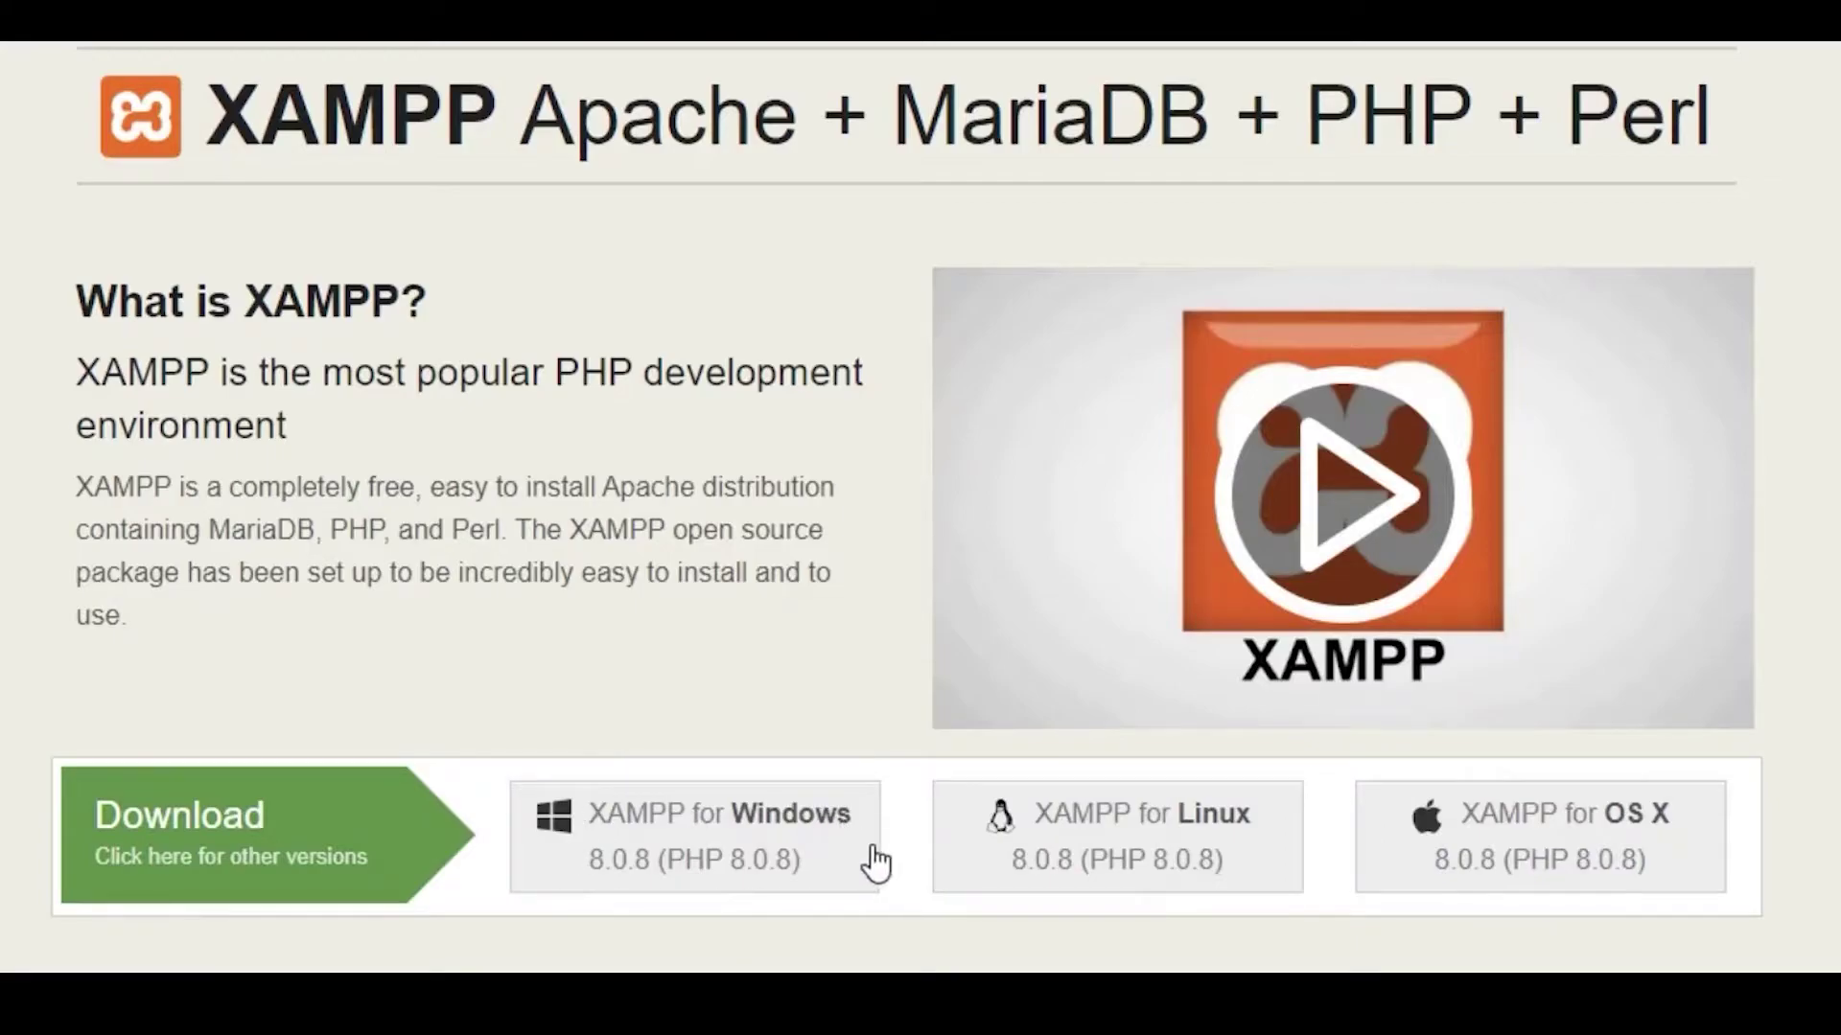
Step: Open the apachefriends.org result and review the XAMPP 8.0.8 downloads for Windows, Linux and OS X
click(913, 891)
scroll(921, 507, down, 3)
scroll(921, 506, up, 4)
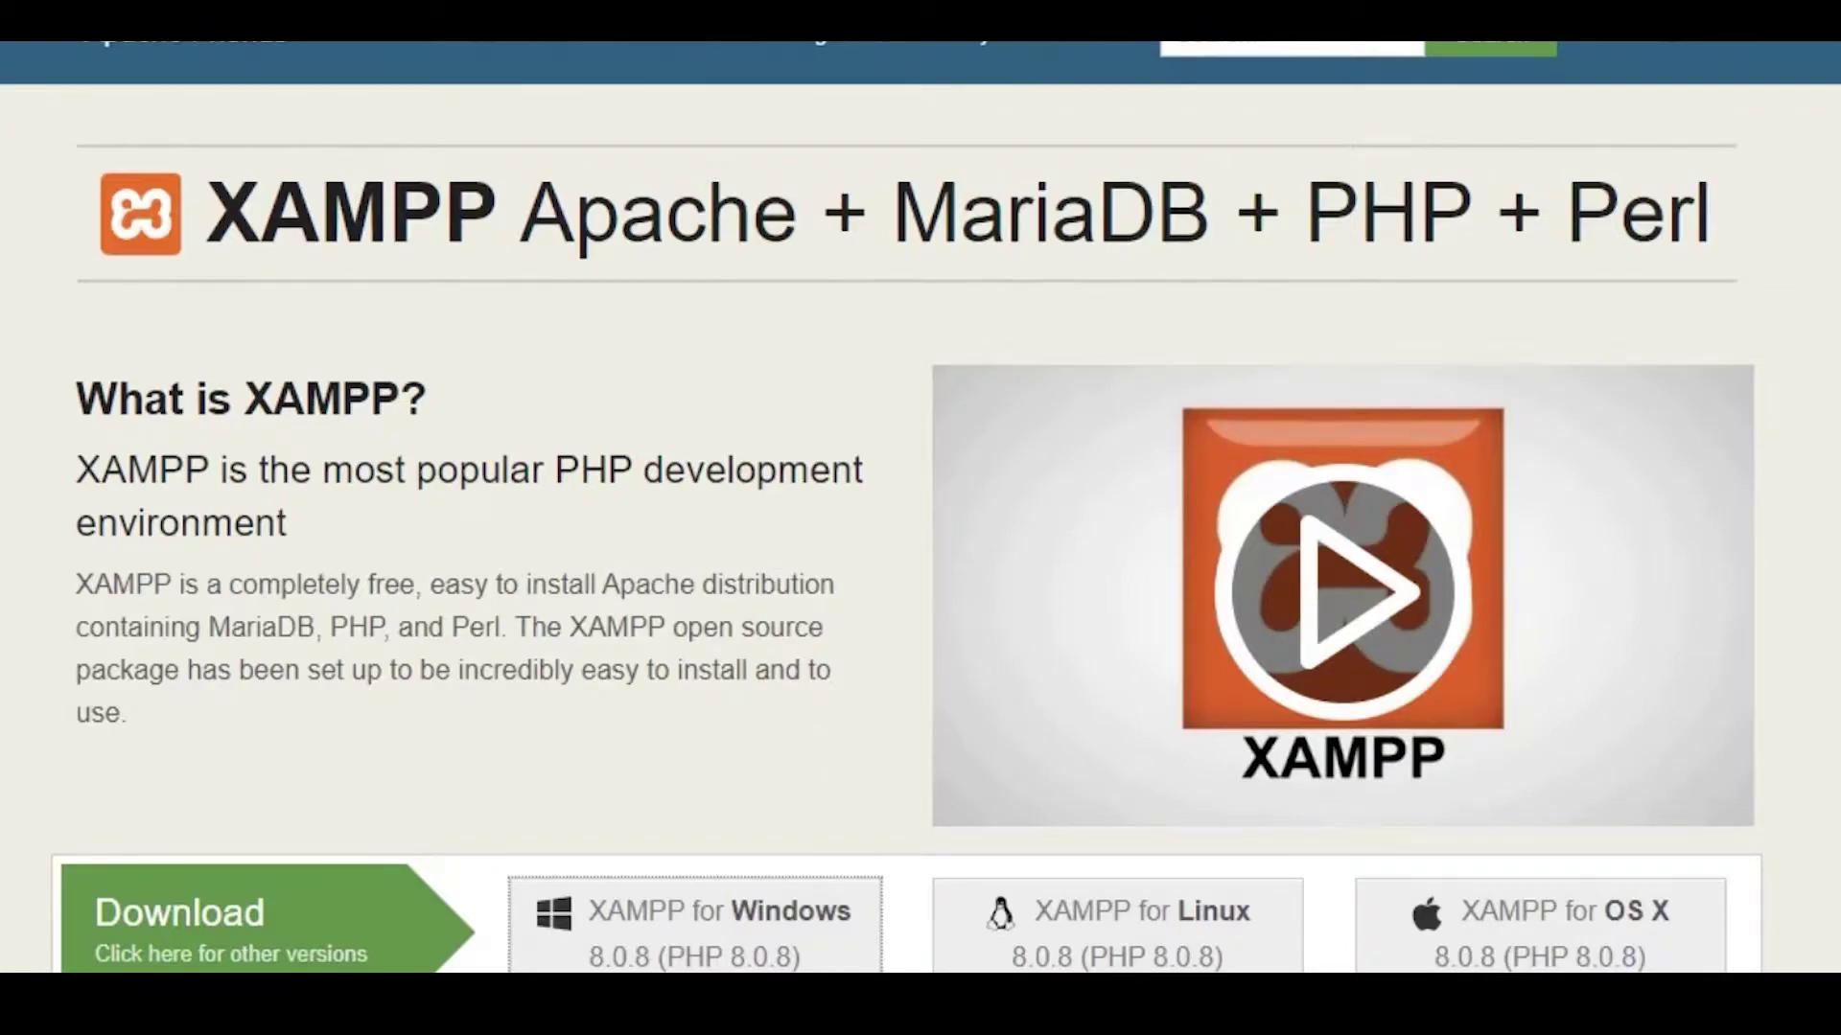
Step: Start Apache and MySQL in XAMPP Control Panel, then minimize the panel
mouse_move(1054, 1032)
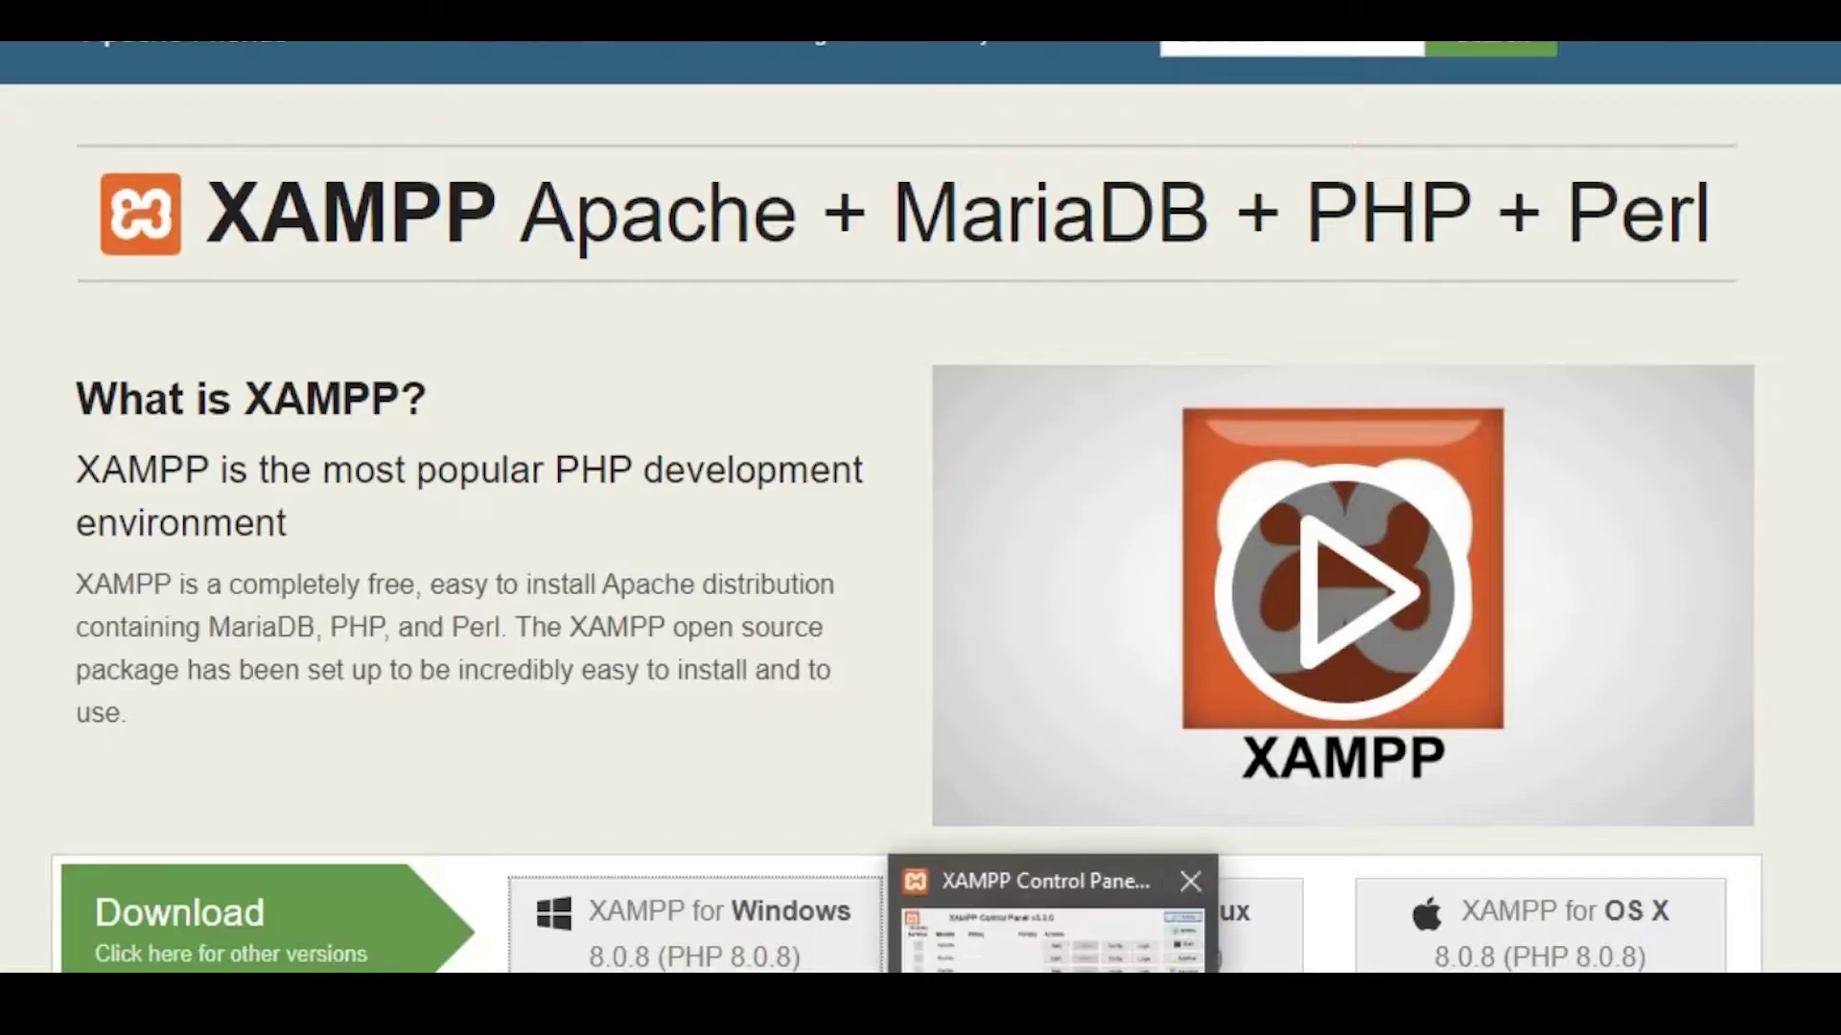
click(1060, 964)
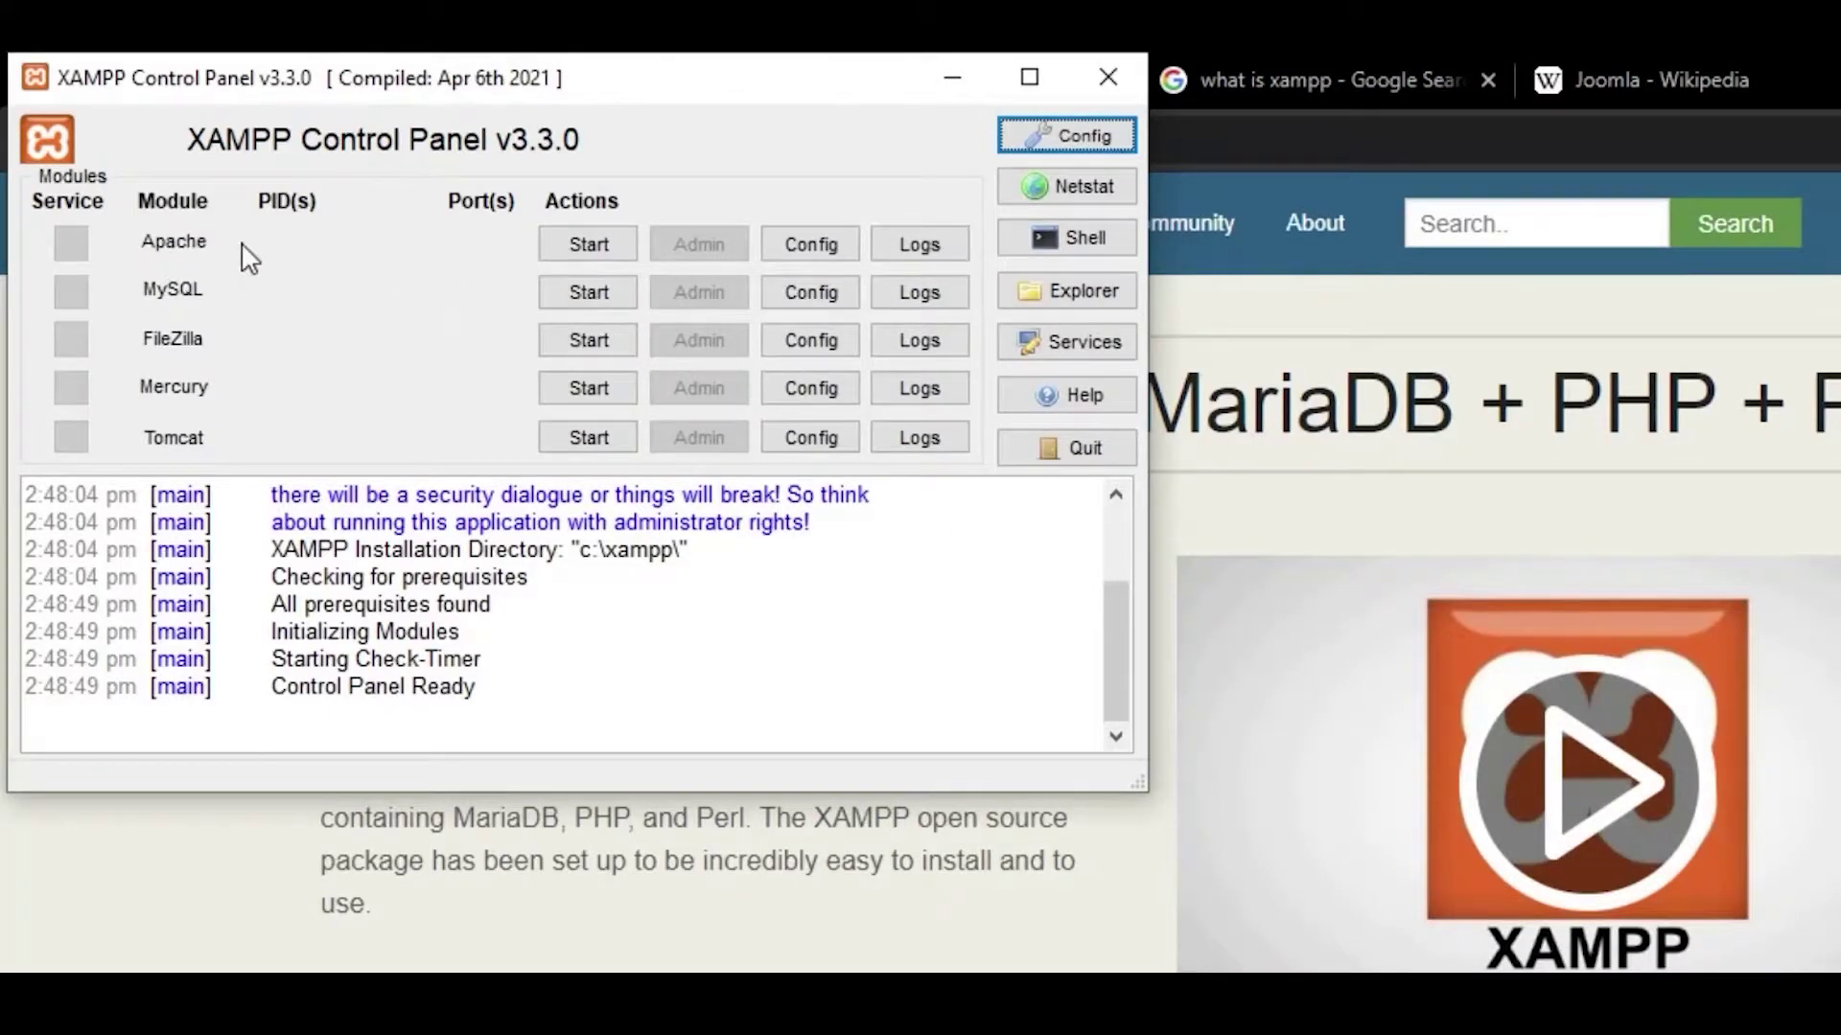
click(581, 252)
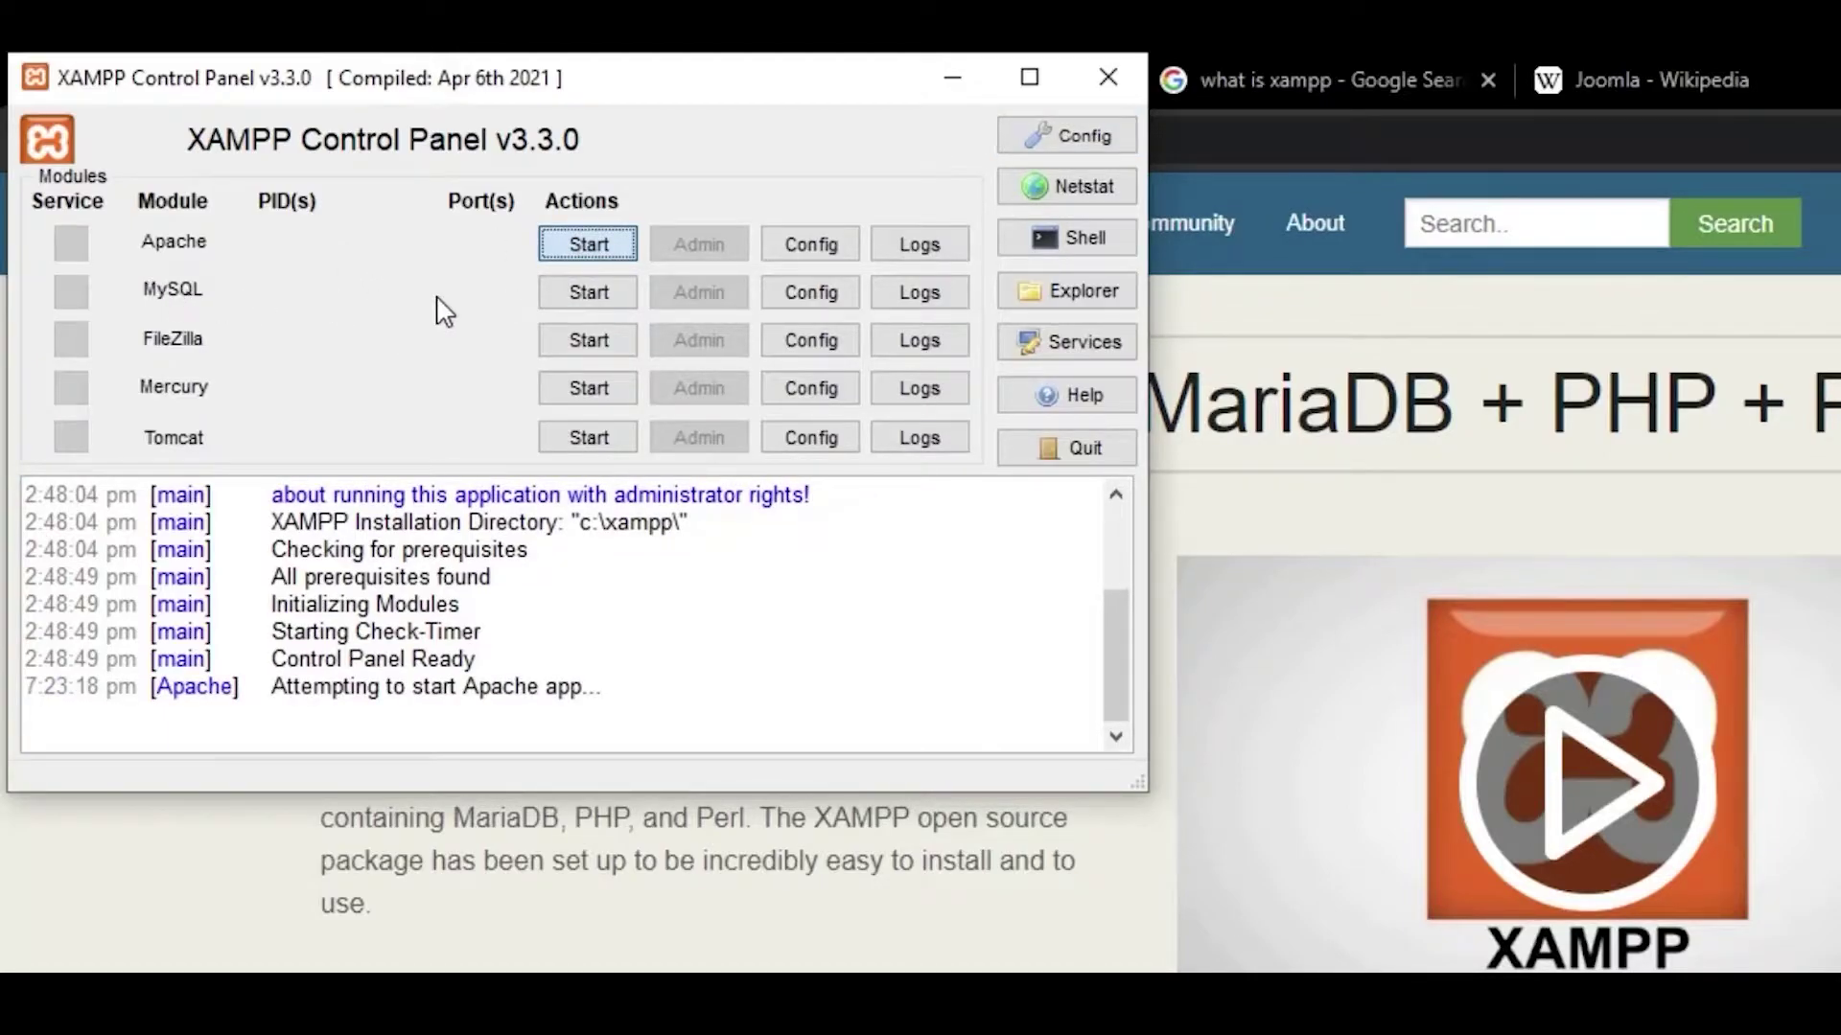
click(588, 294)
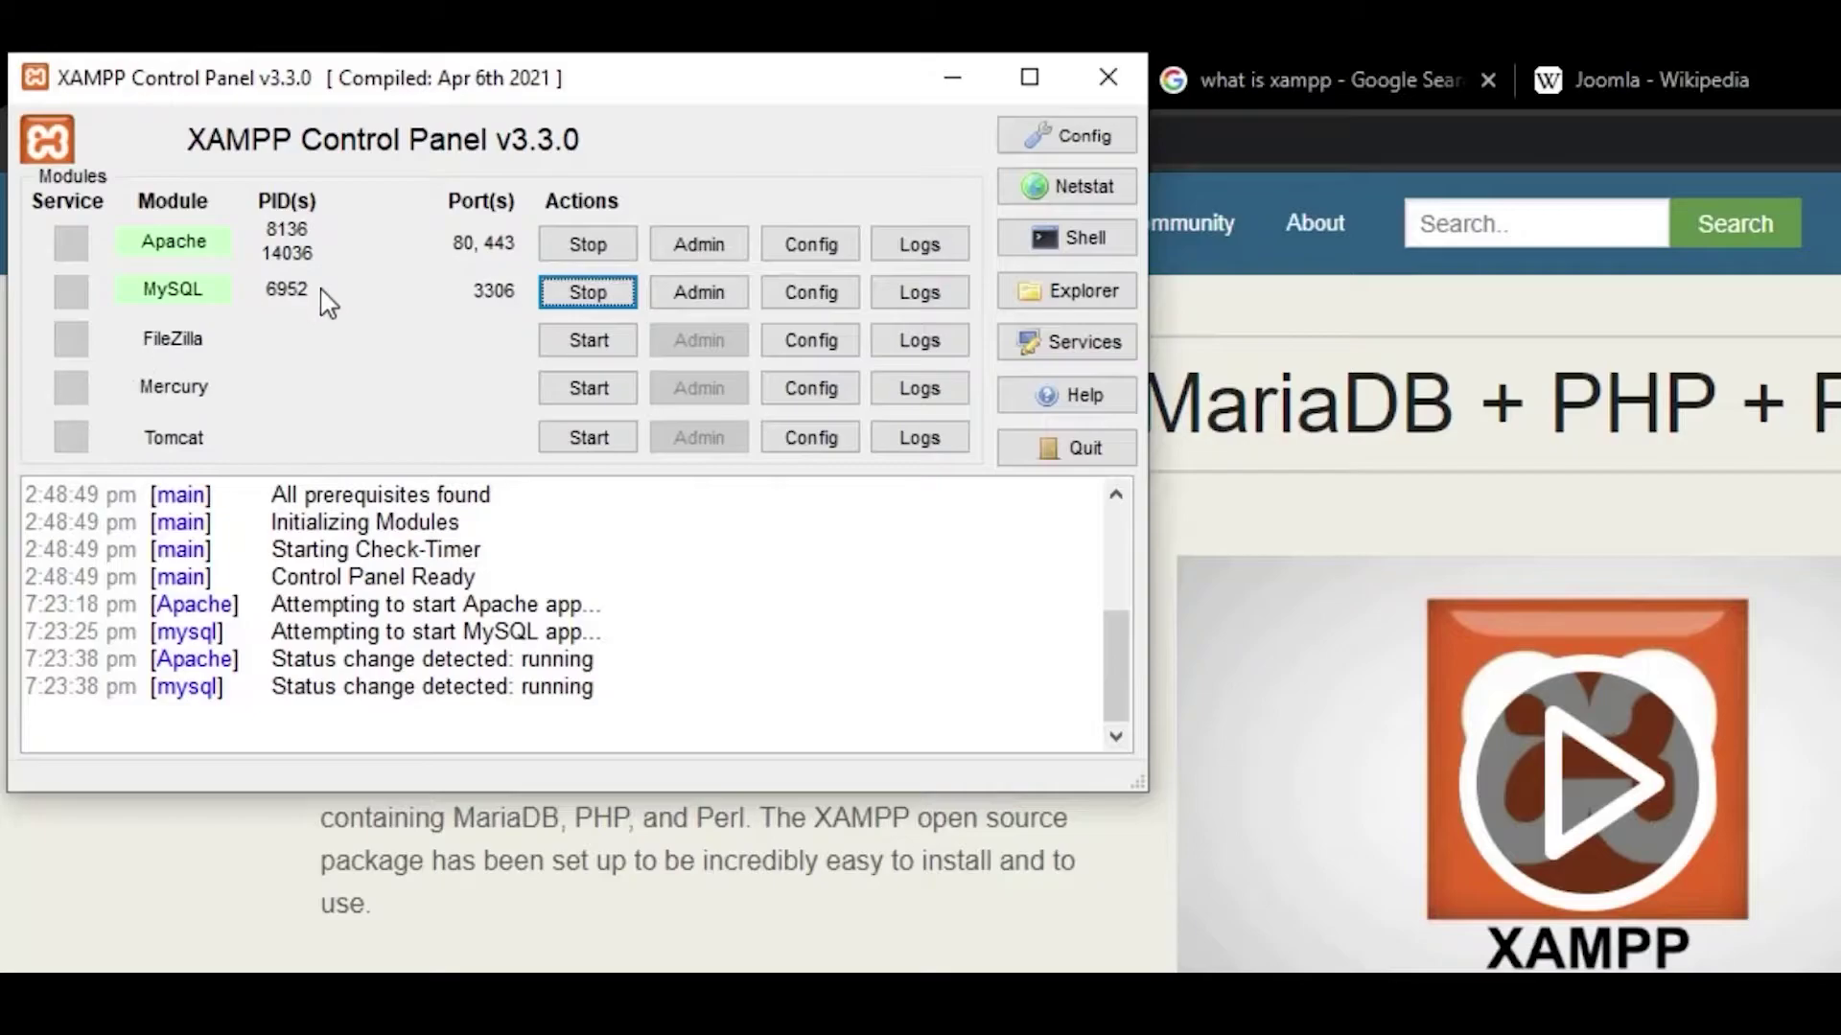
click(963, 85)
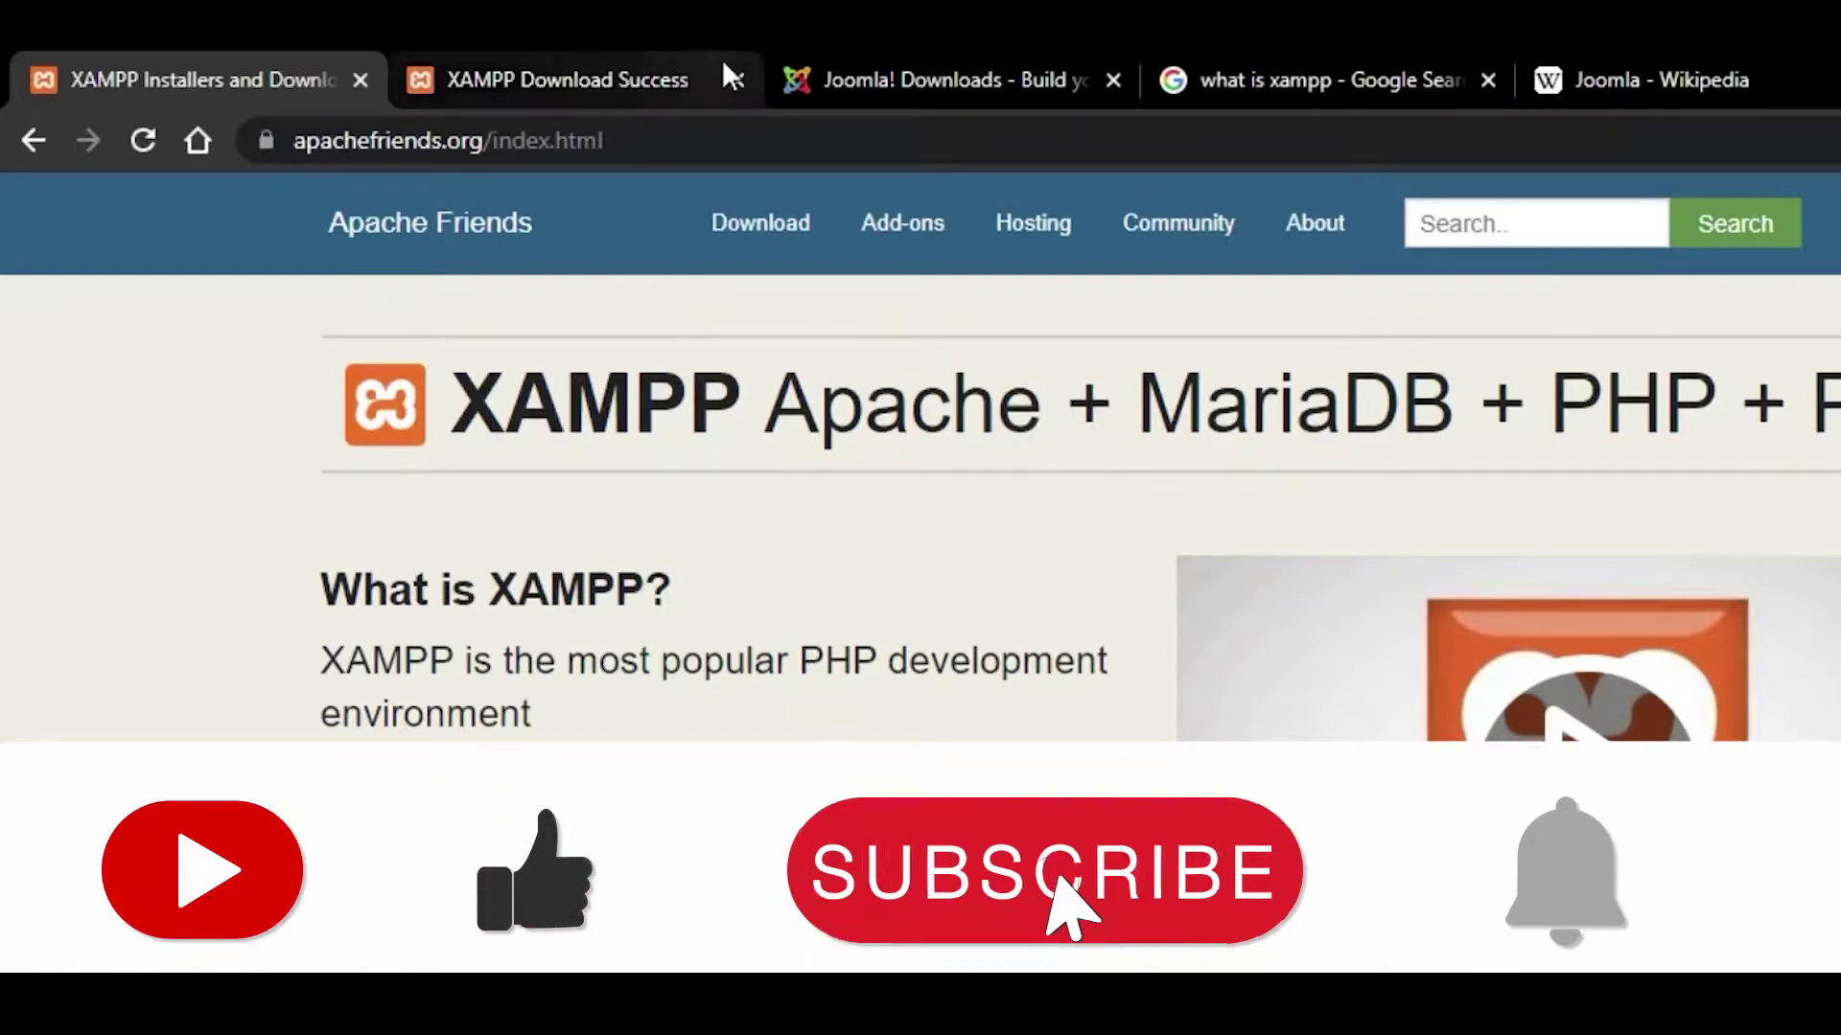
Step: Return to the Joomla! Downloads tab and scroll to the Download Joomla! 3.9.28 button
click(889, 60)
drag(571, 140, 454, 140)
click(719, 140)
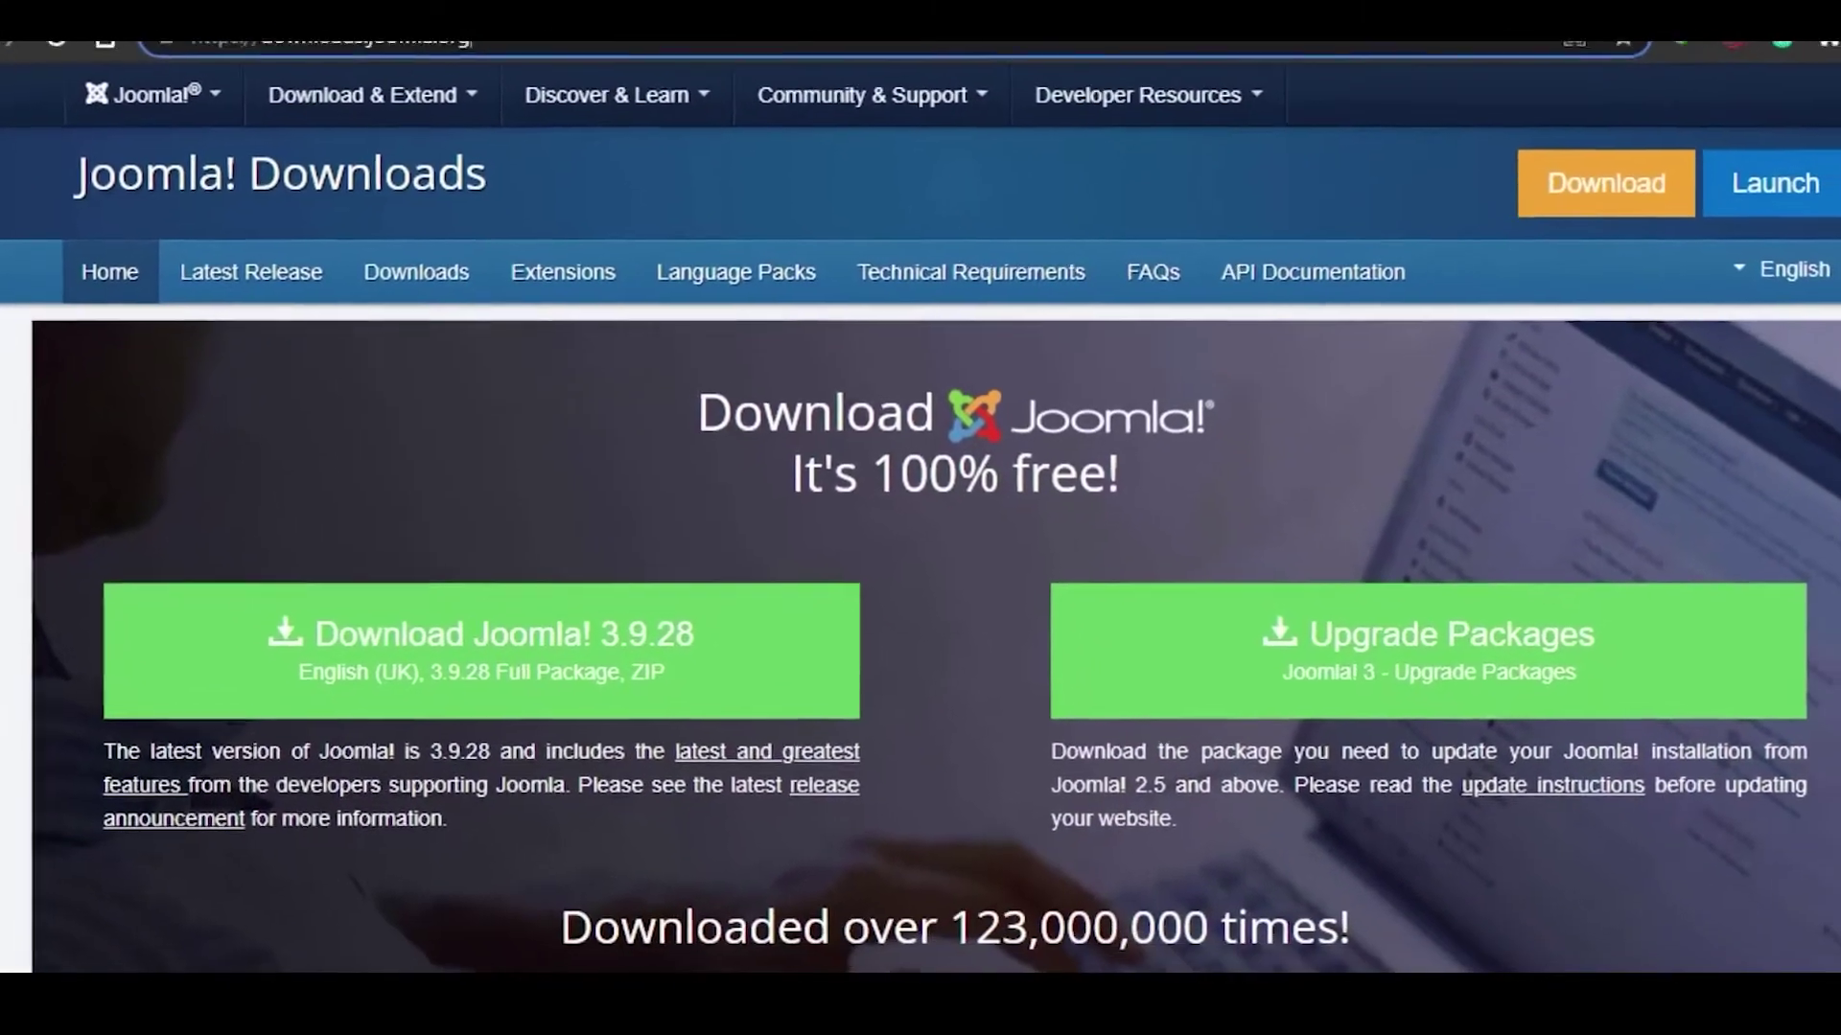
scroll(920, 575, down, 5)
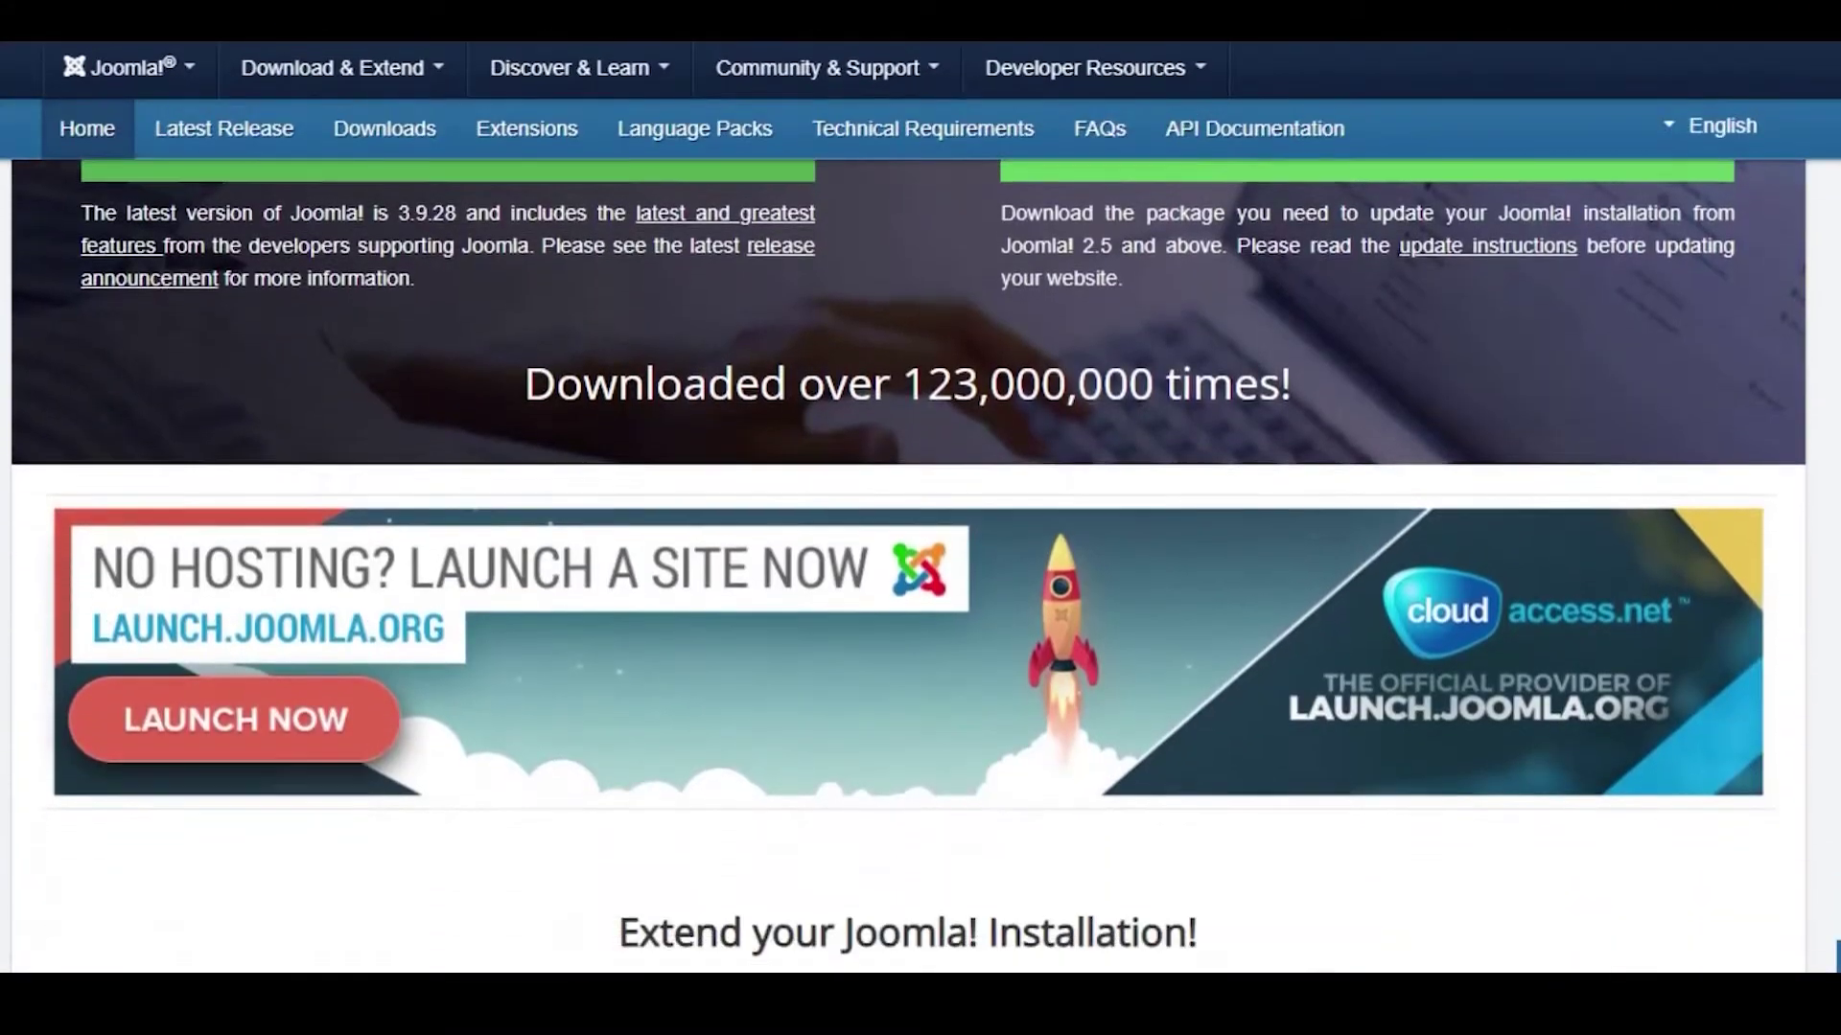
scroll(921, 575, down, 3)
scroll(922, 575, up, 7)
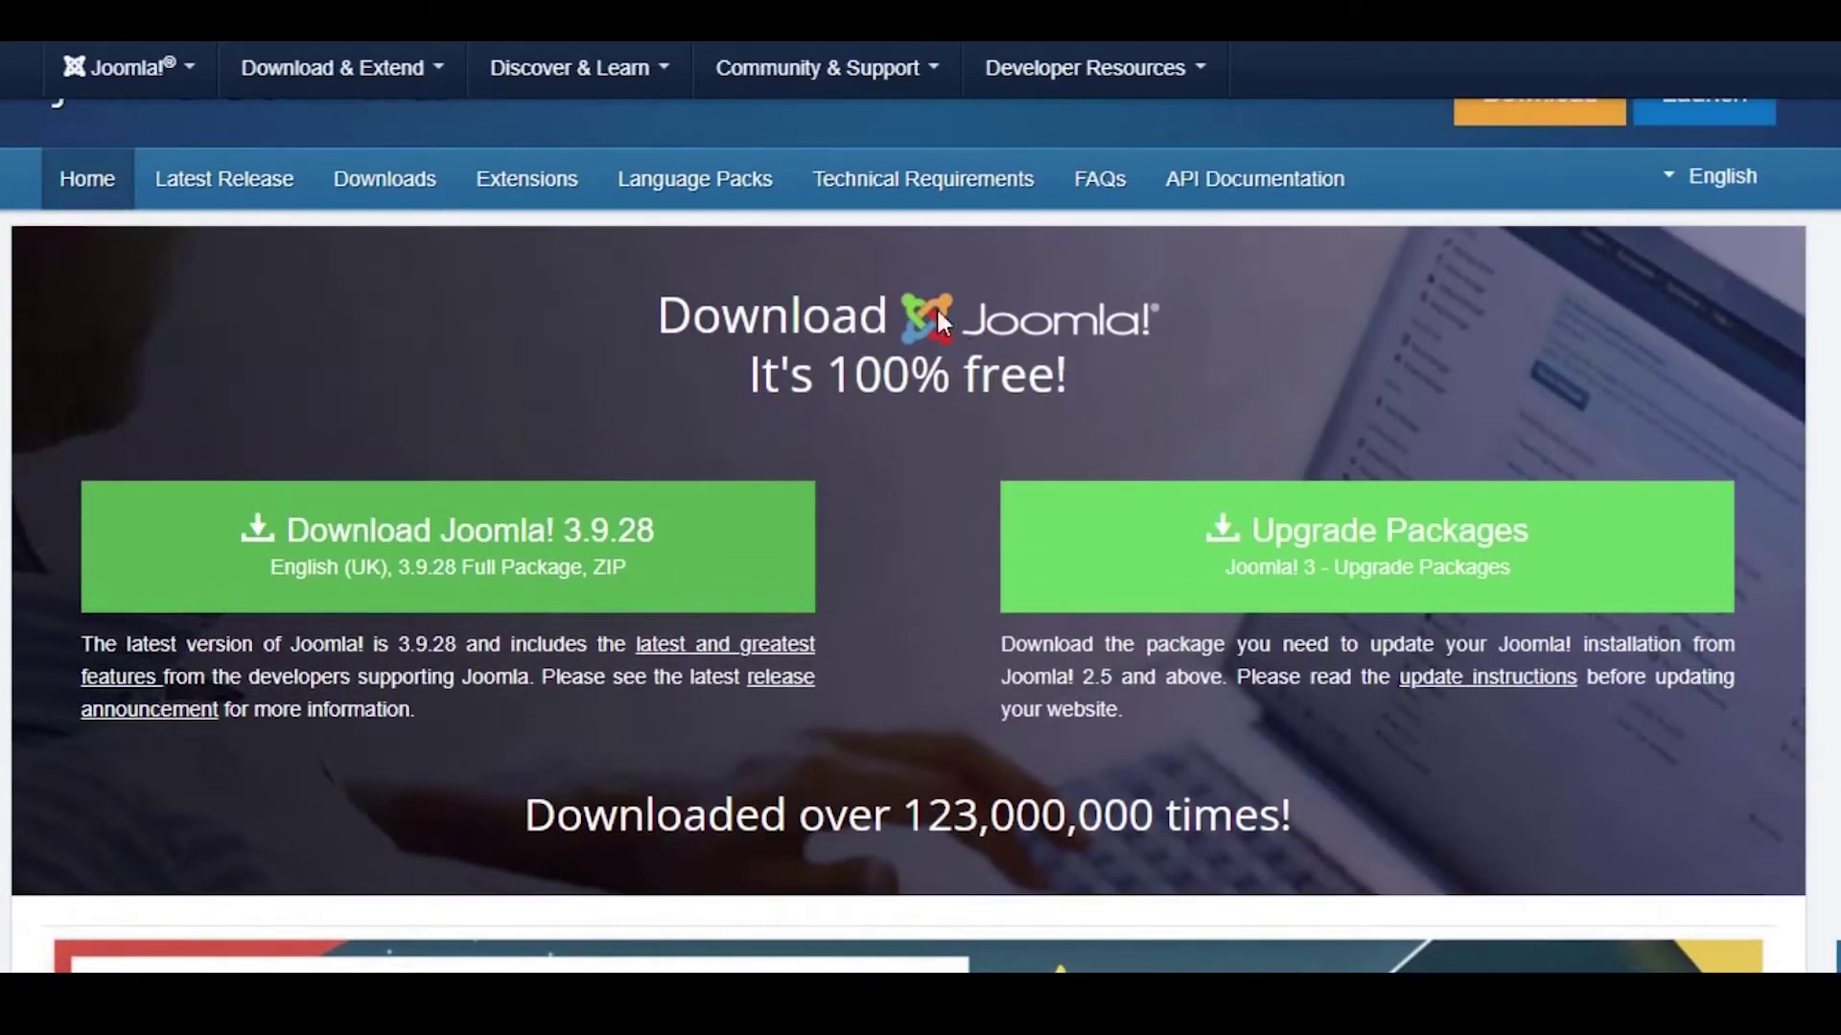
Step: Start the Joomla 3.9.28 Full Package zip download to the Desktop, then cancel IDM's capture
click(348, 557)
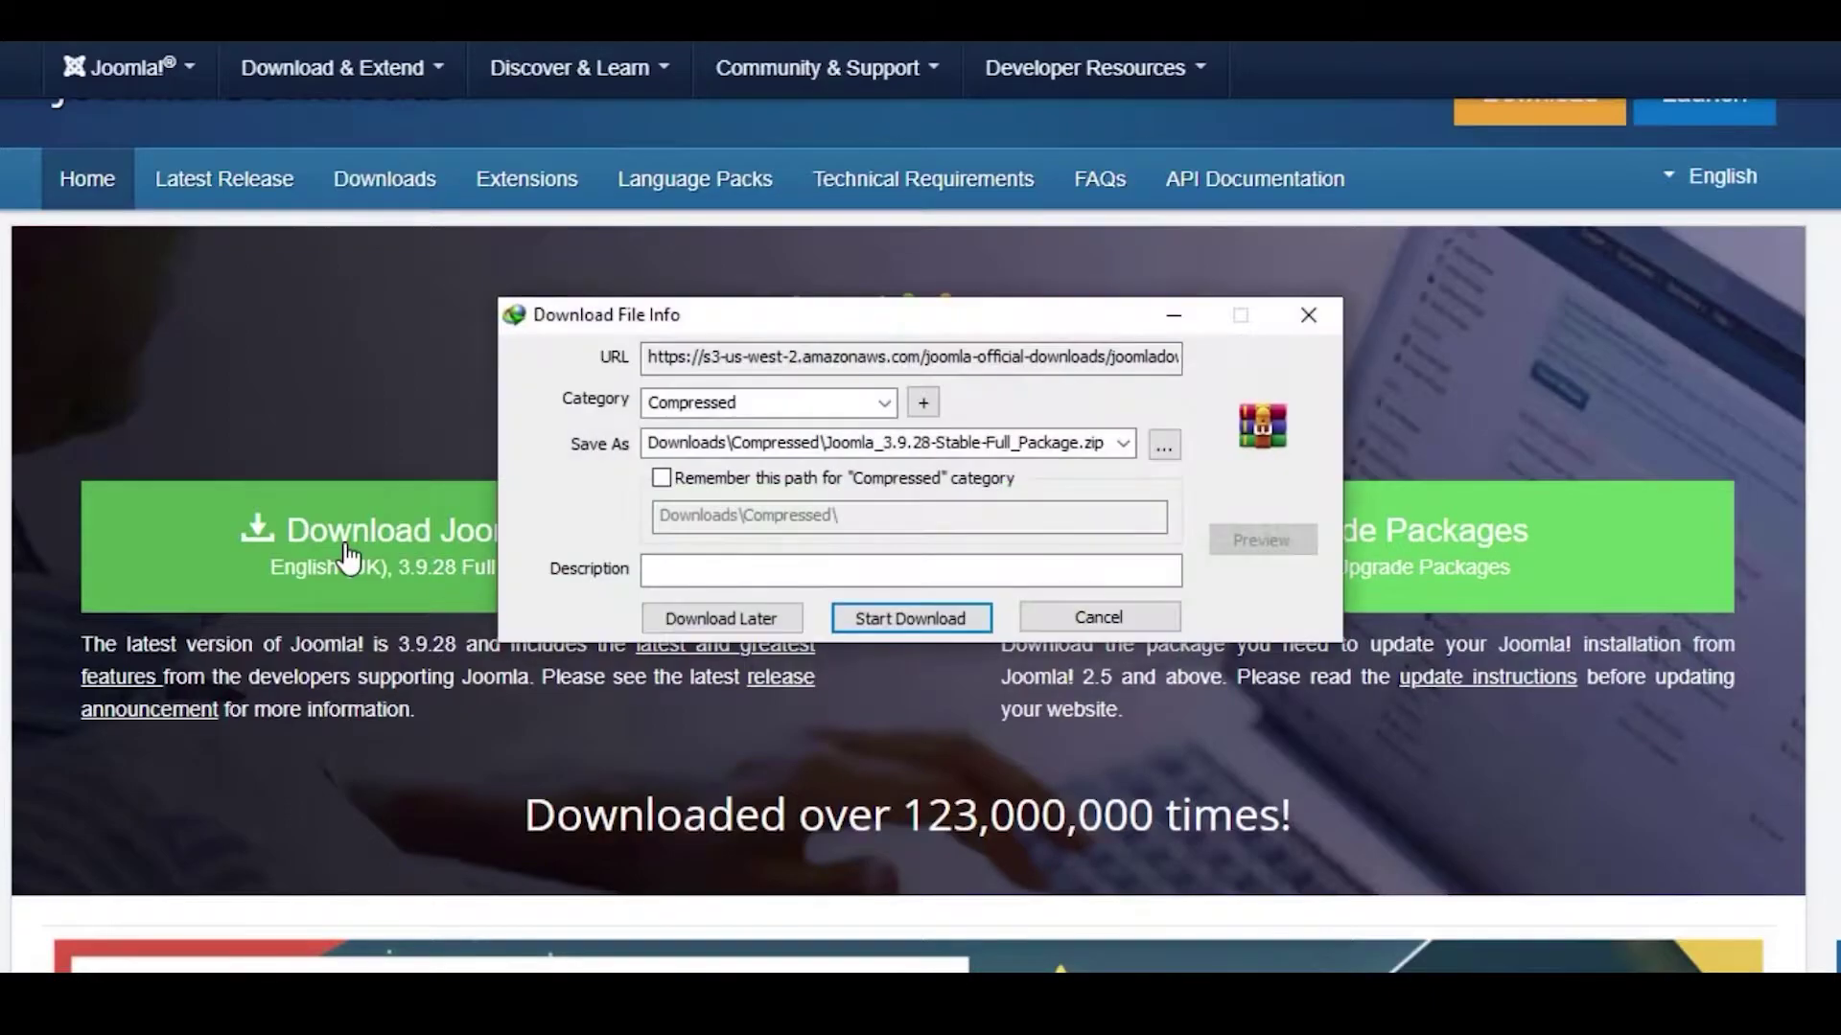
click(1167, 447)
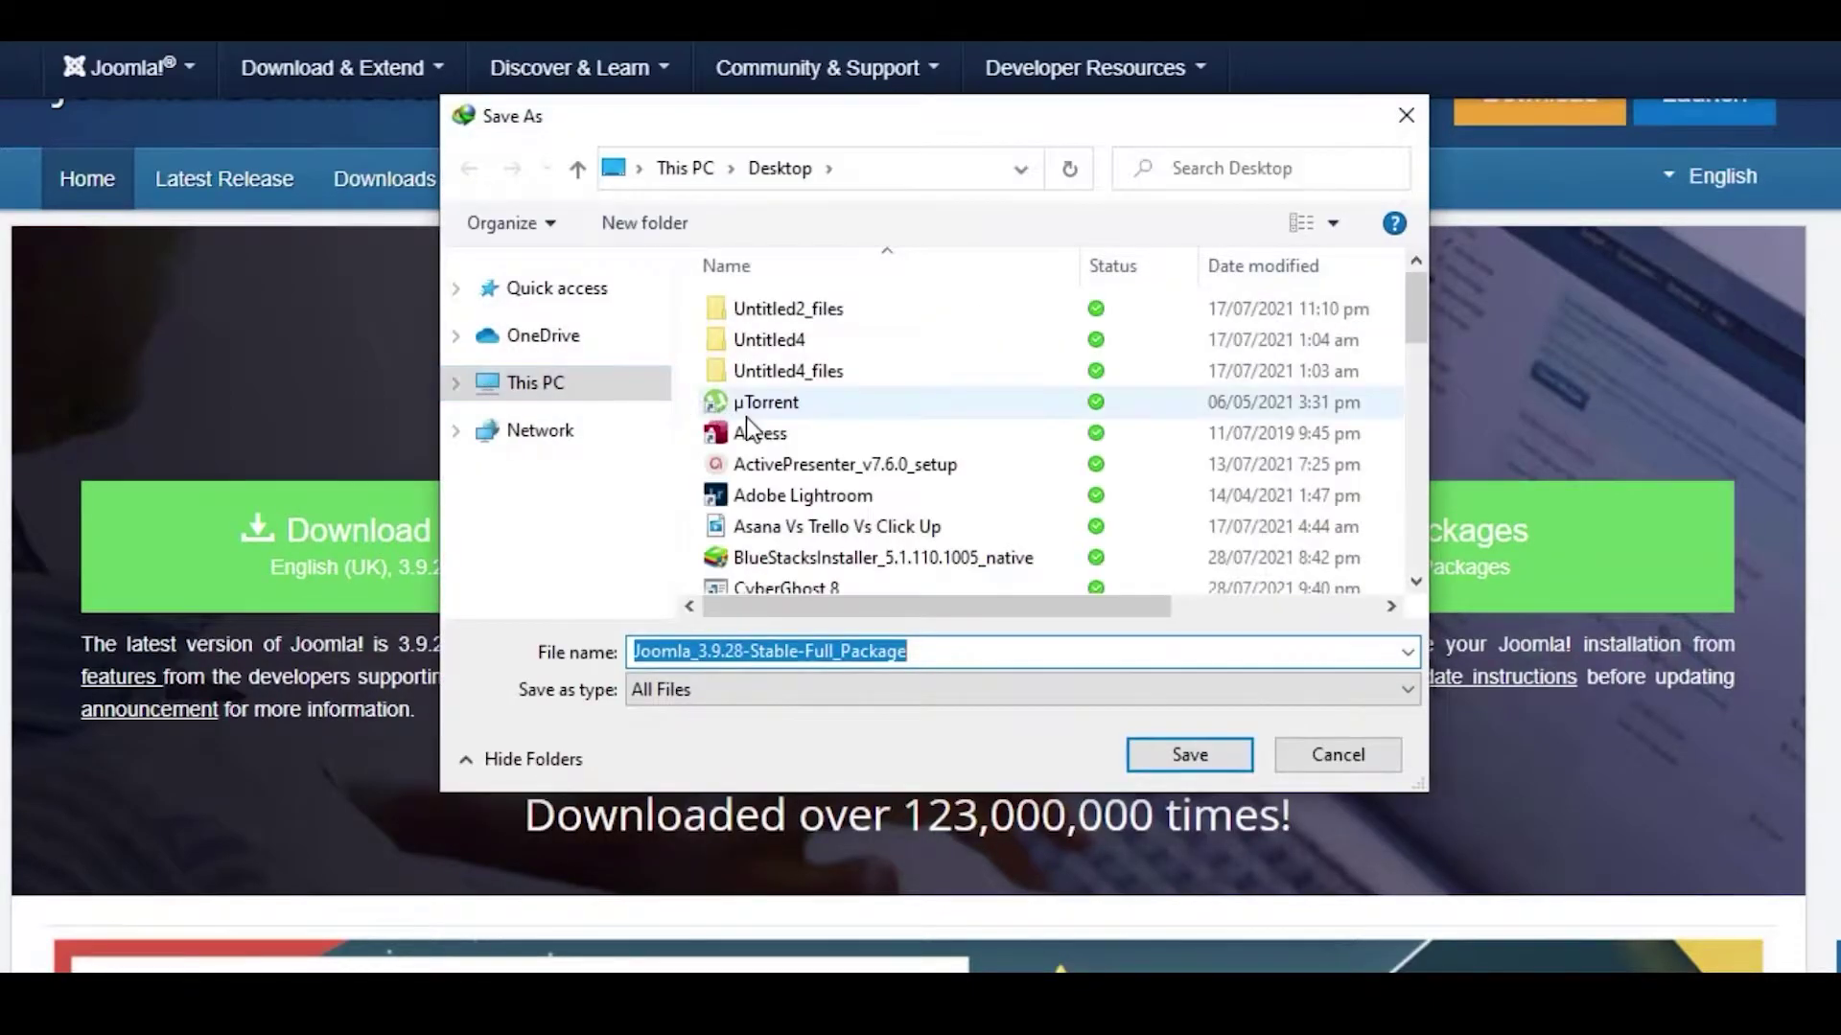
drag(661, 389, 662, 293)
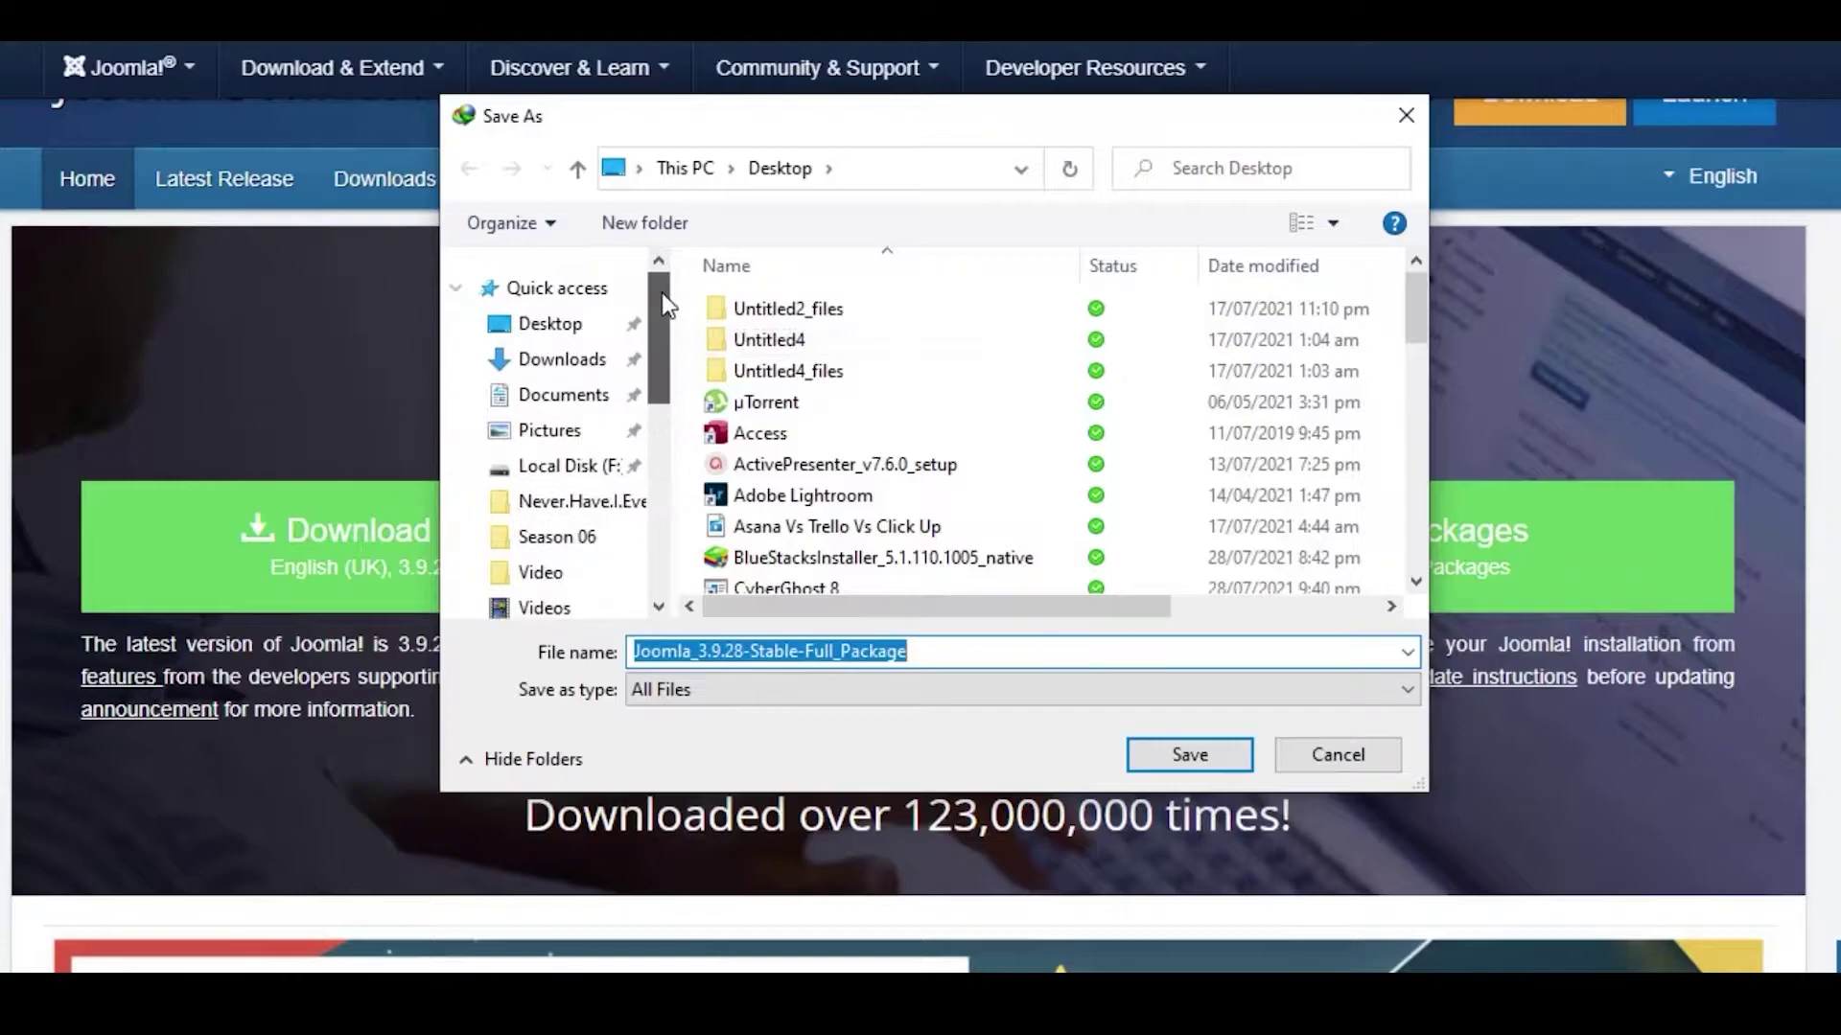
click(583, 328)
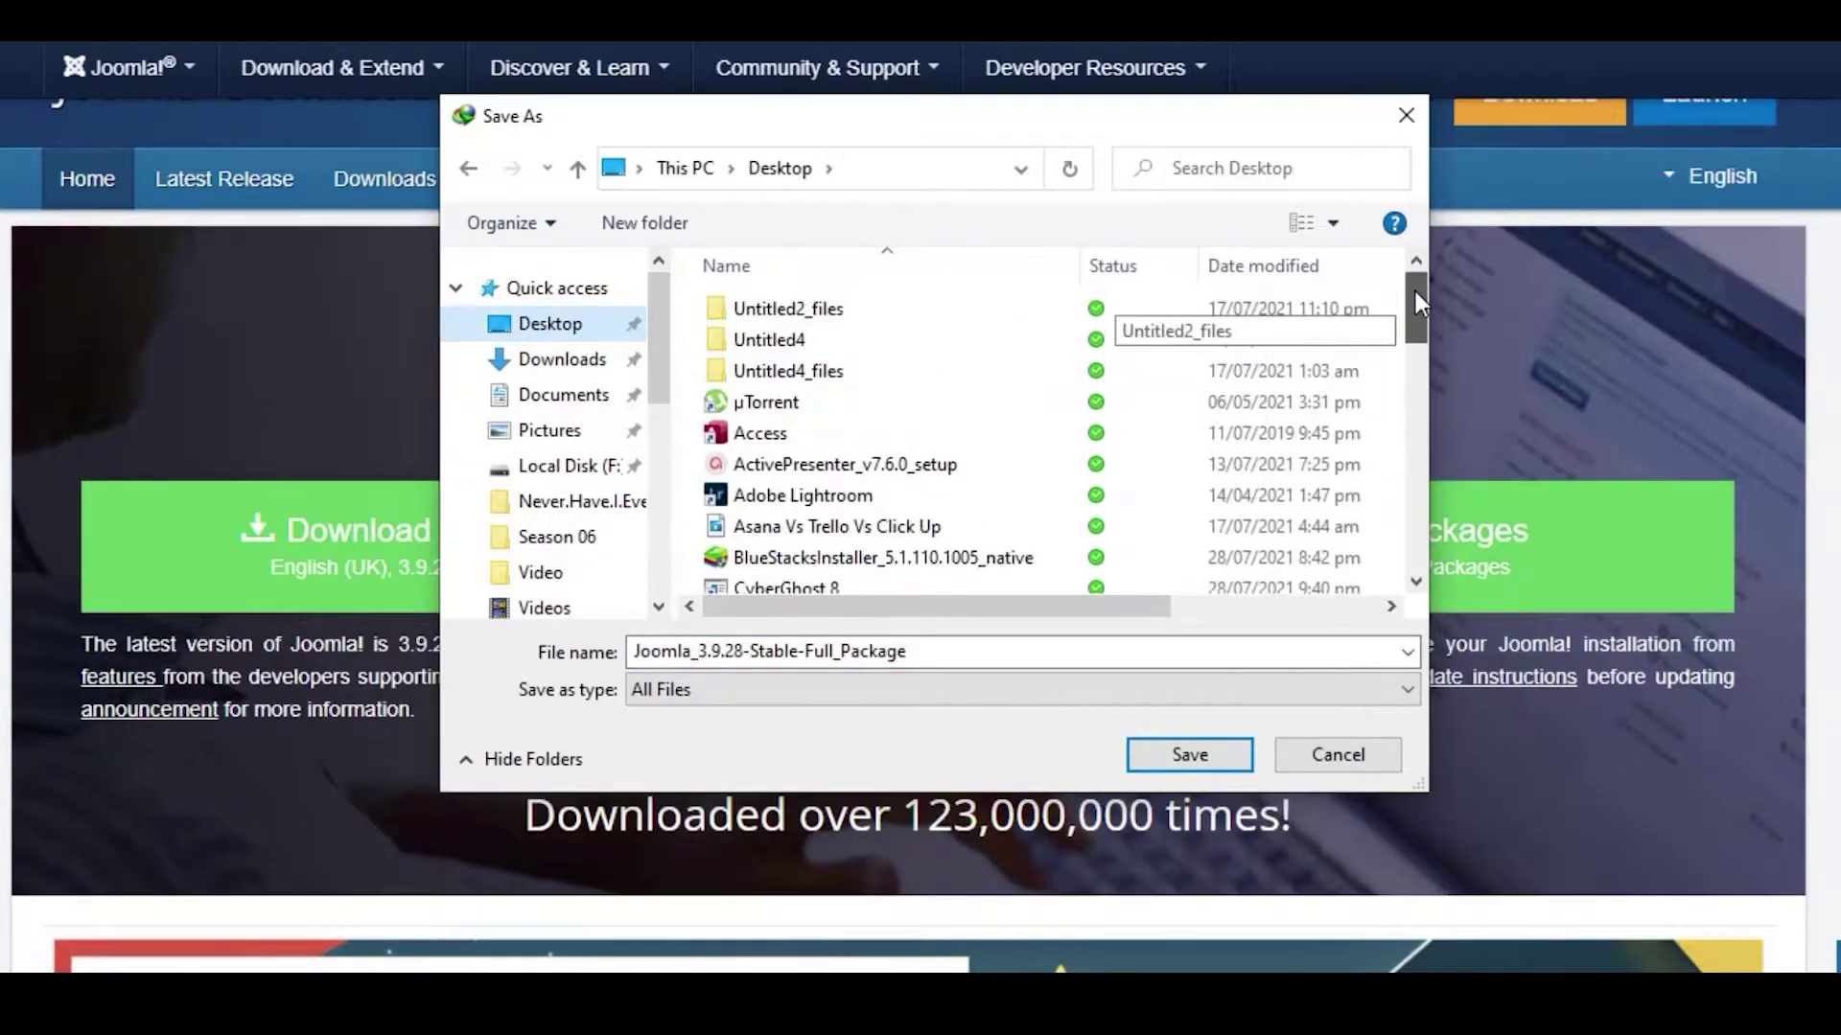
click(1338, 759)
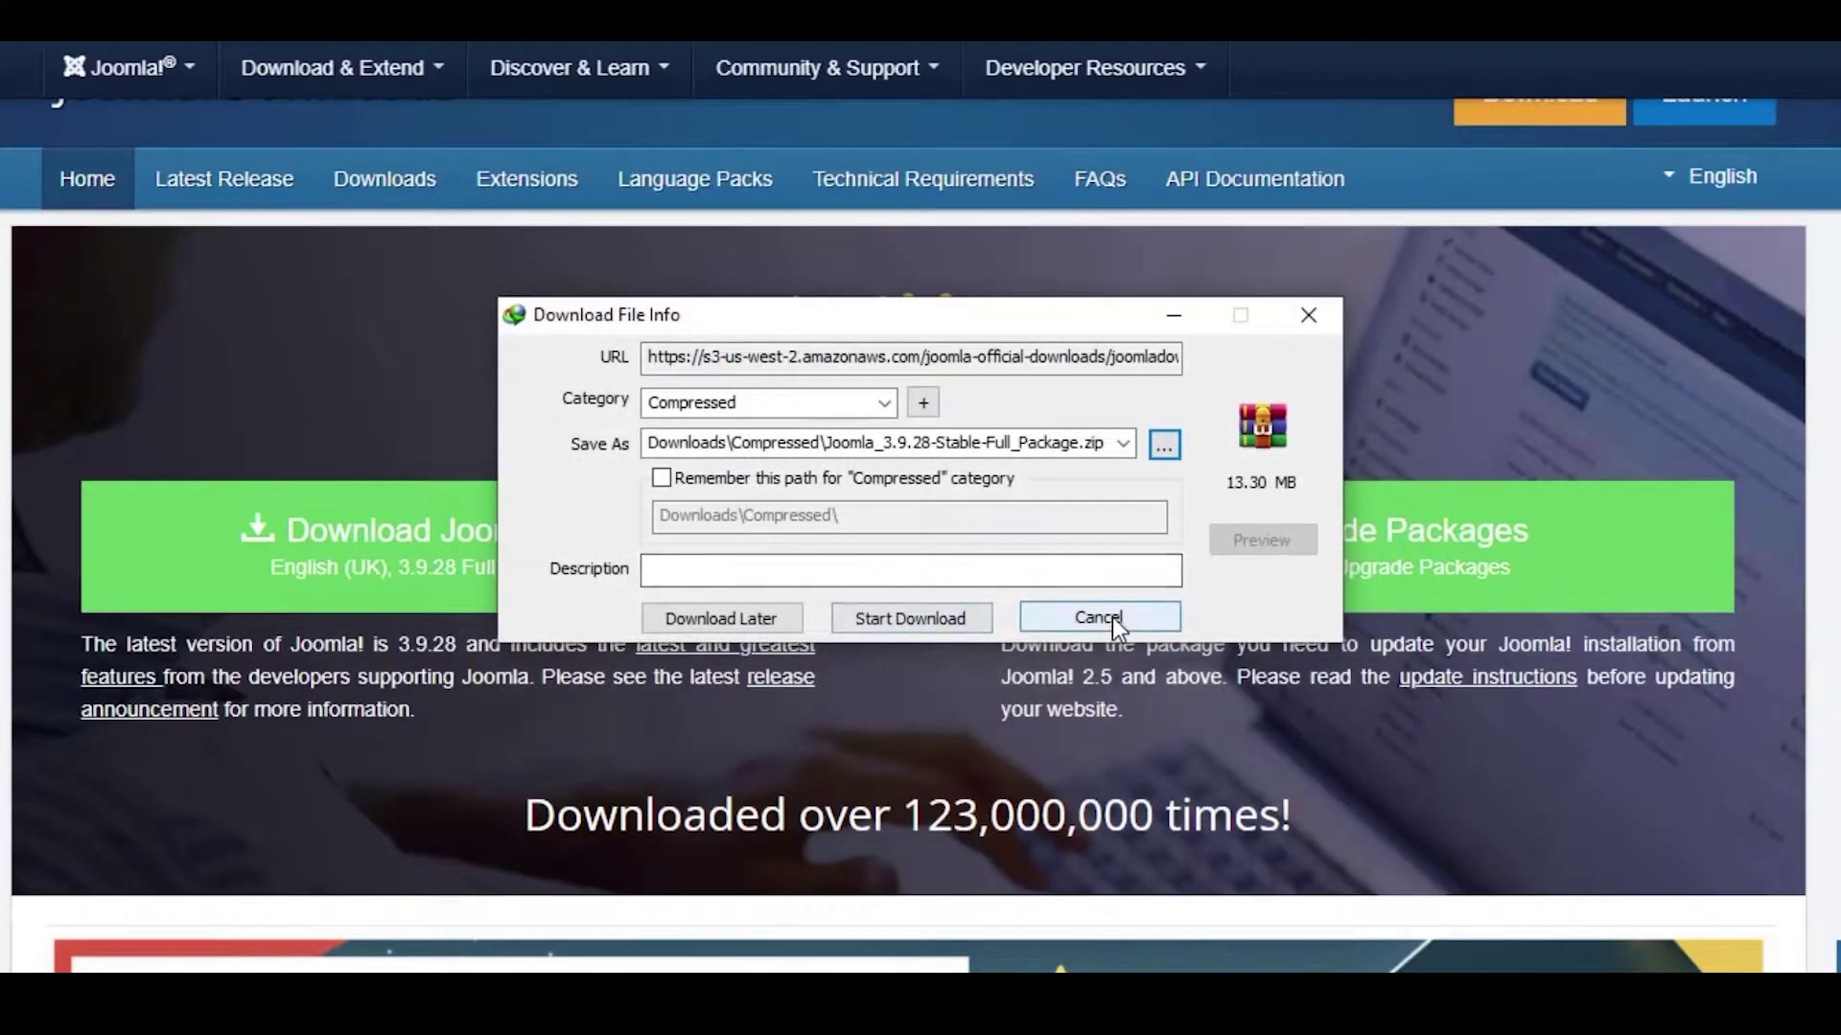
click(1115, 617)
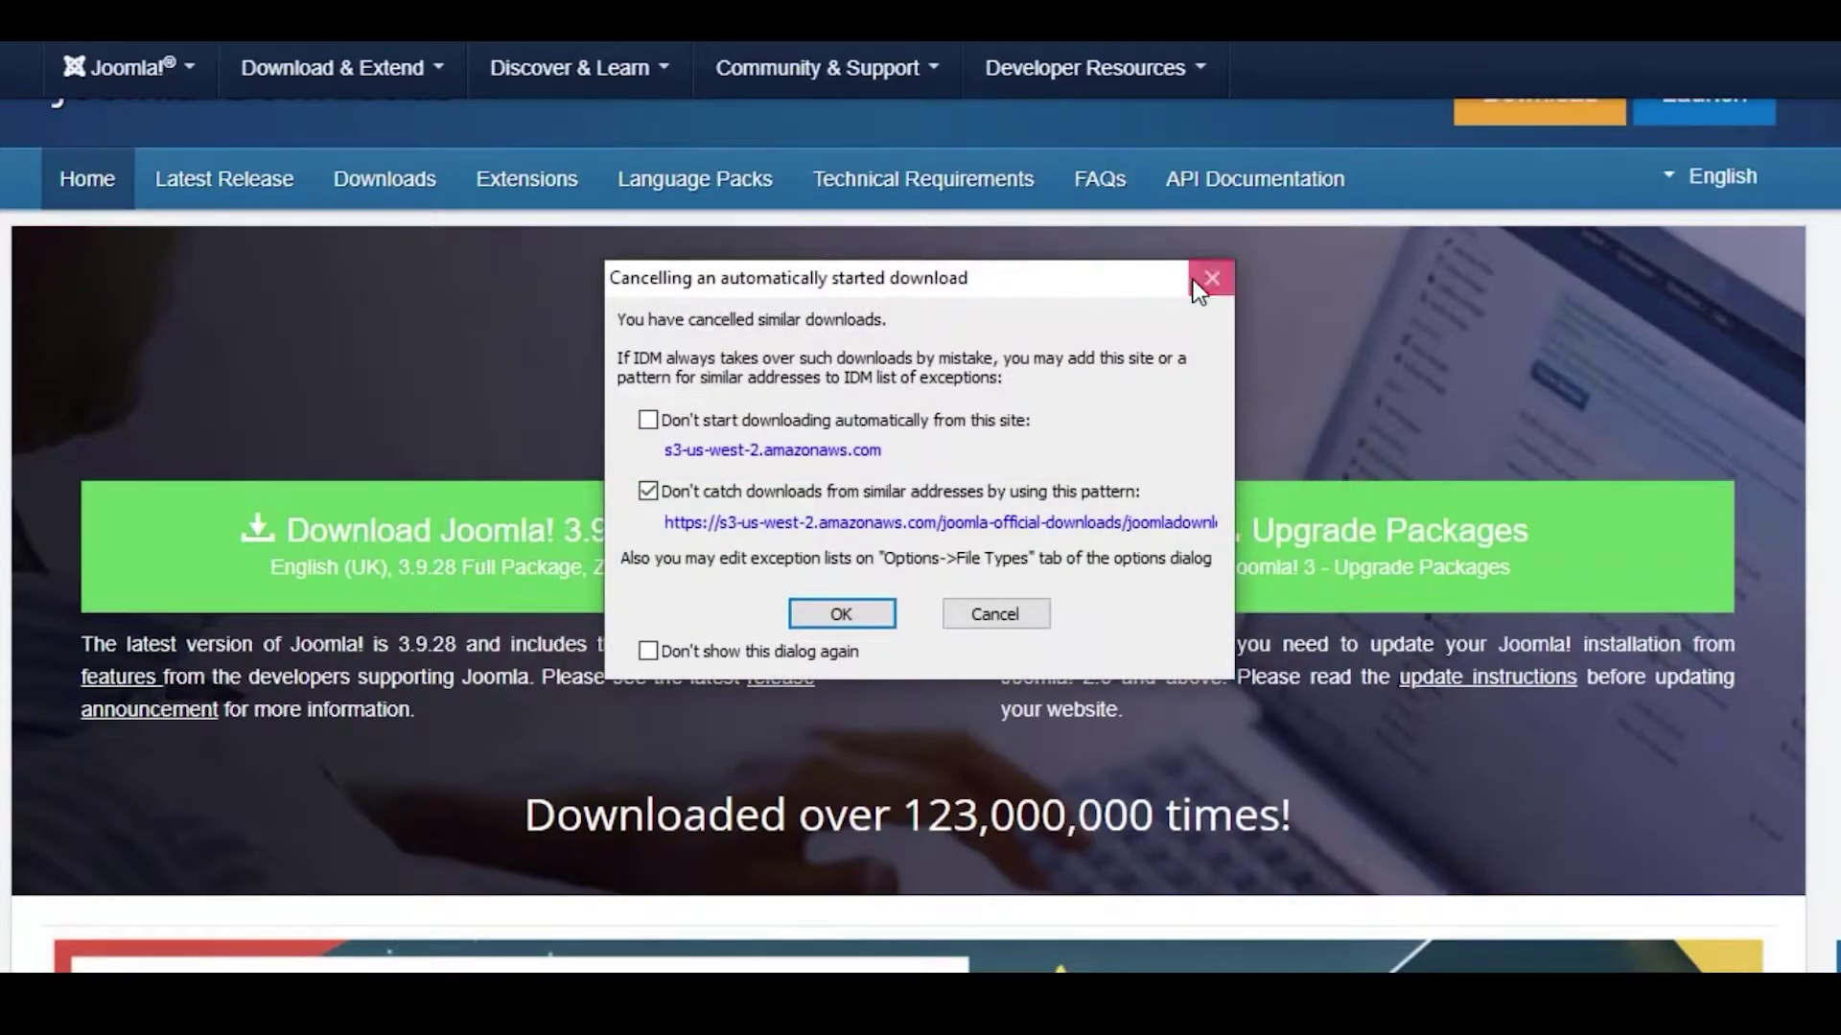
click(1208, 281)
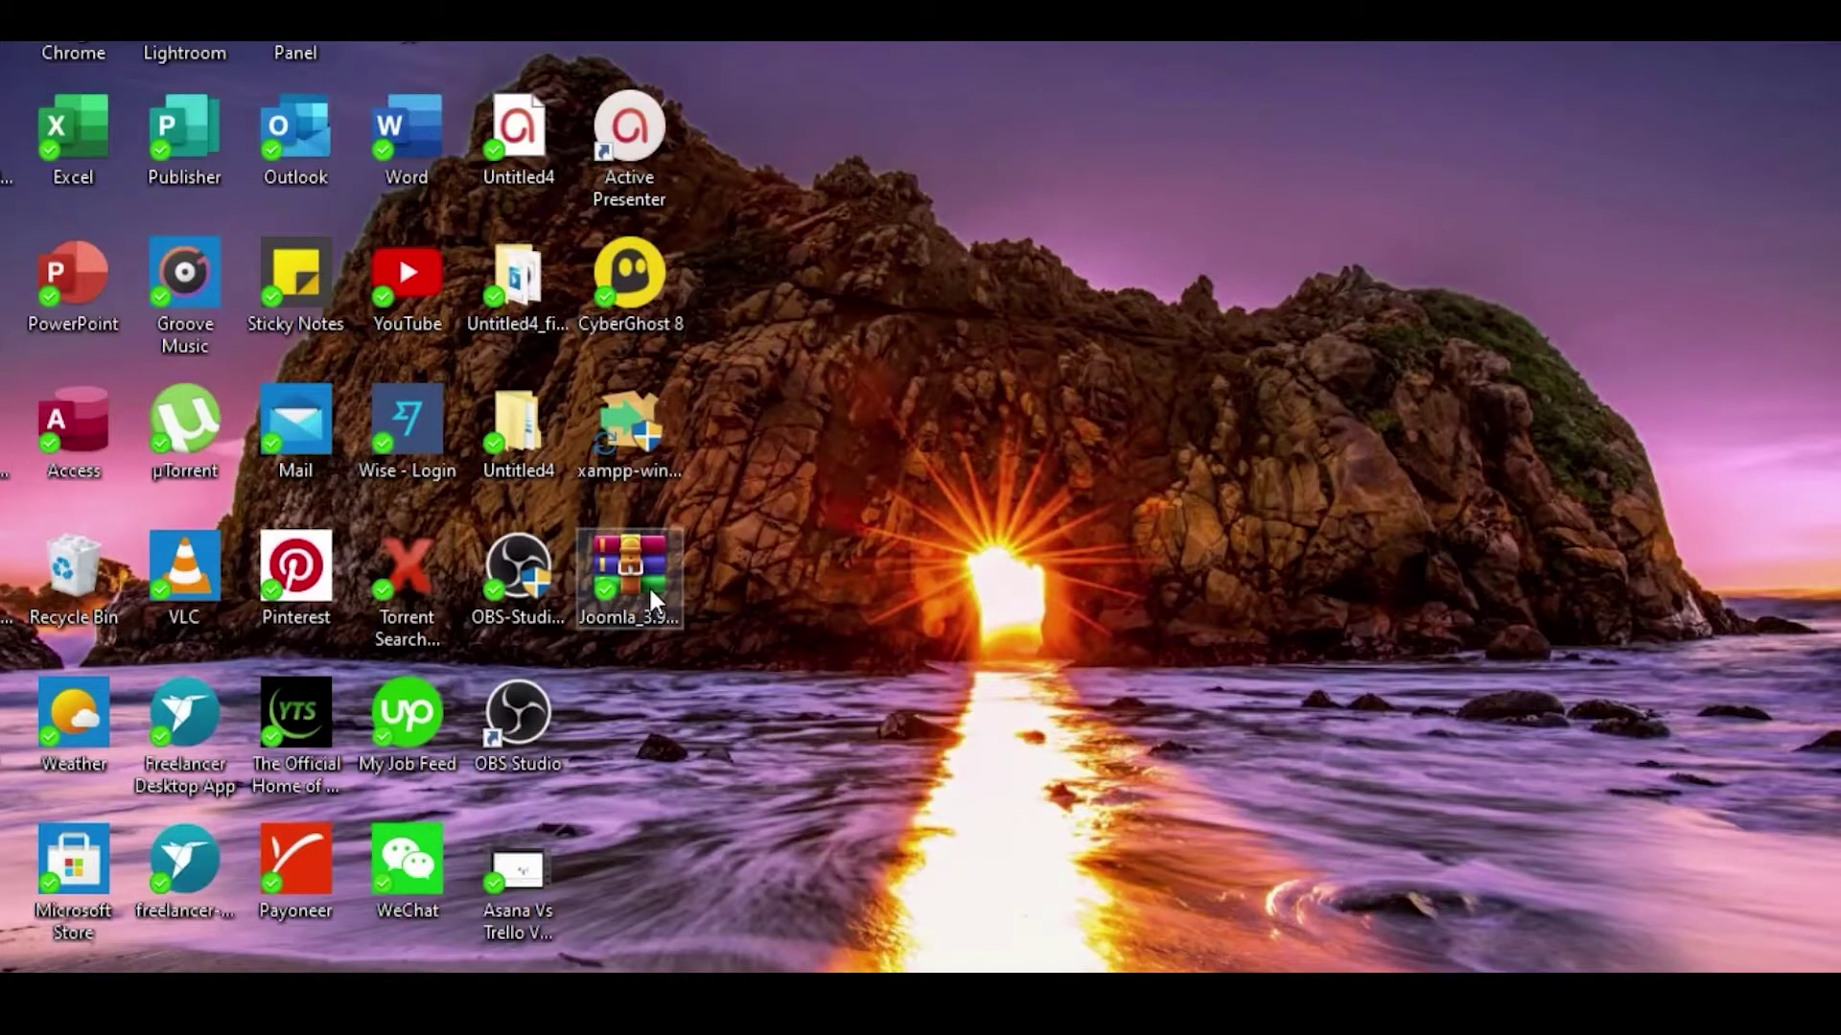
Step: Extract the Joomla zip from the Desktop, choosing C:\xampp\htdocs as the destination
click(652, 603)
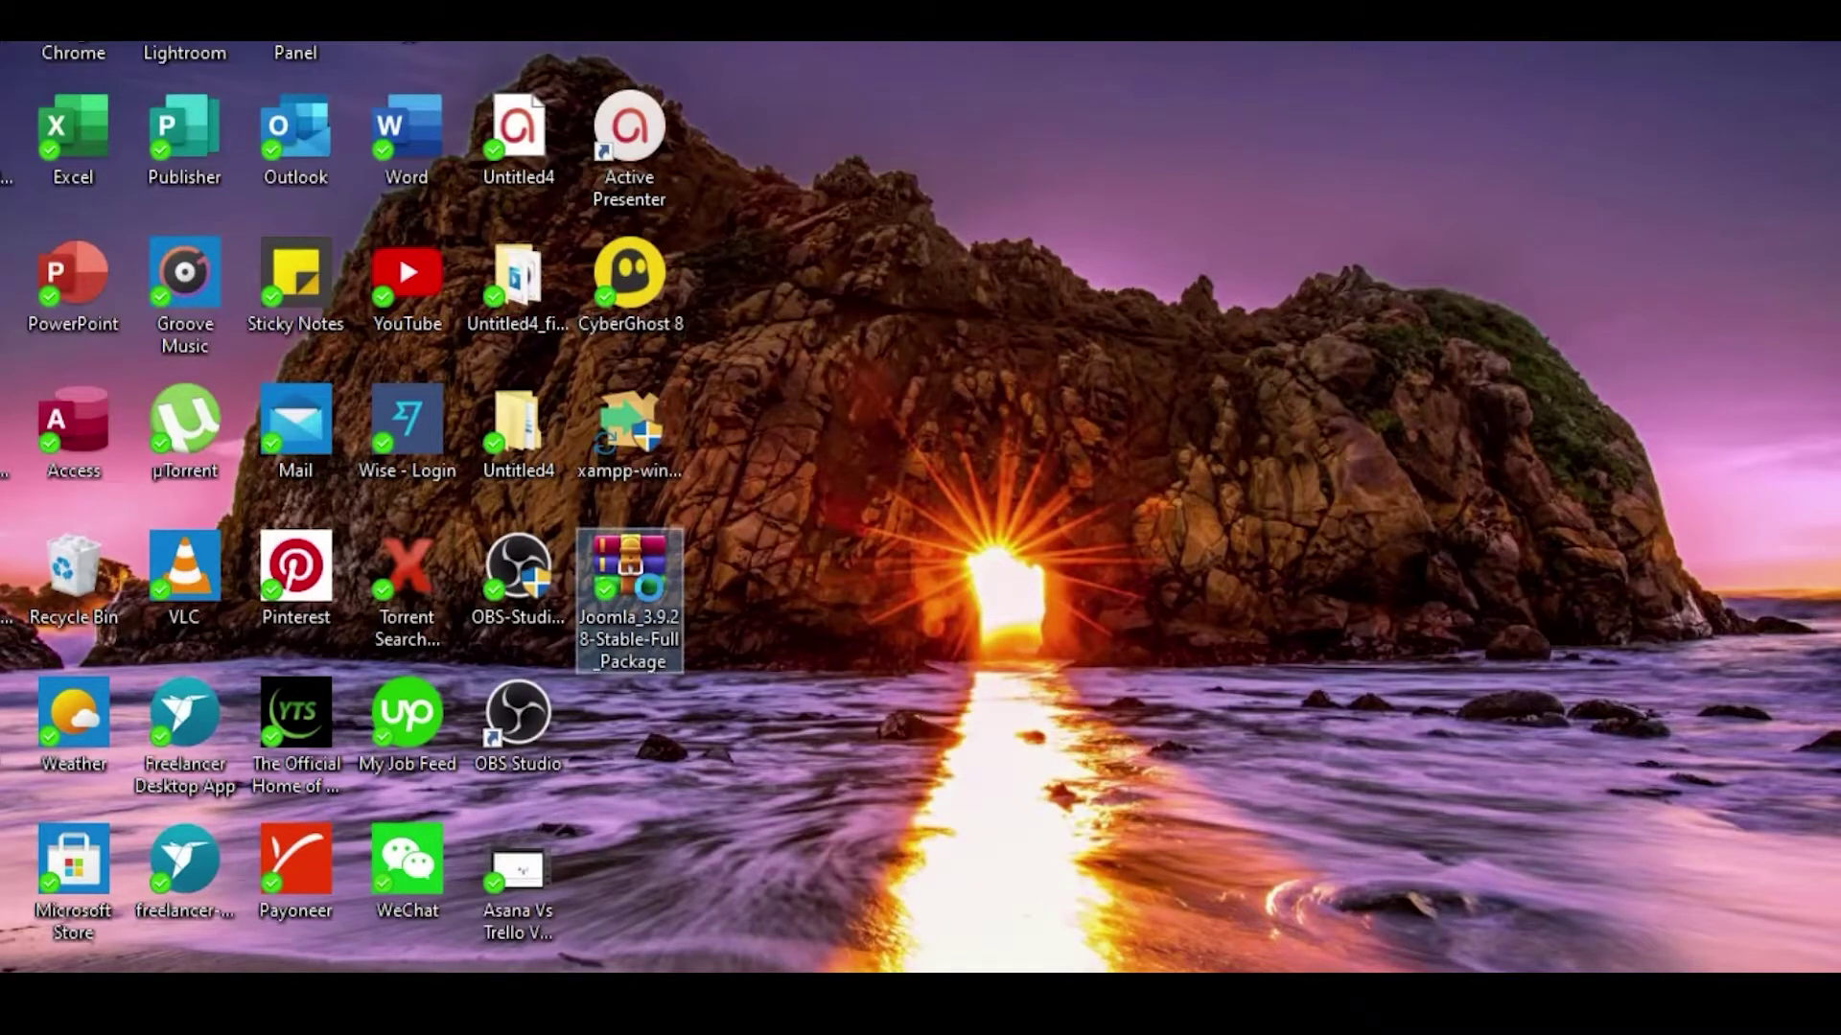
right_click(651, 602)
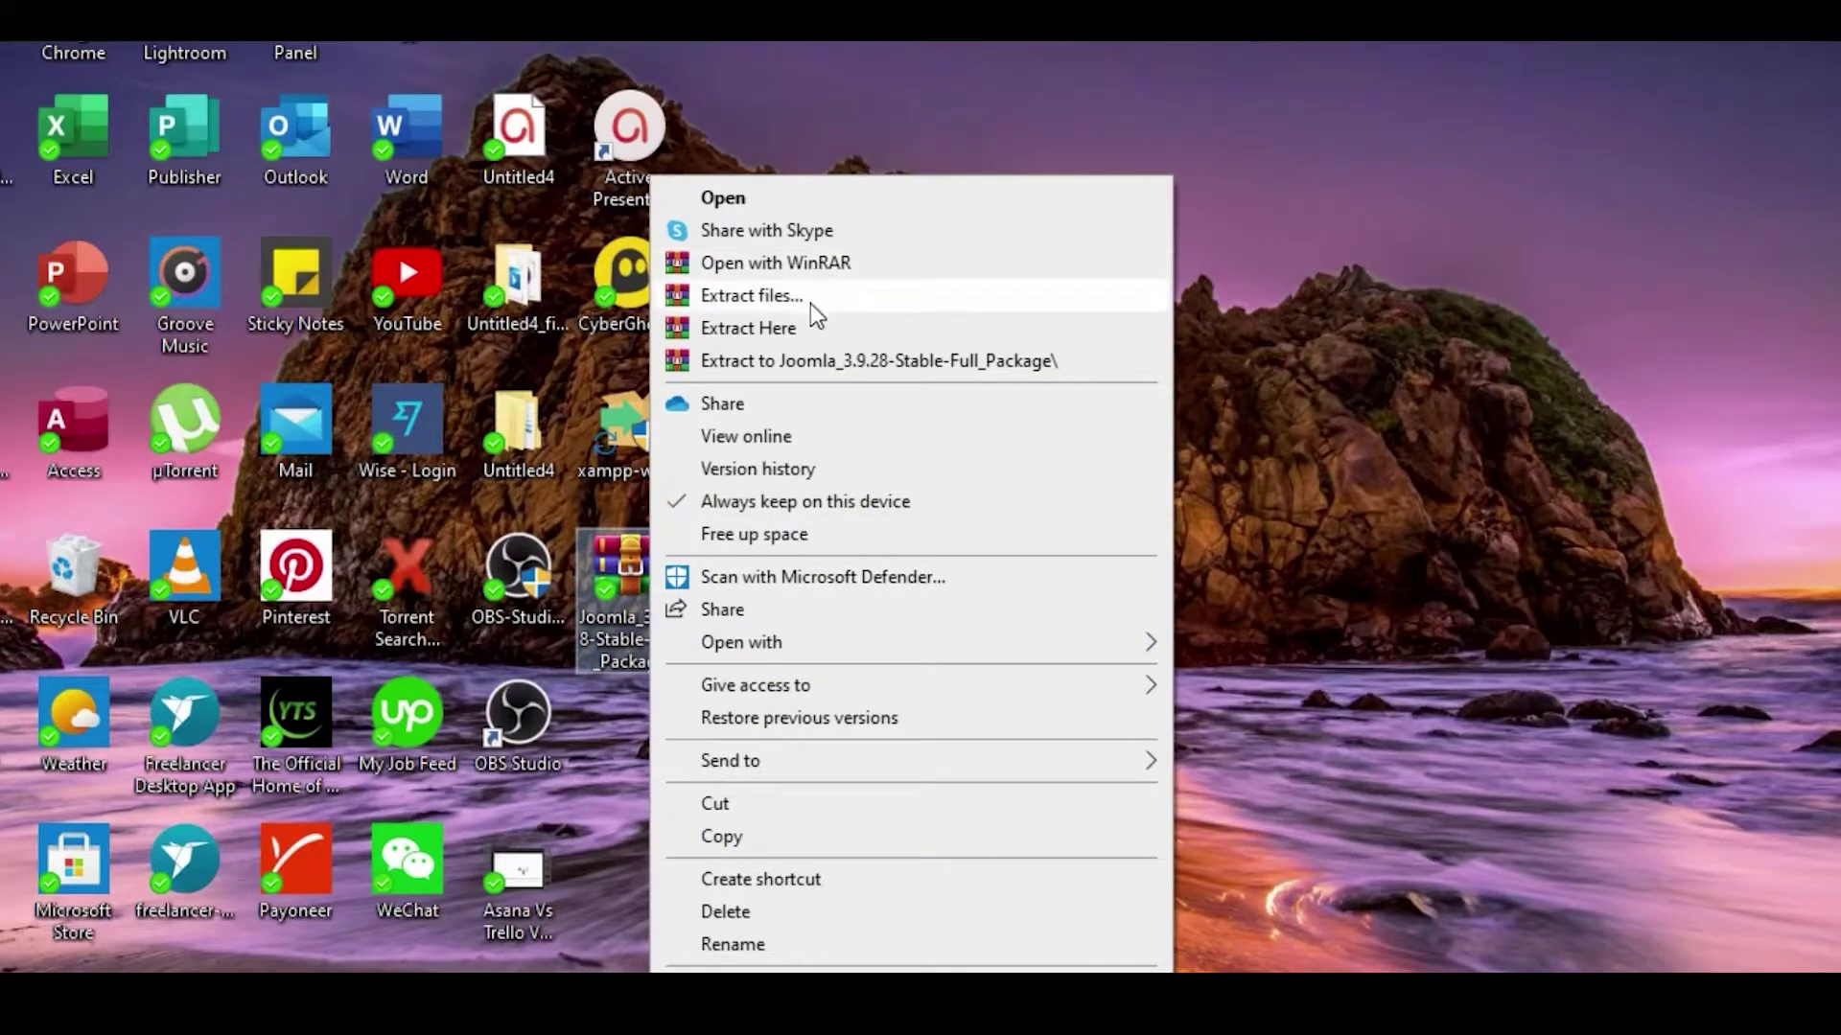
click(811, 298)
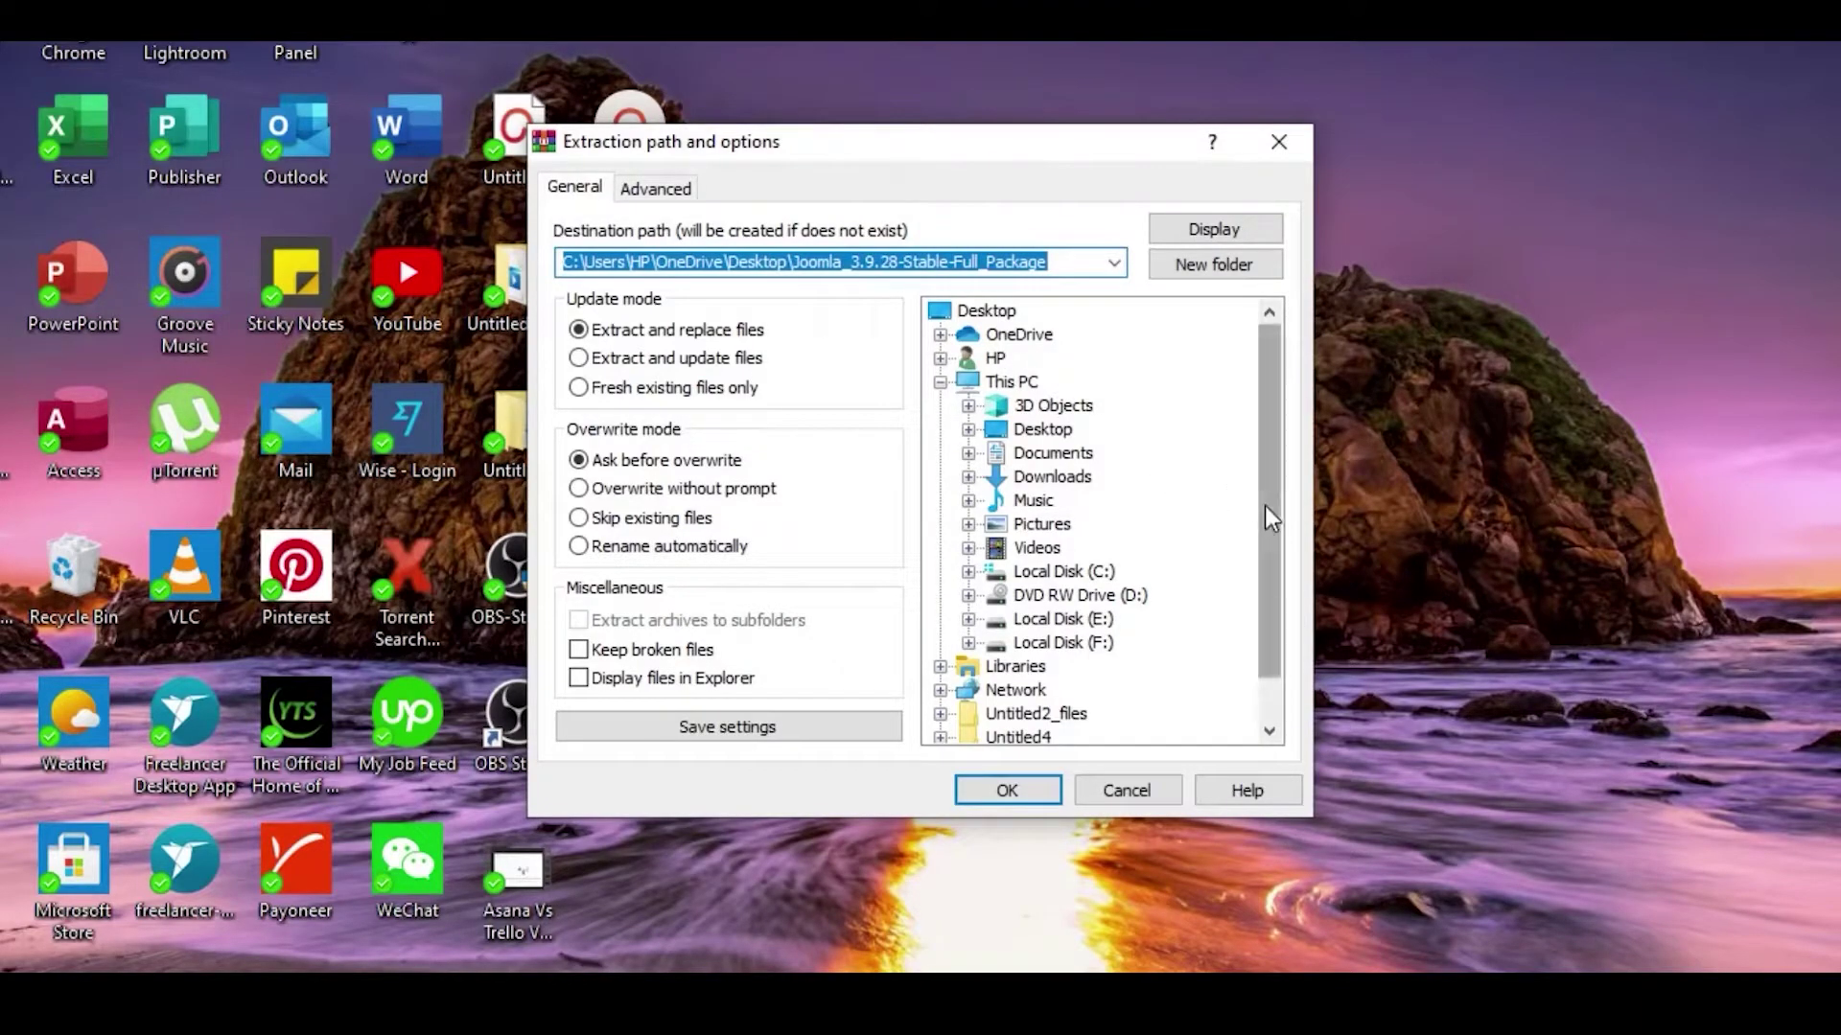
scroll(1271, 565, down, 1)
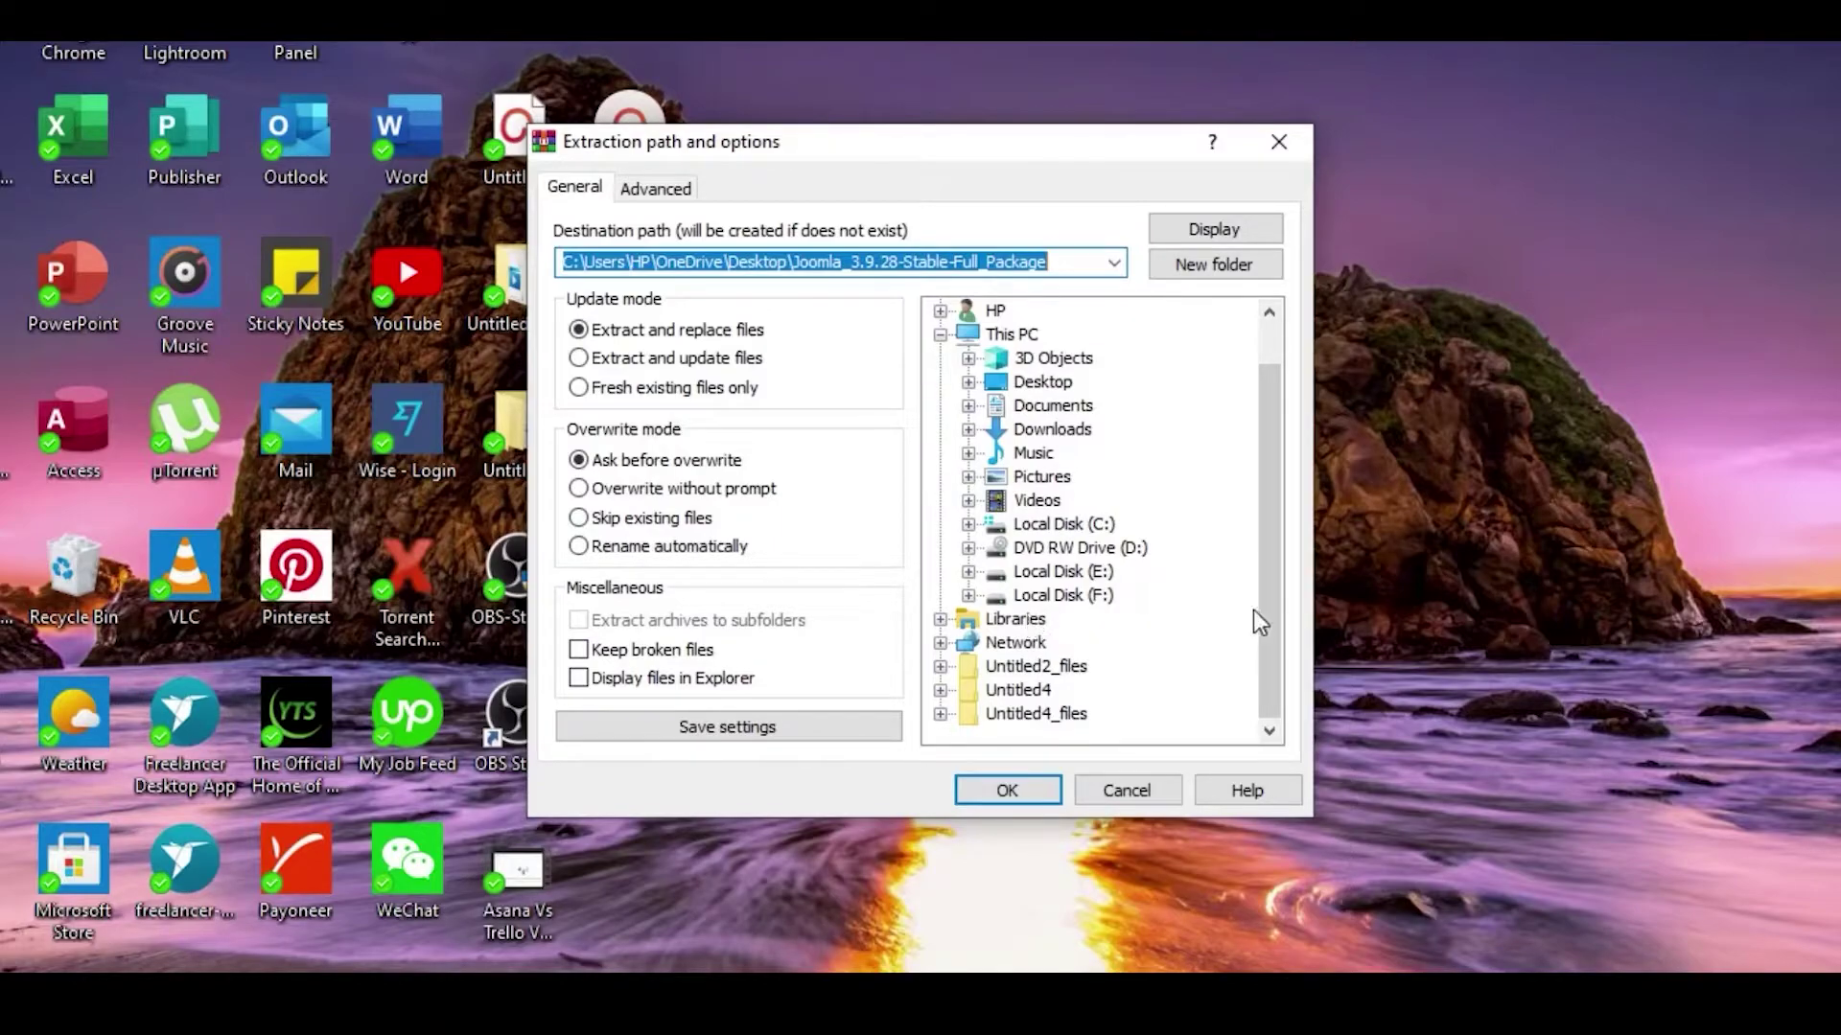
click(1058, 529)
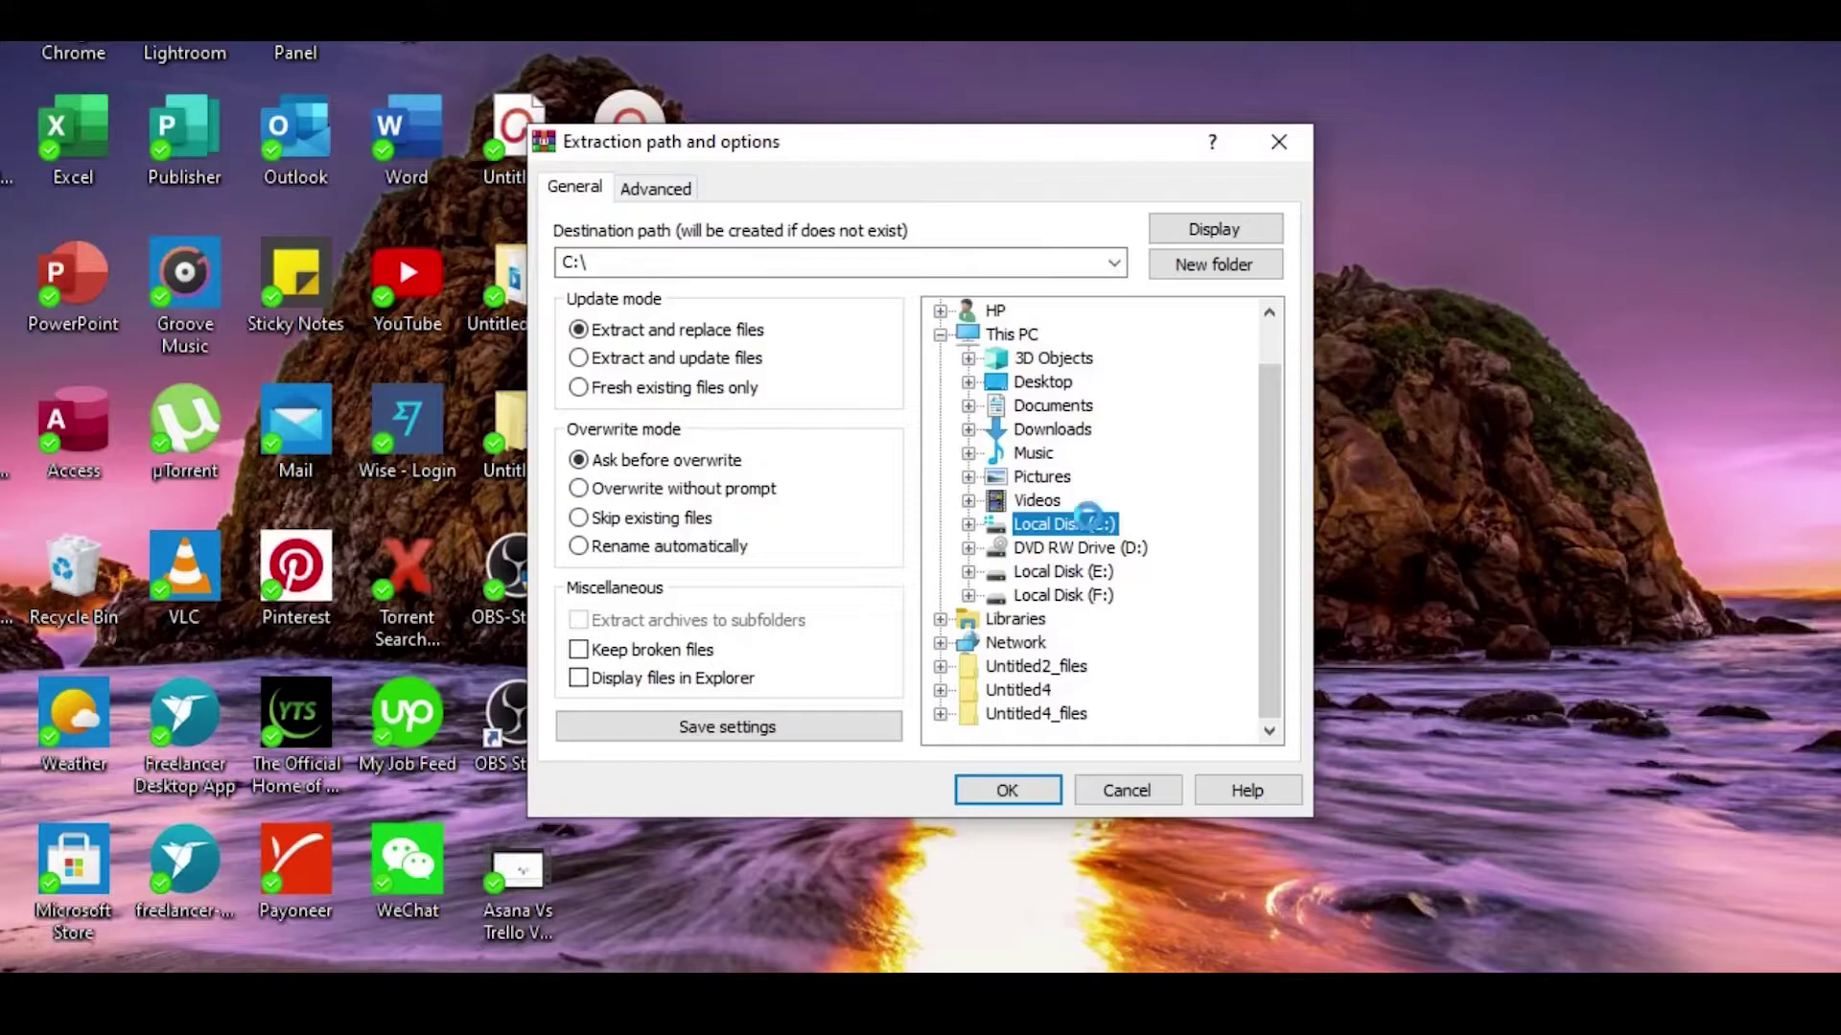
double_click(1093, 528)
scroll(1151, 575, down, 2)
click(1066, 619)
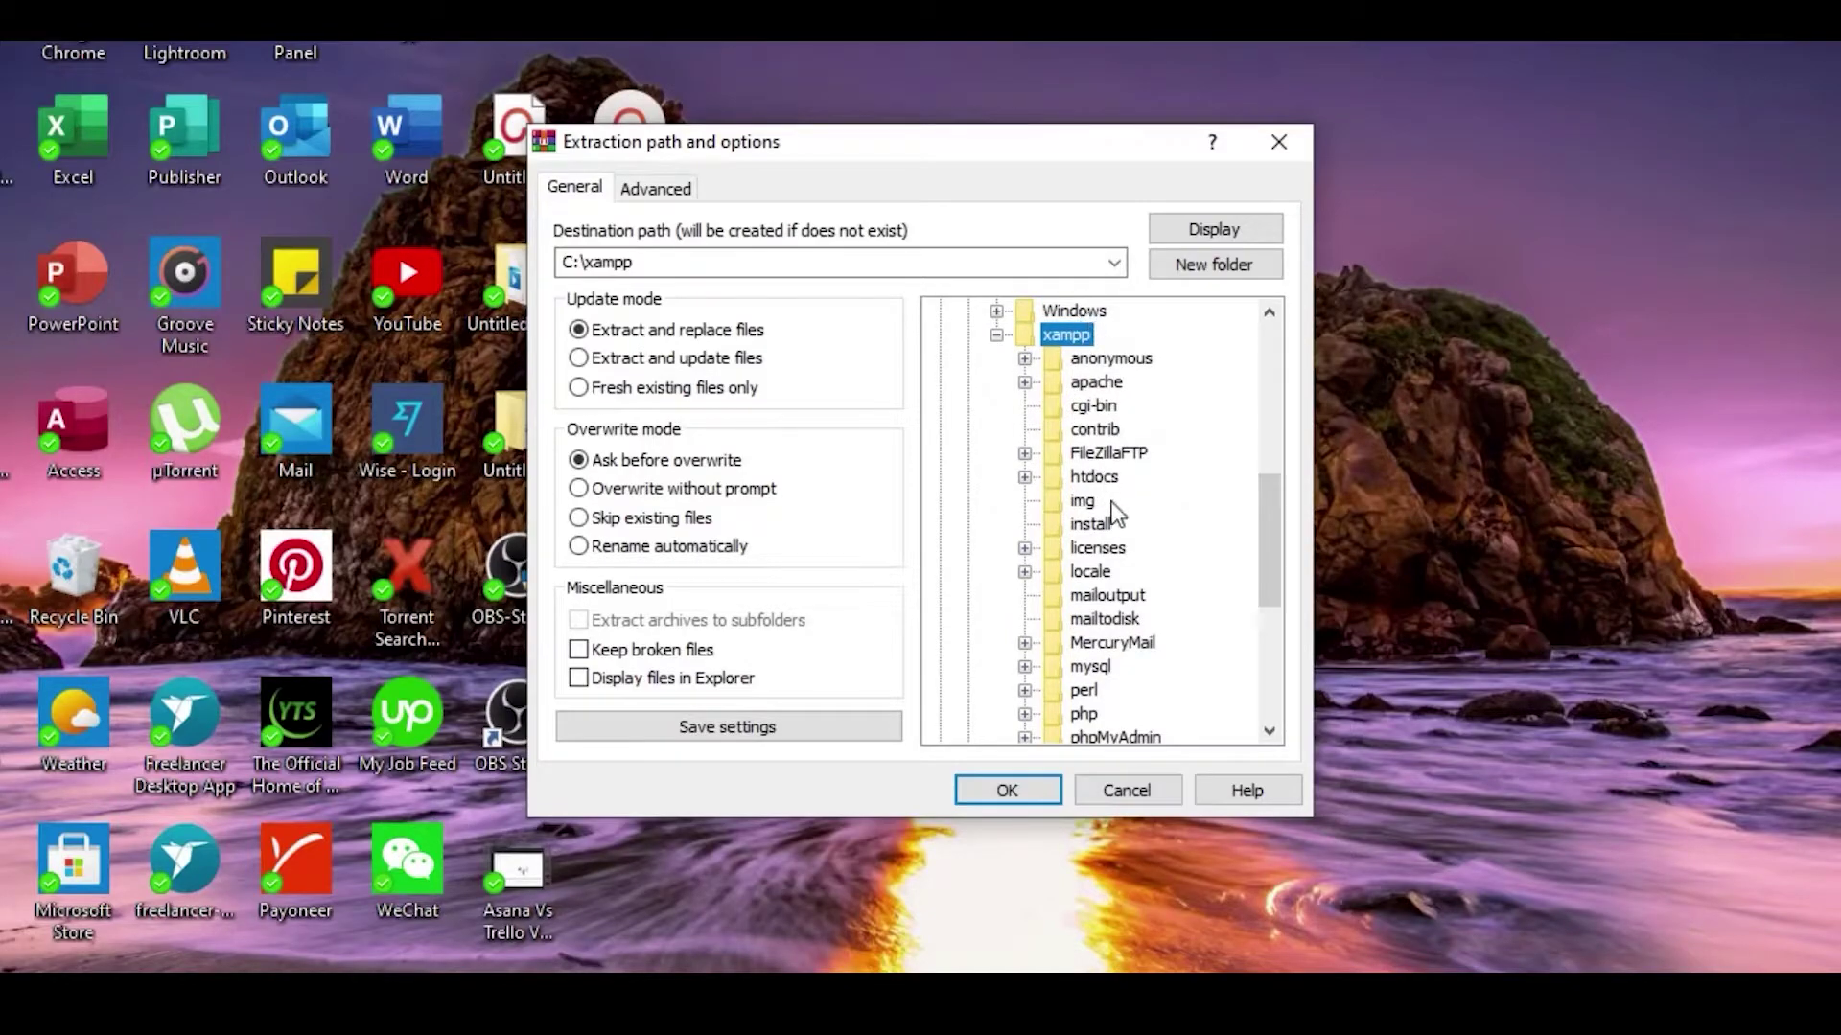
click(1095, 477)
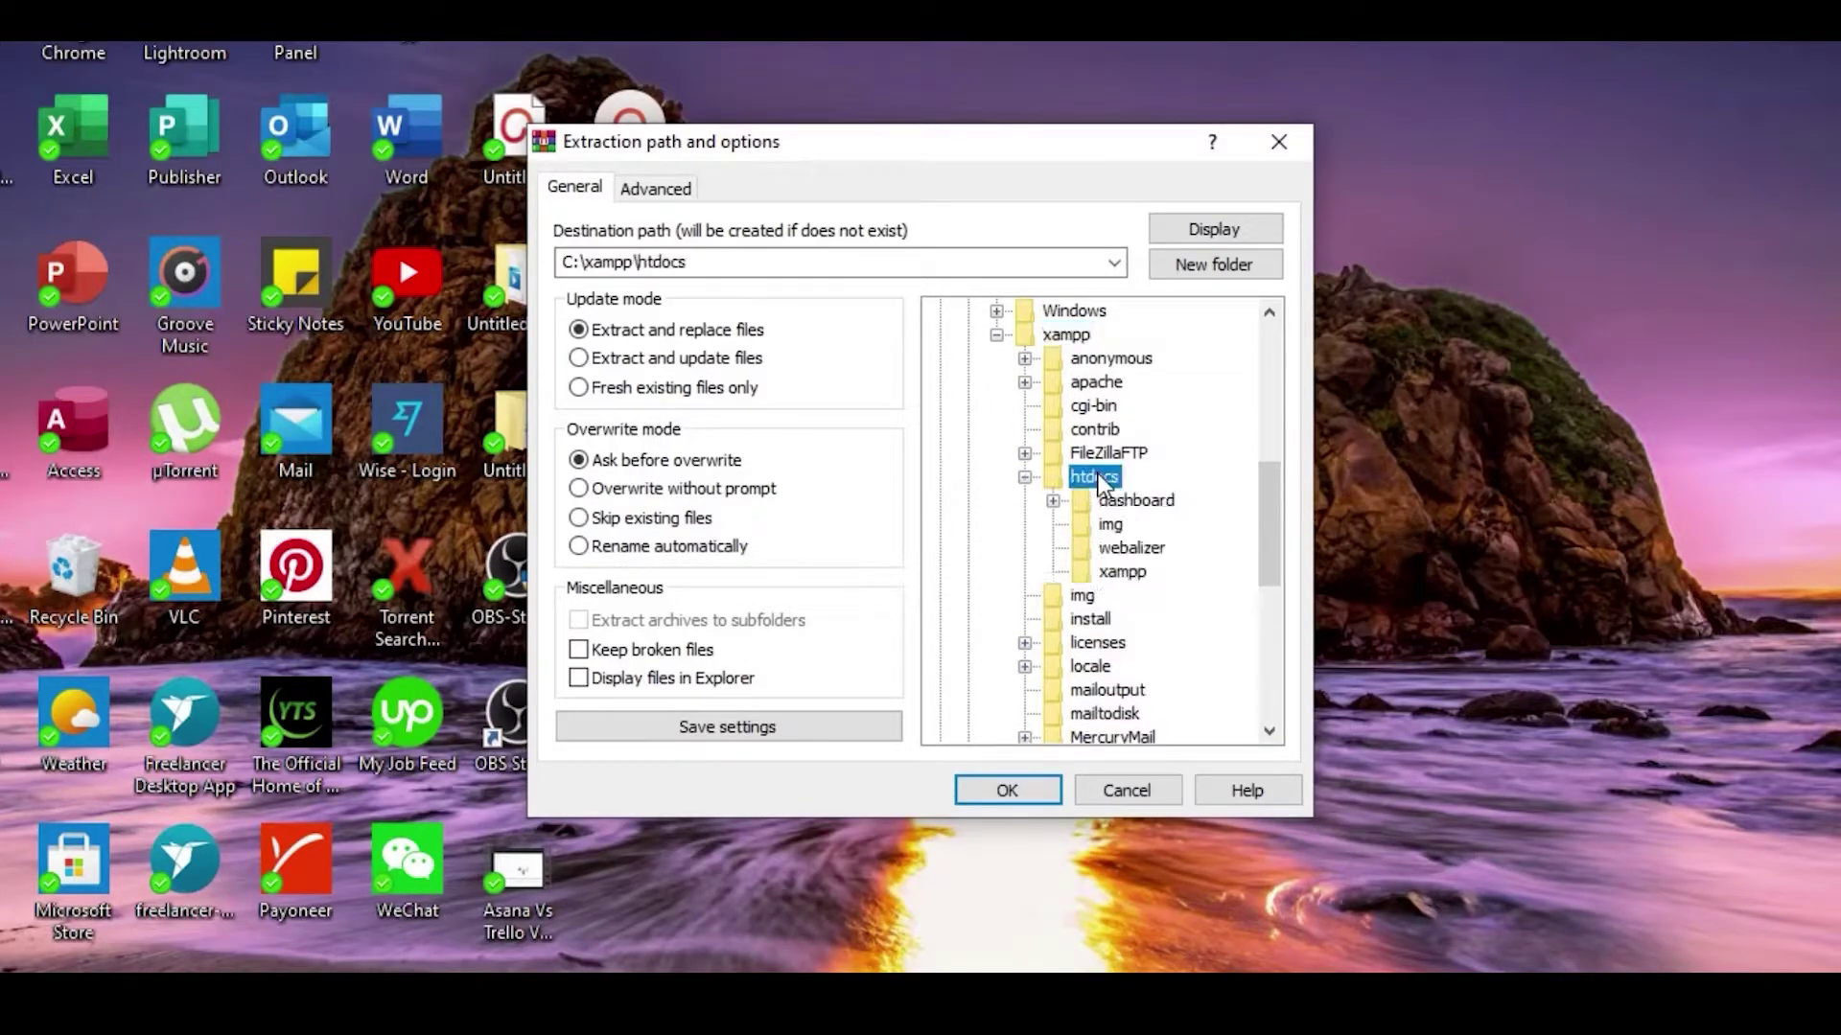
Step: Create a new Joomla_3.3 folder inside htdocs and extract the package into it
click(1215, 269)
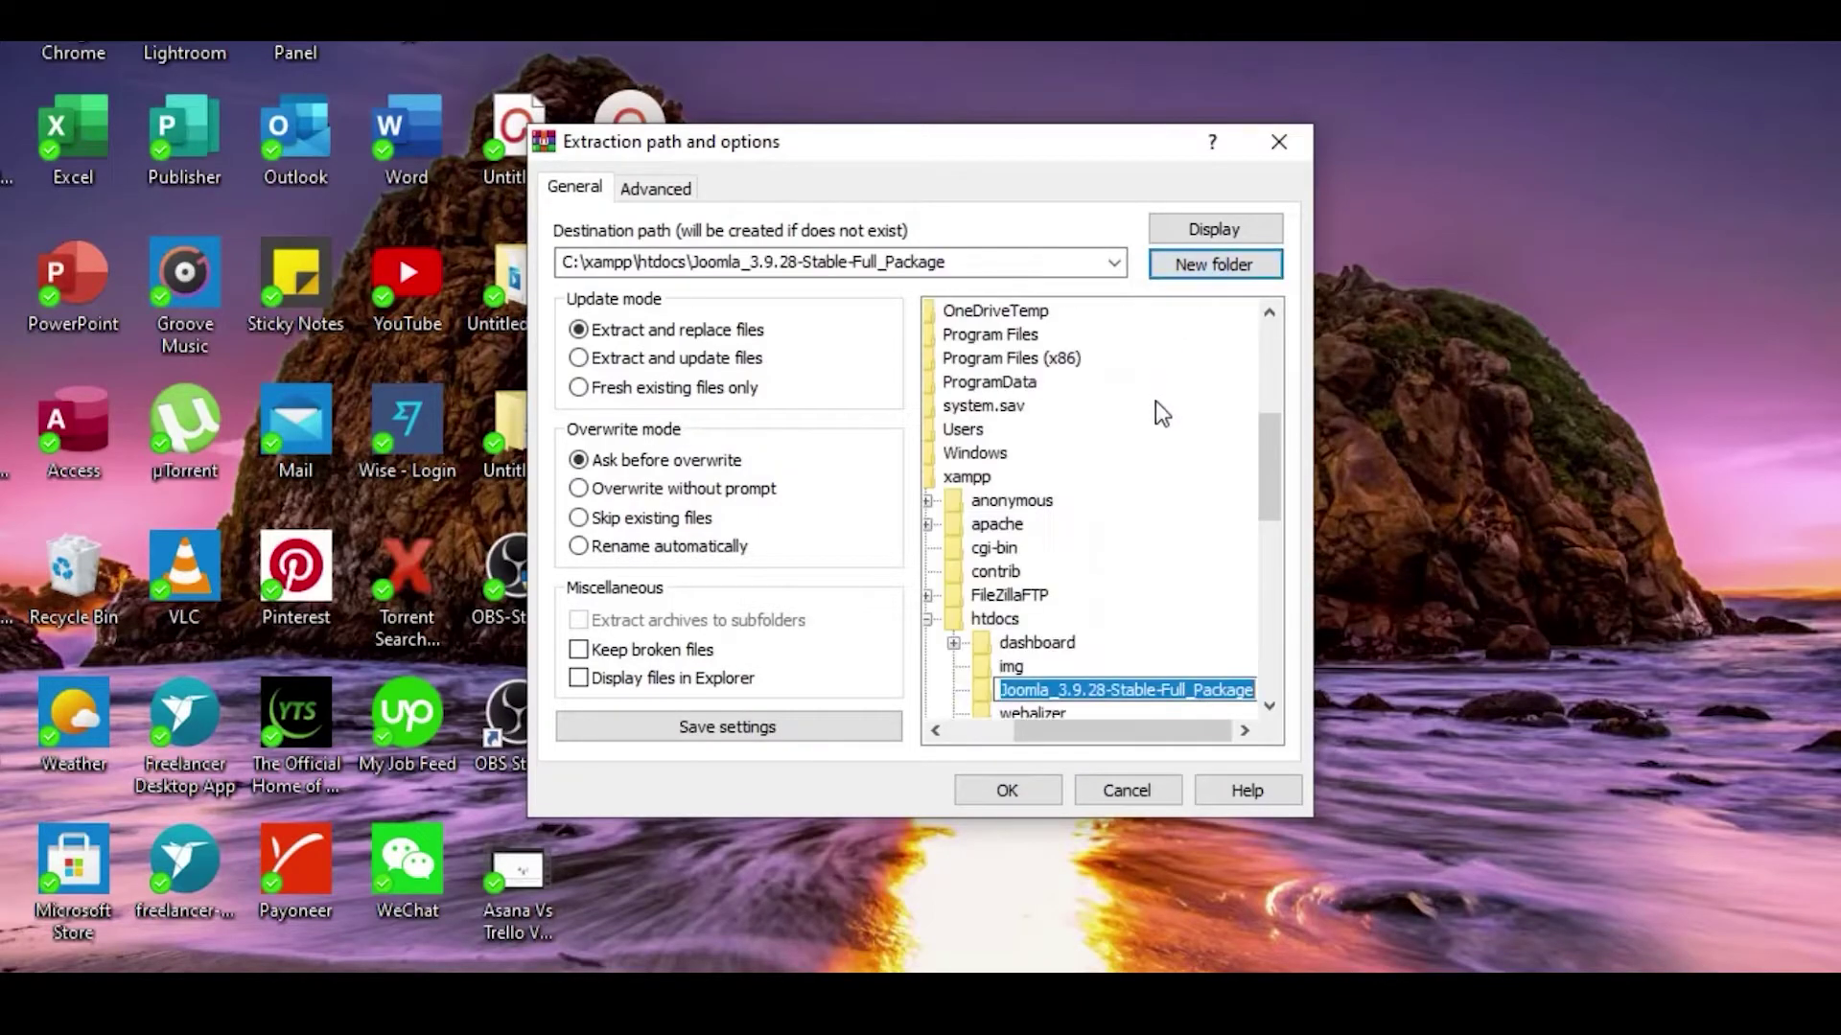
click(1244, 691)
key(BackSpace)
key(BackSpace)
key(BackSpace)
key(BackSpace)
key(BackSpace)
key(BackSpace)
key(BackSpace)
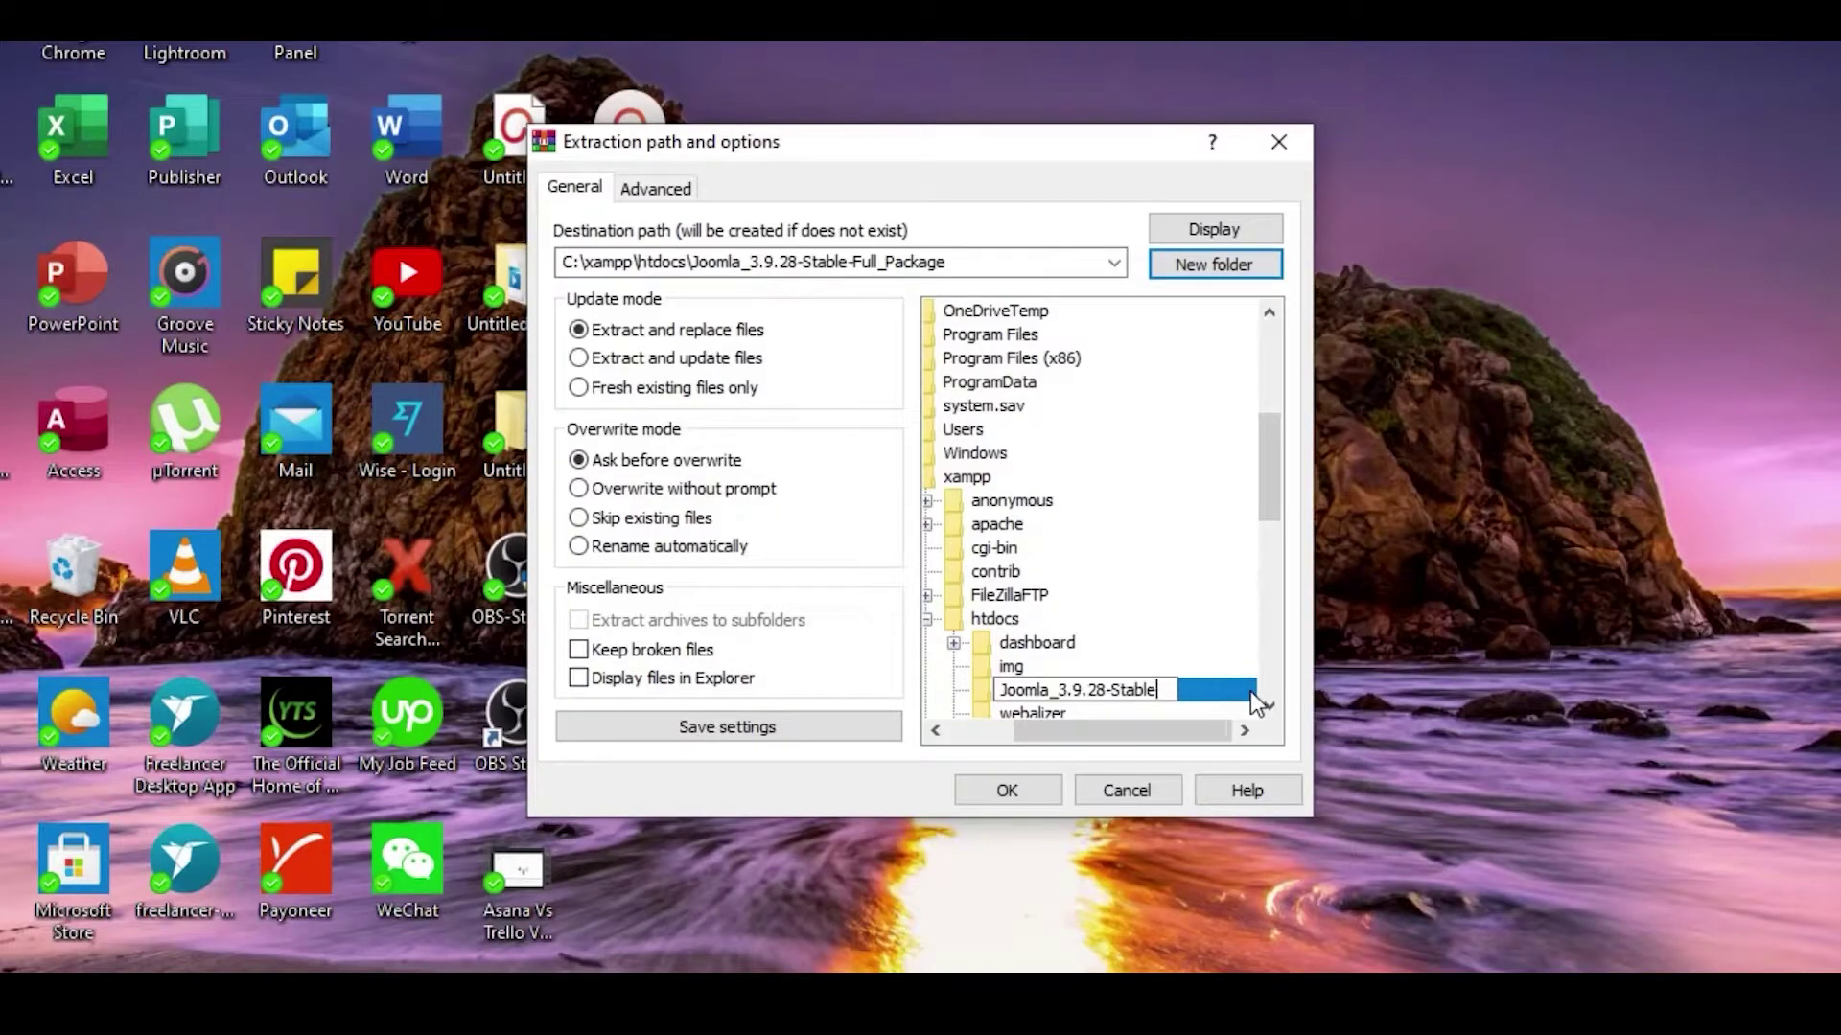
key(BackSpace)
key(BackSpace)
key(BackSpace)
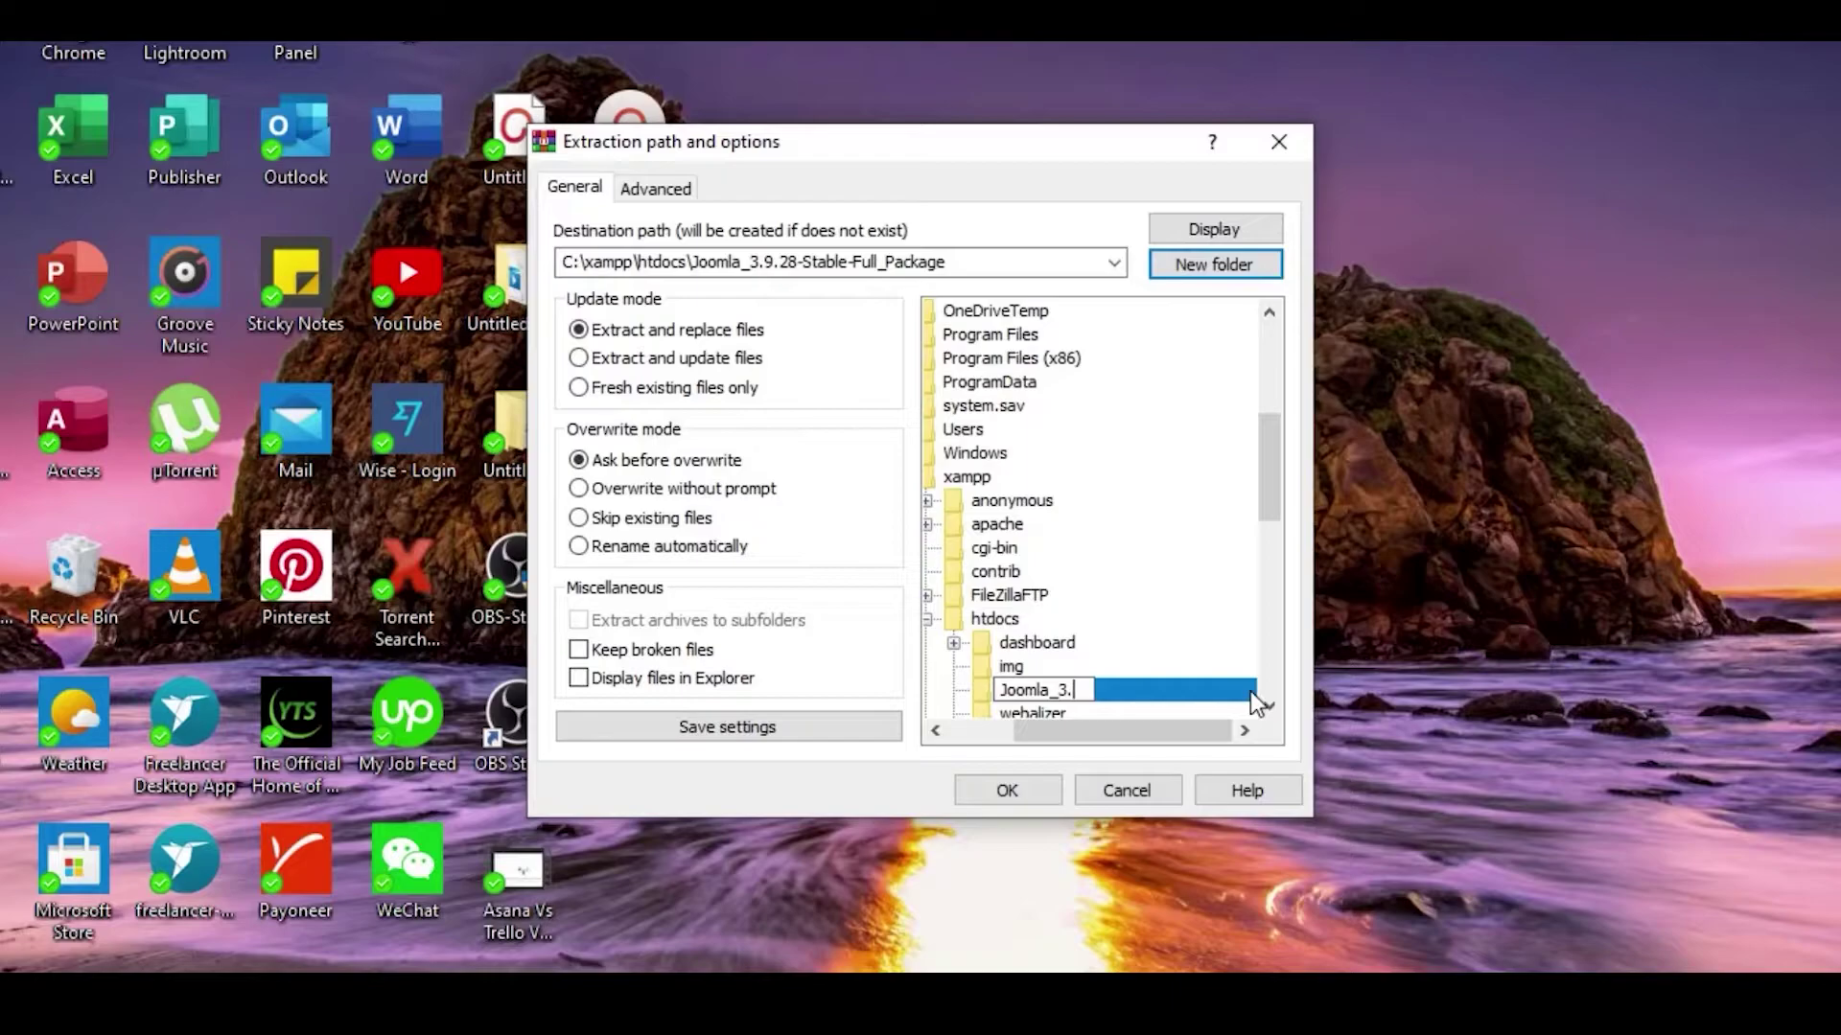
click(1041, 798)
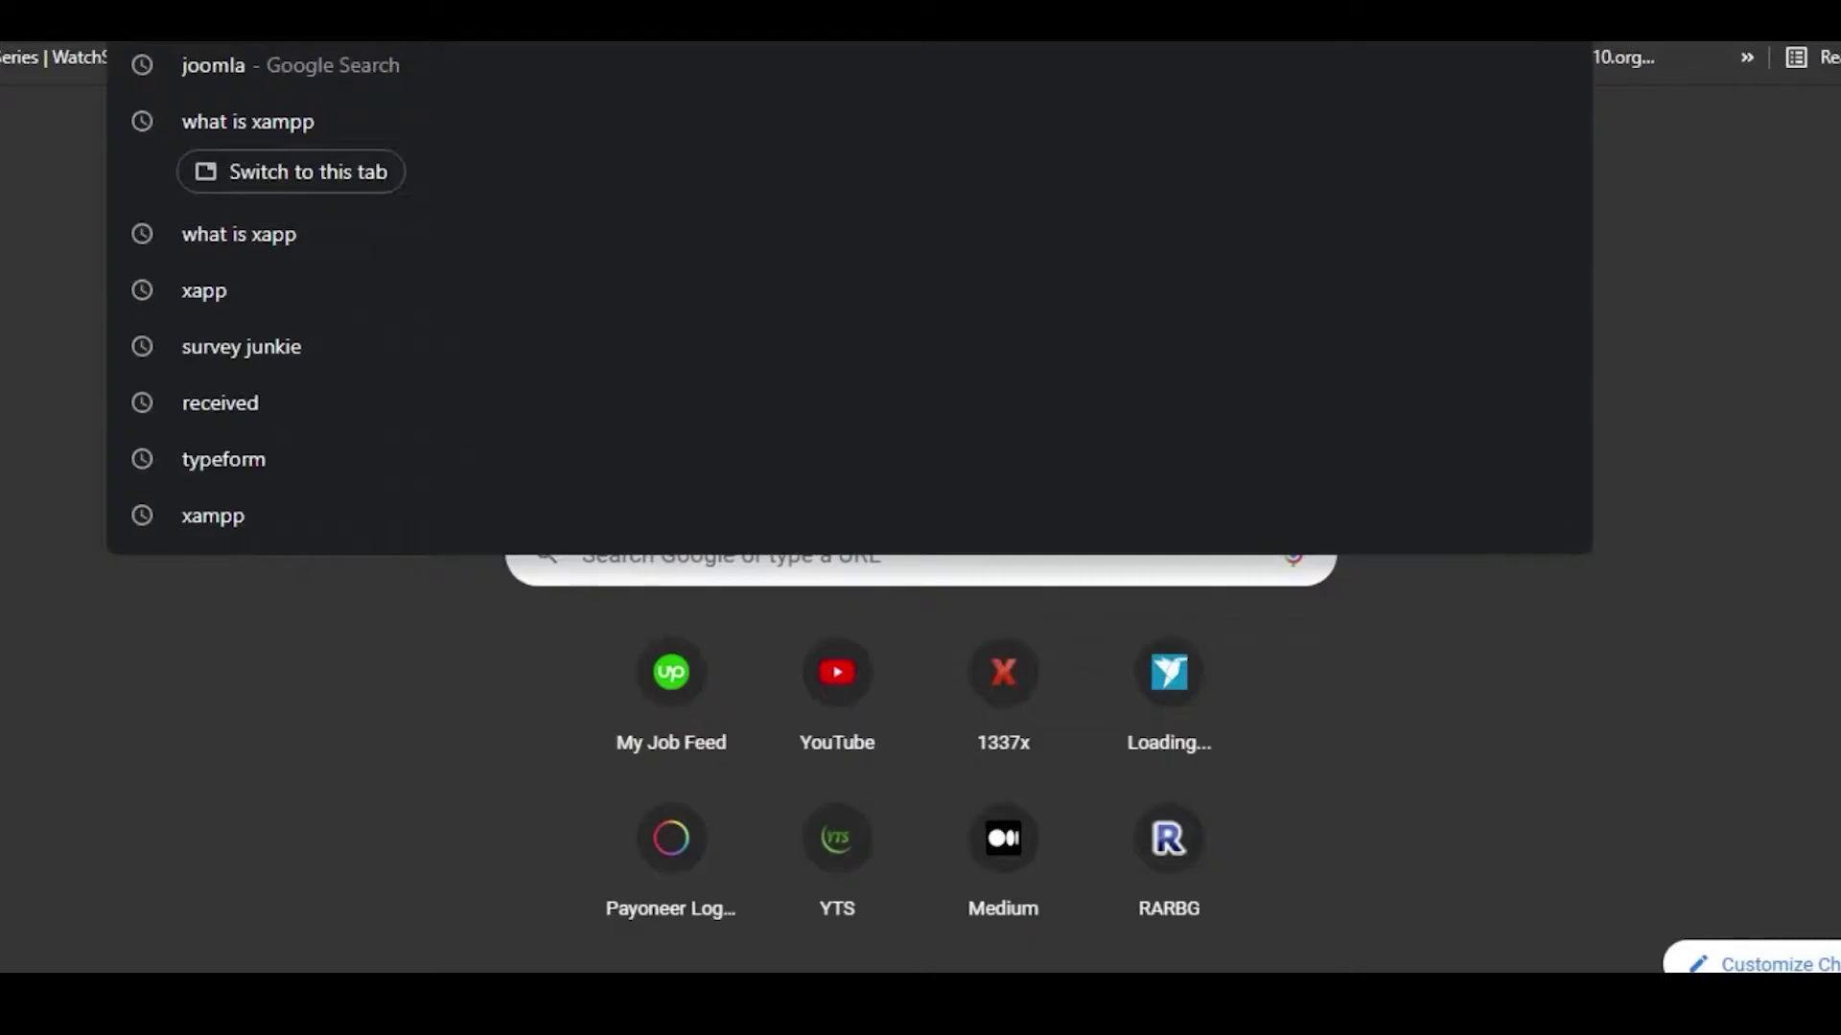
Step: Load localhost/joomla_3.3 in Chrome to reach the Joomla installer
click(168, 812)
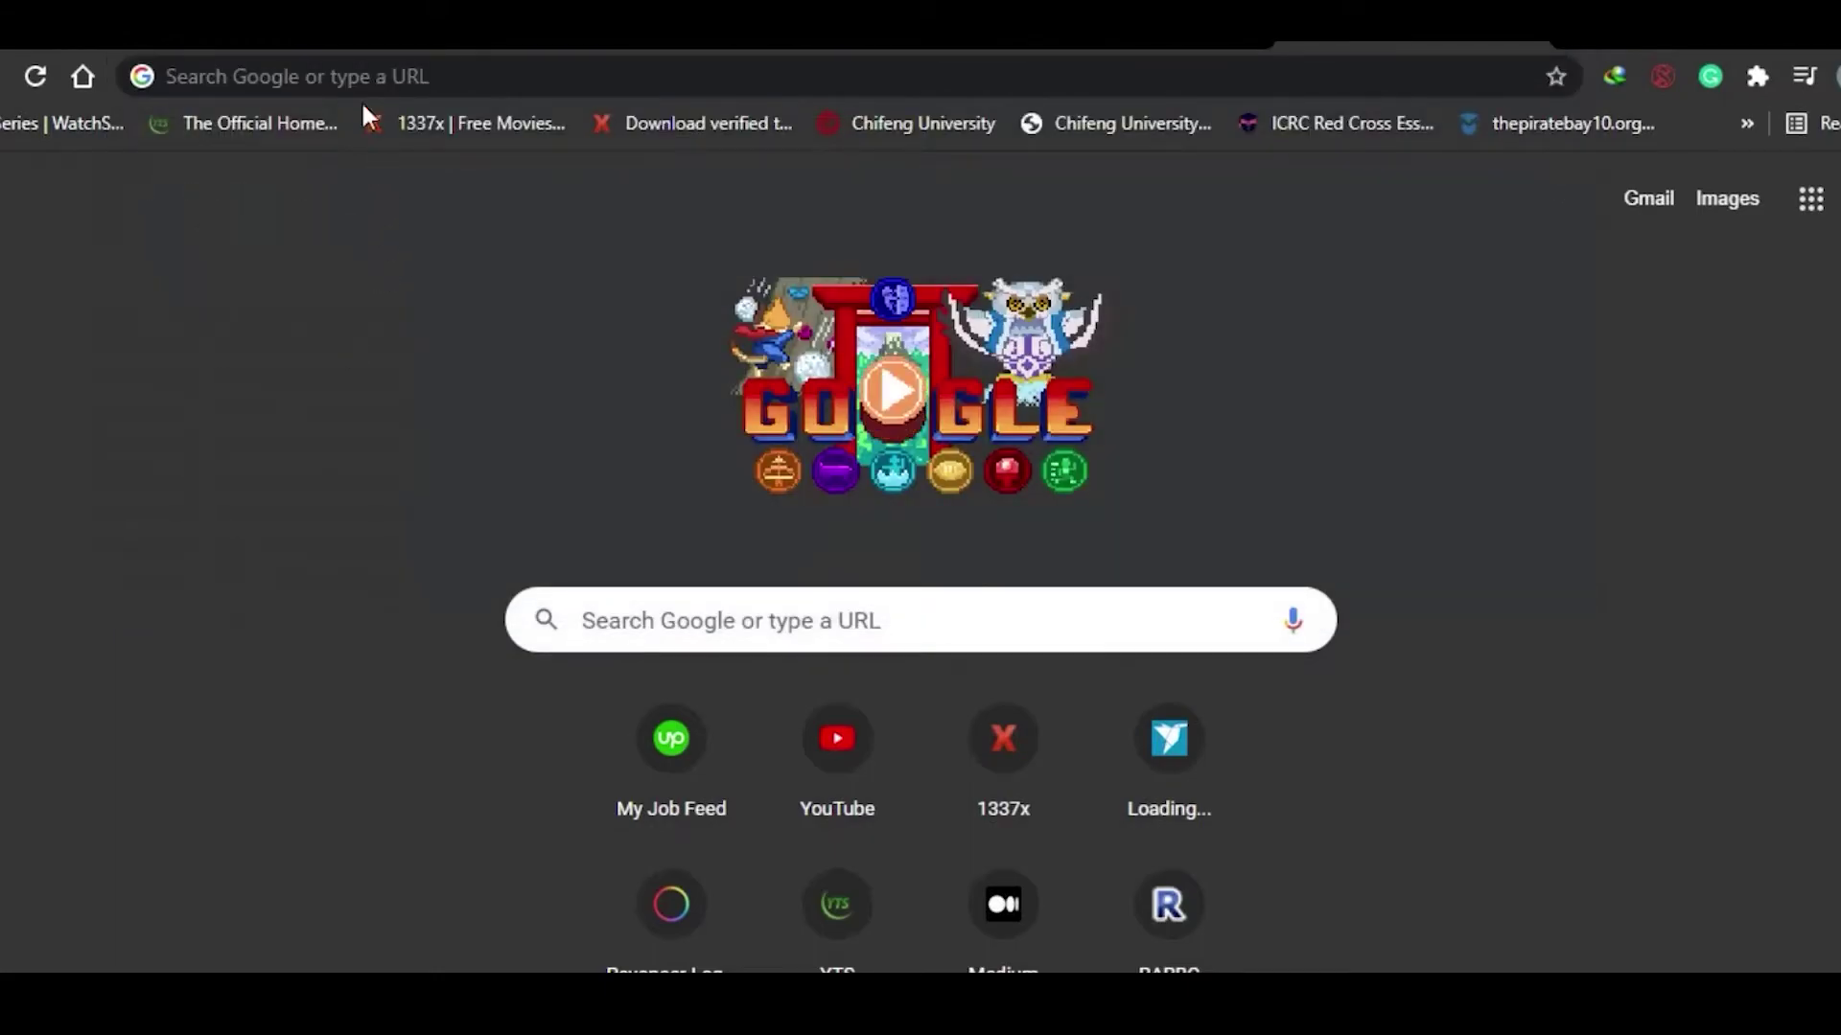
click(351, 75)
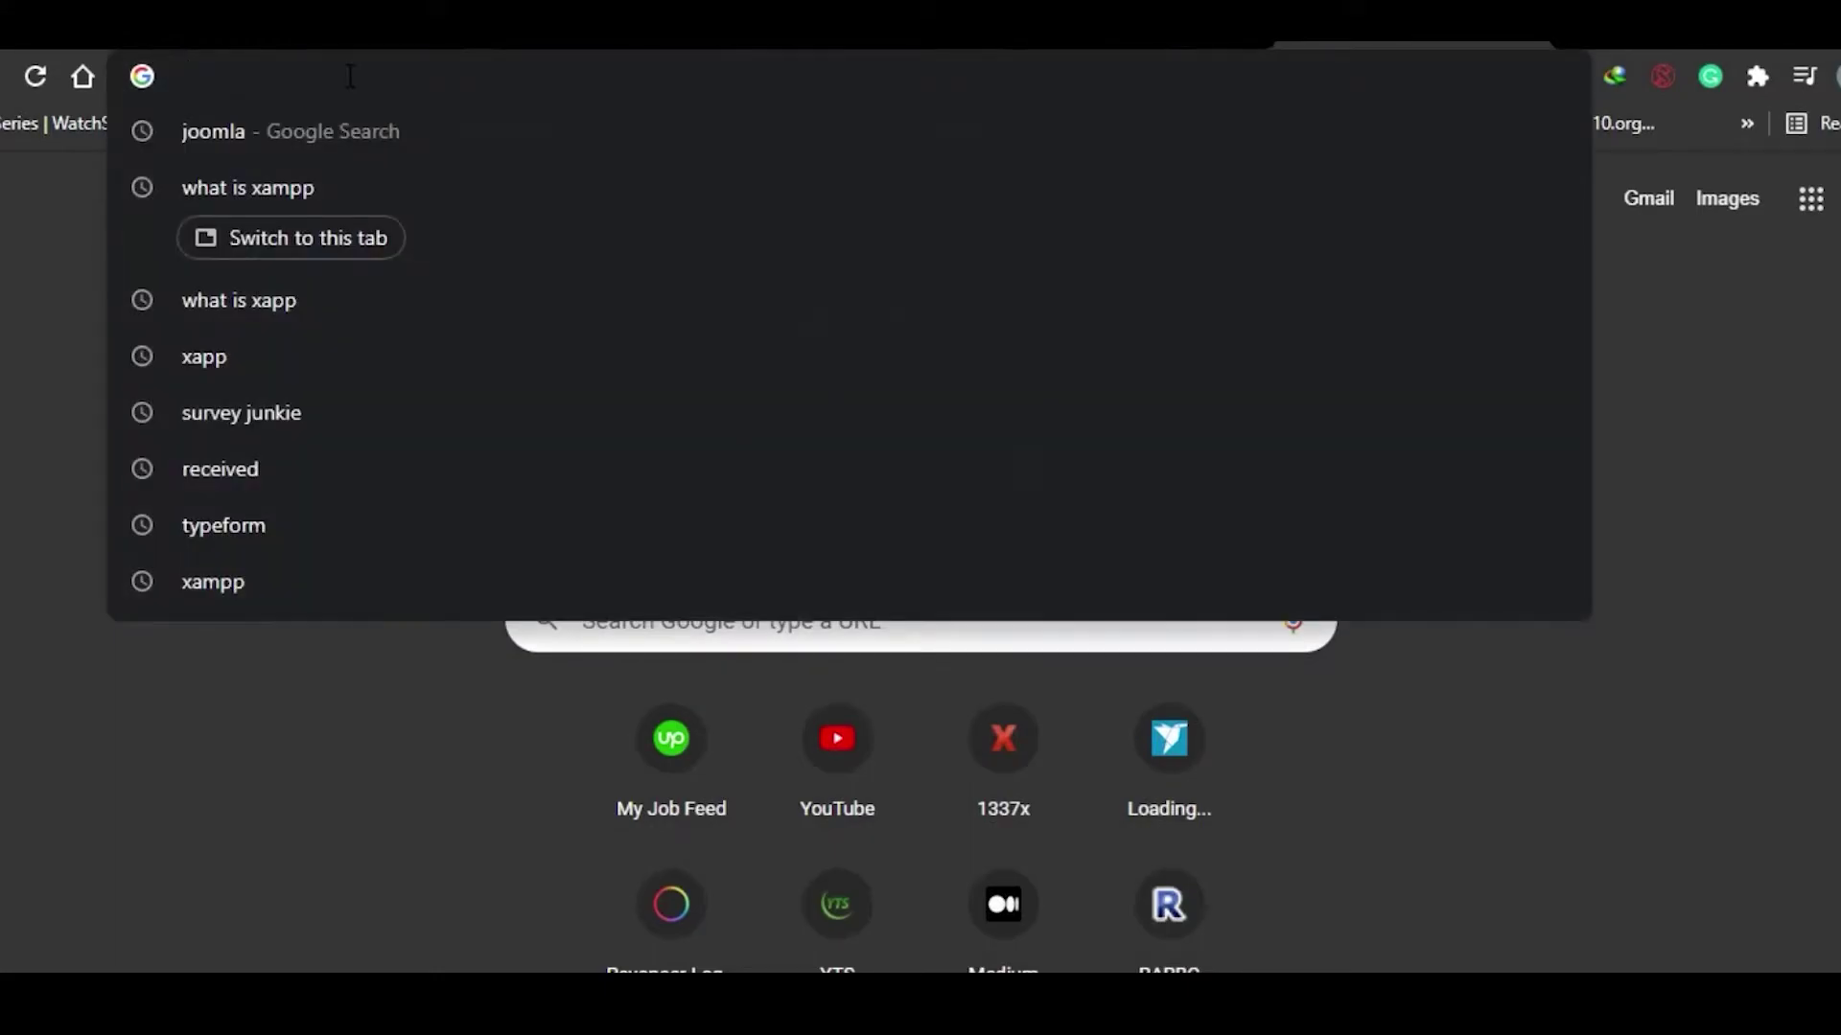
text(localhost/)
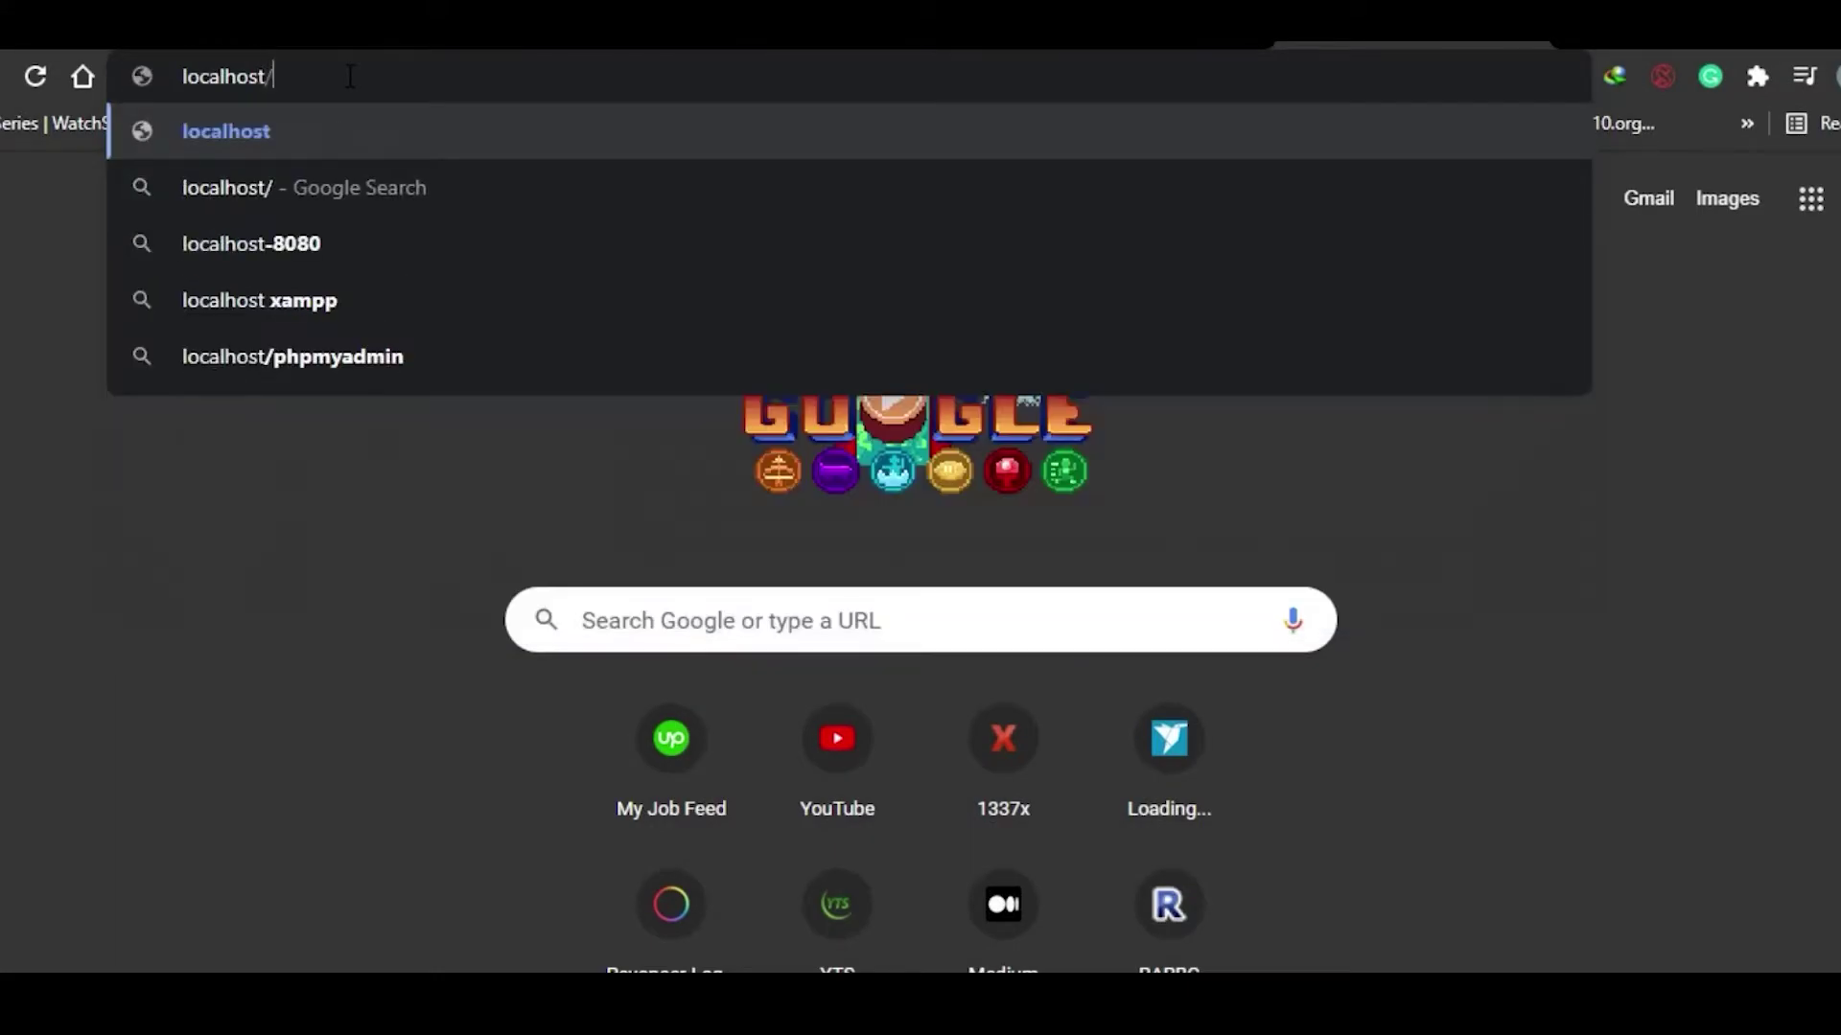
text(joomla_3.3)
key(Return)
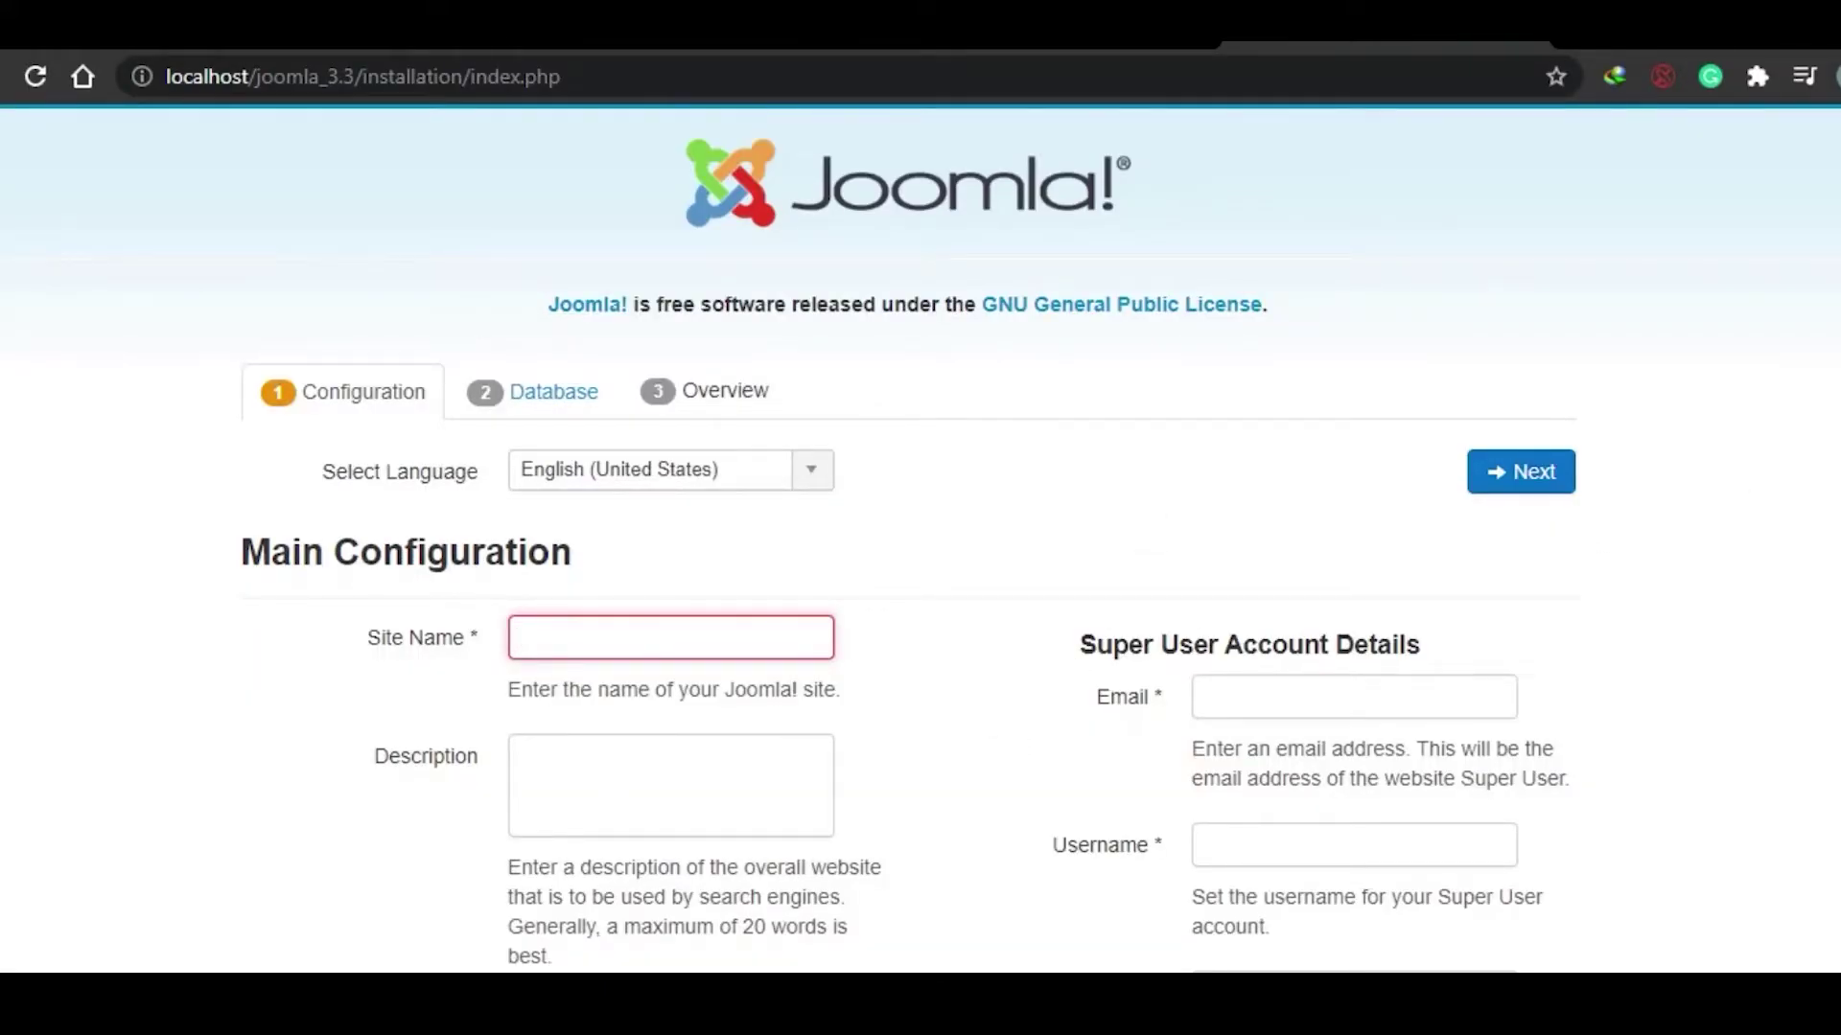
Step: Enter site name Joomla.Test and description 'Testing joomla website.'
scroll(985, 710, down, 3)
scroll(921, 537, up, 3)
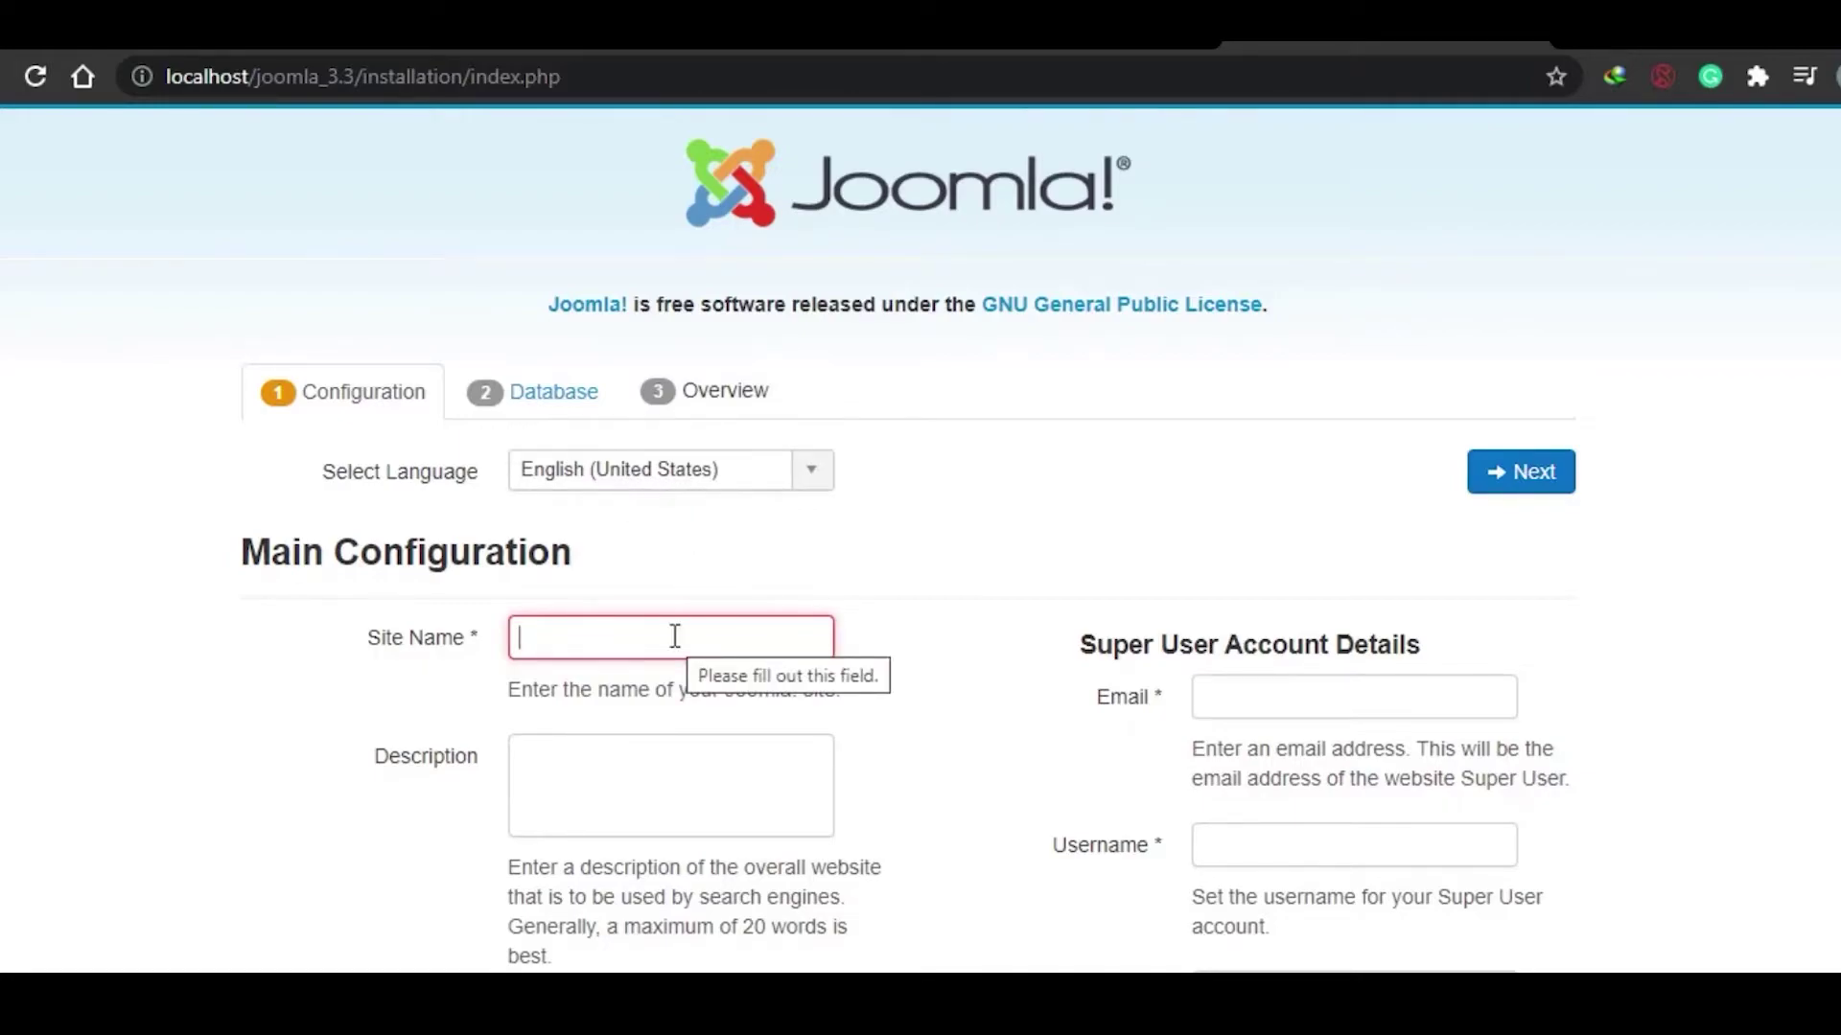
text(J)
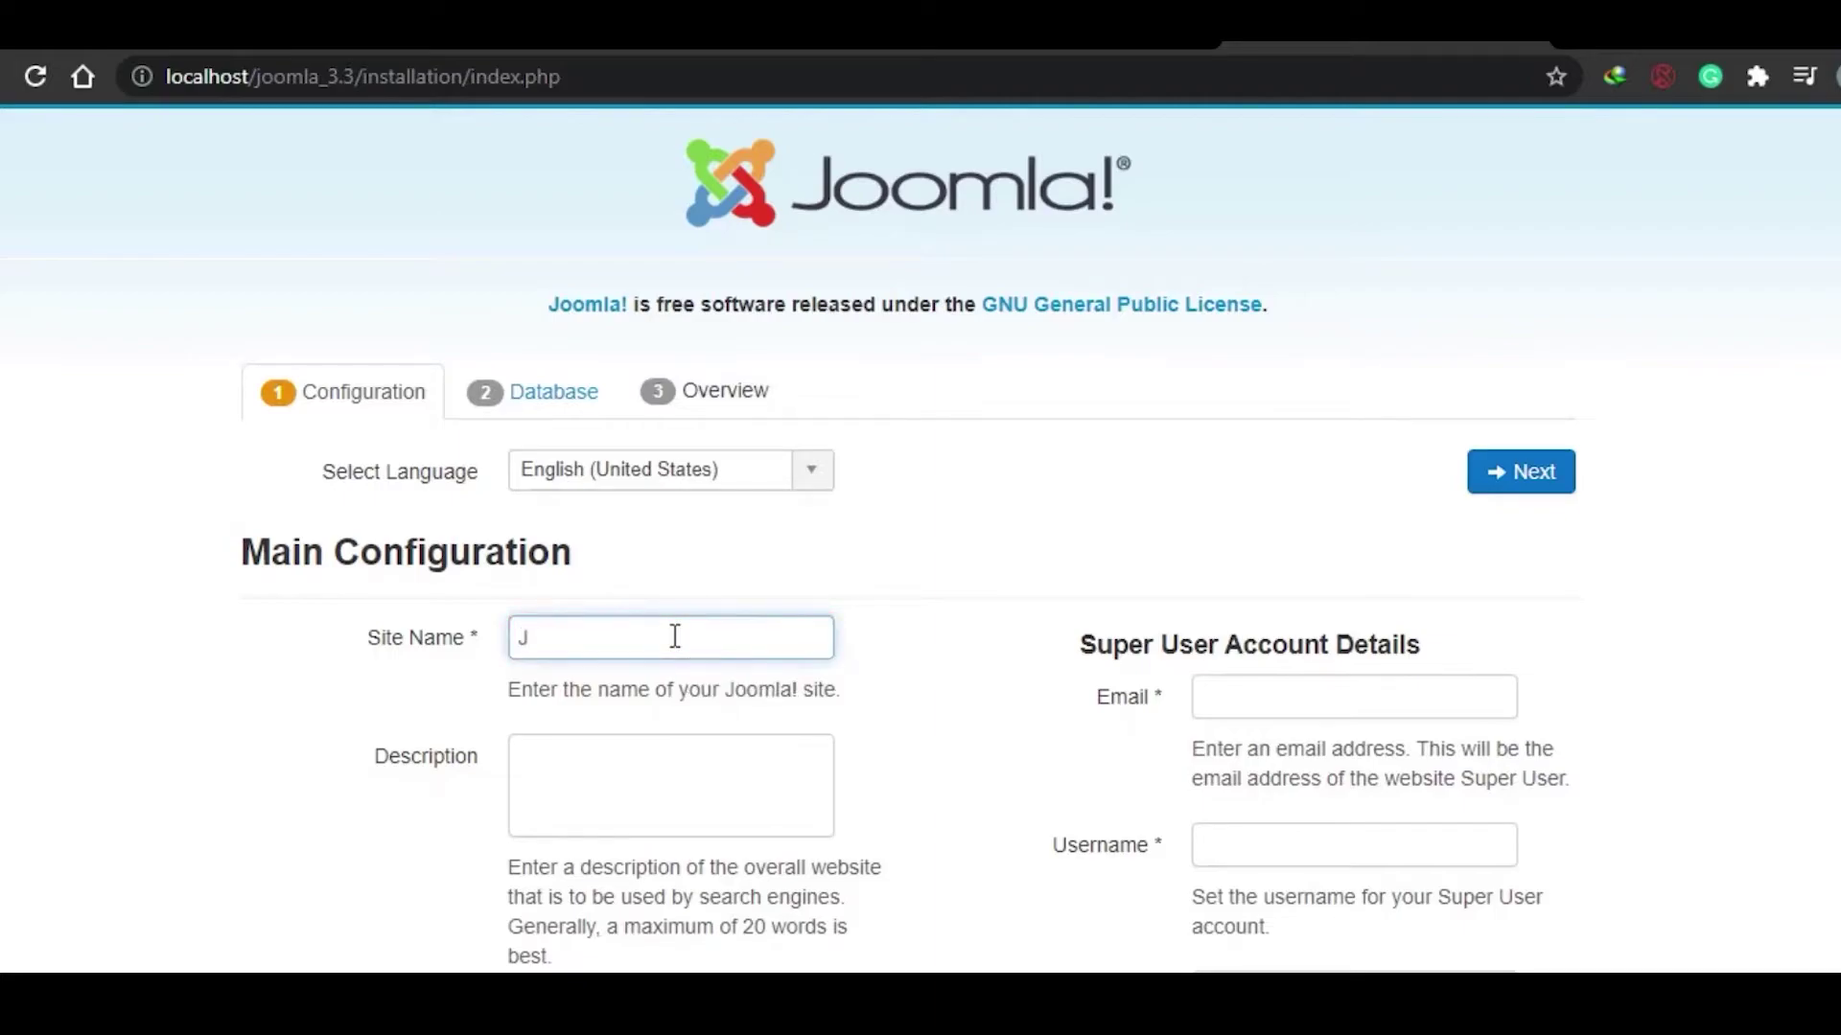
text(oomla.Test)
key(ctrl+a)
click(671, 754)
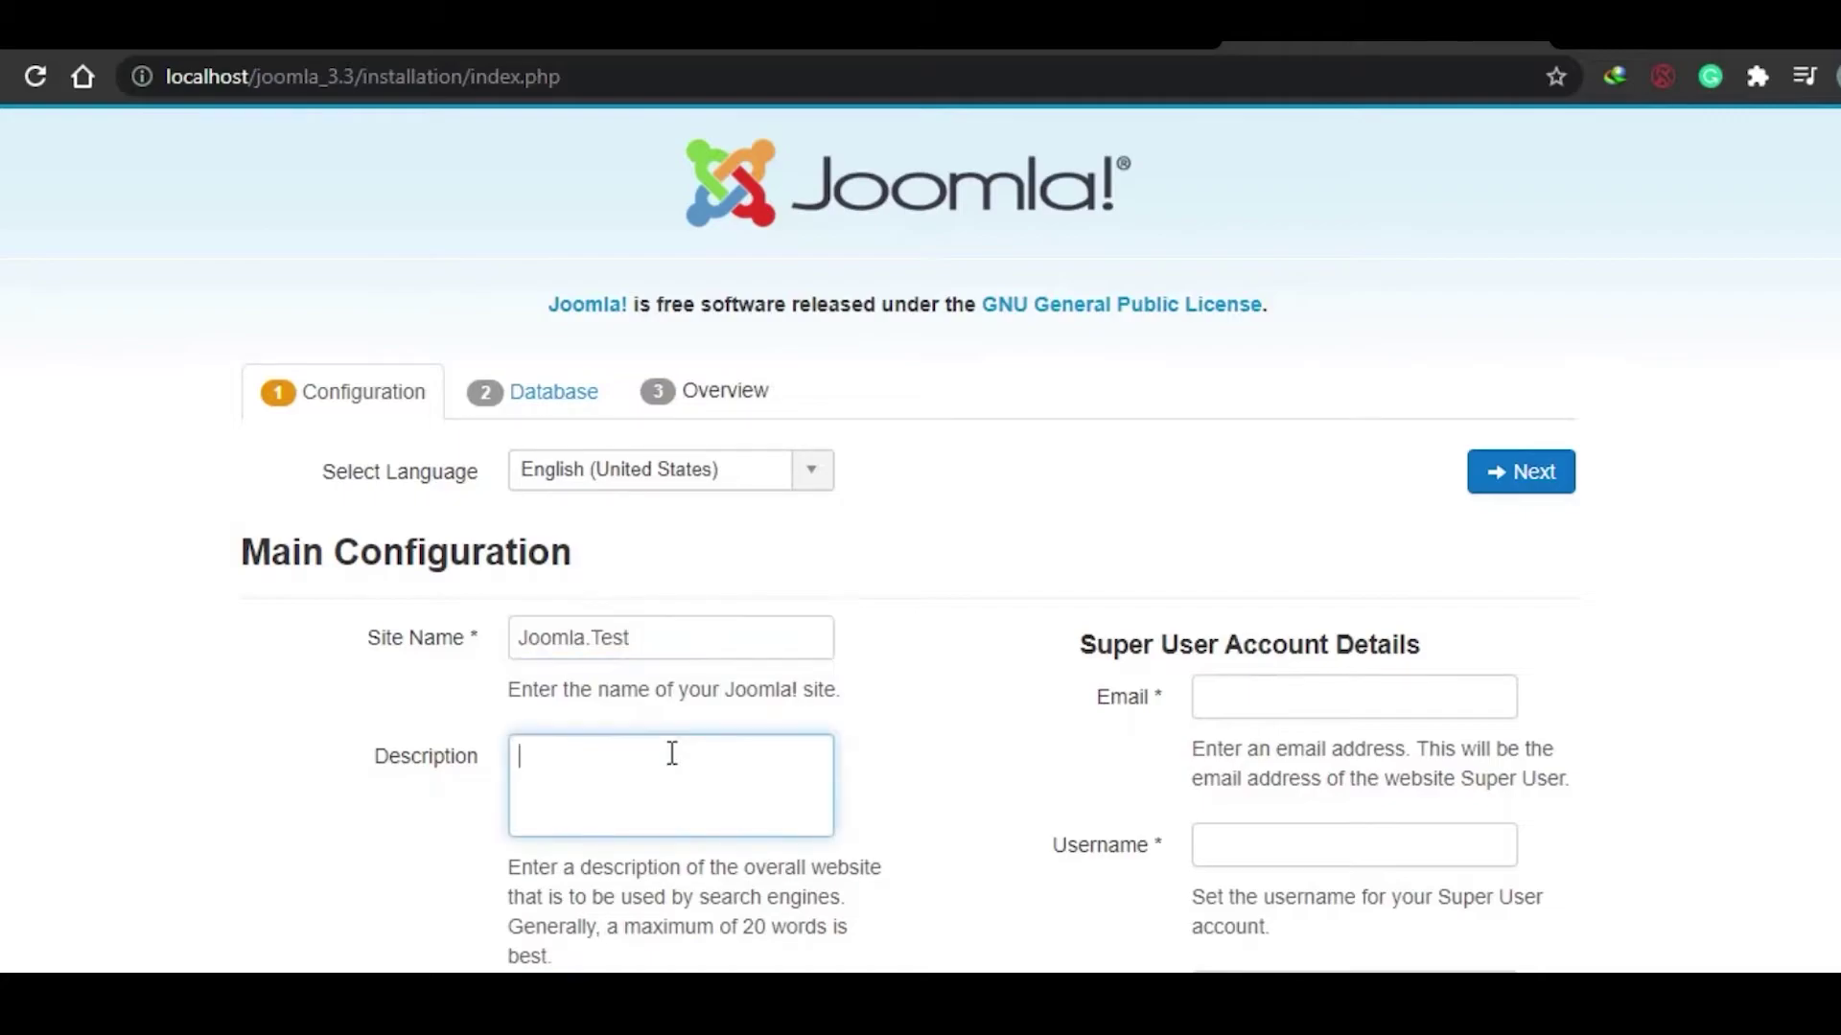
text(Testing joomla website.)
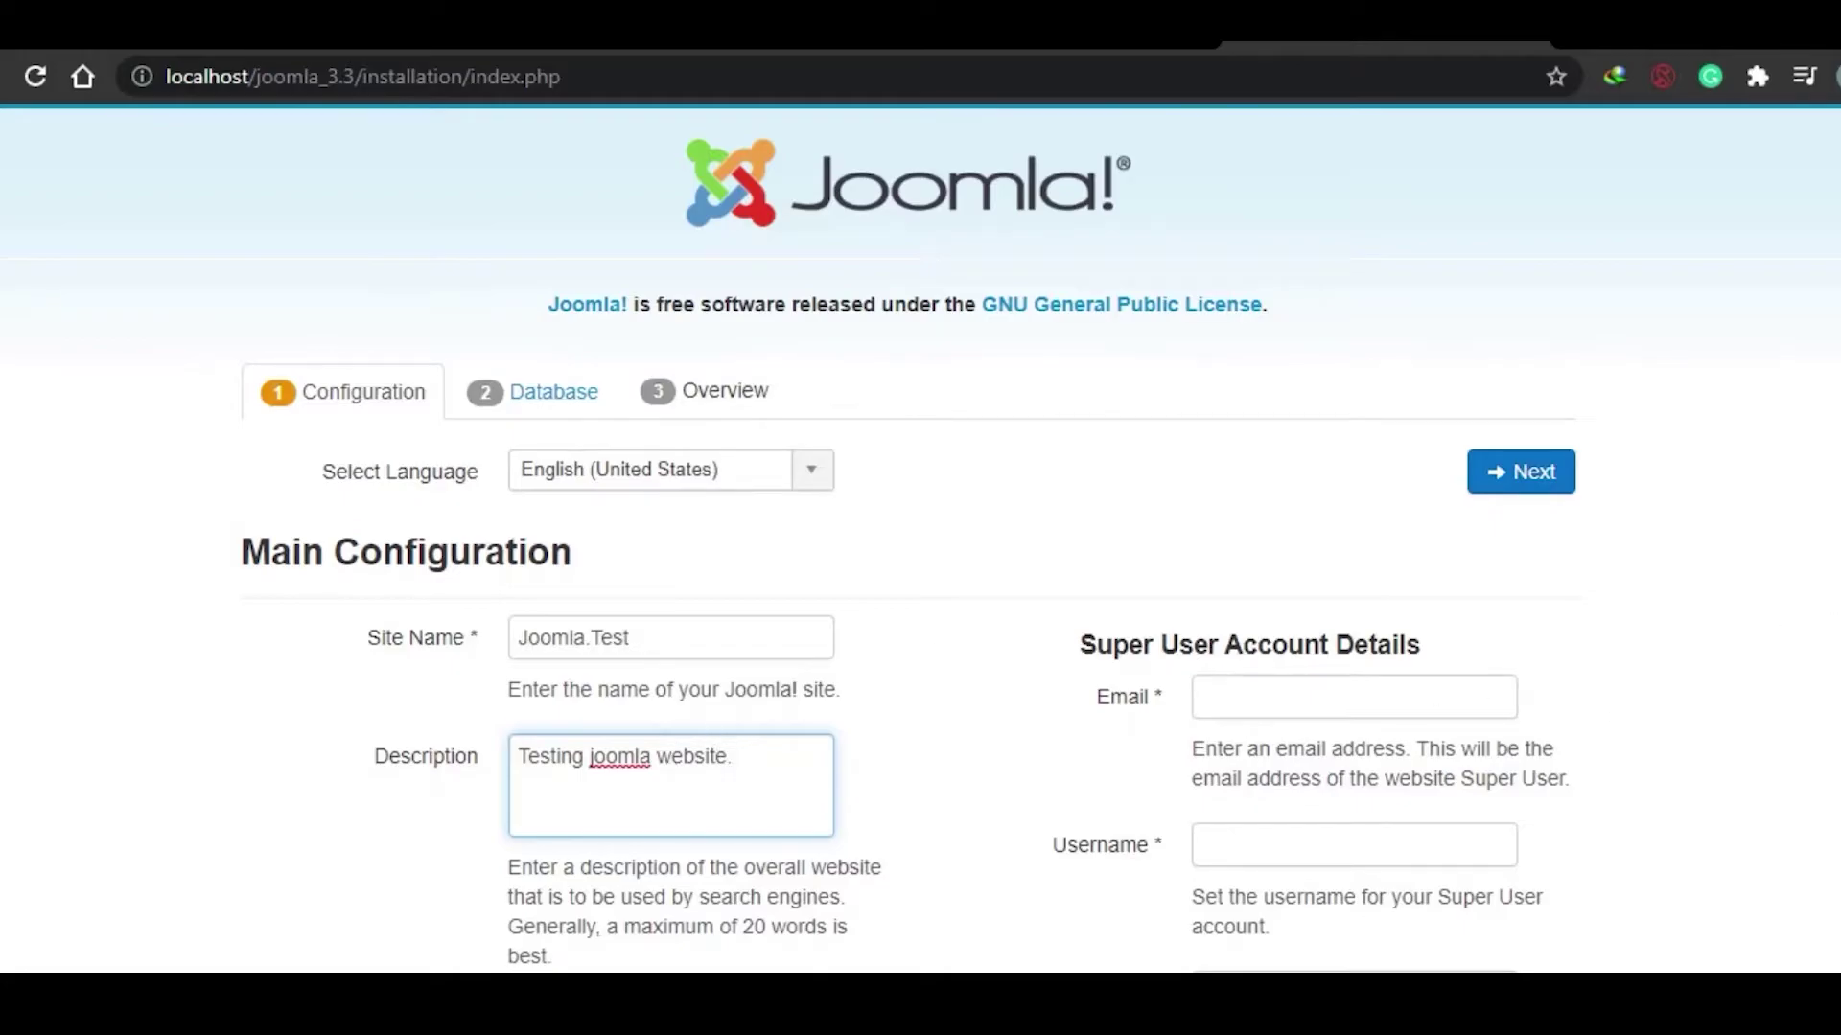
scroll(1343, 523, down, 2)
click(1344, 524)
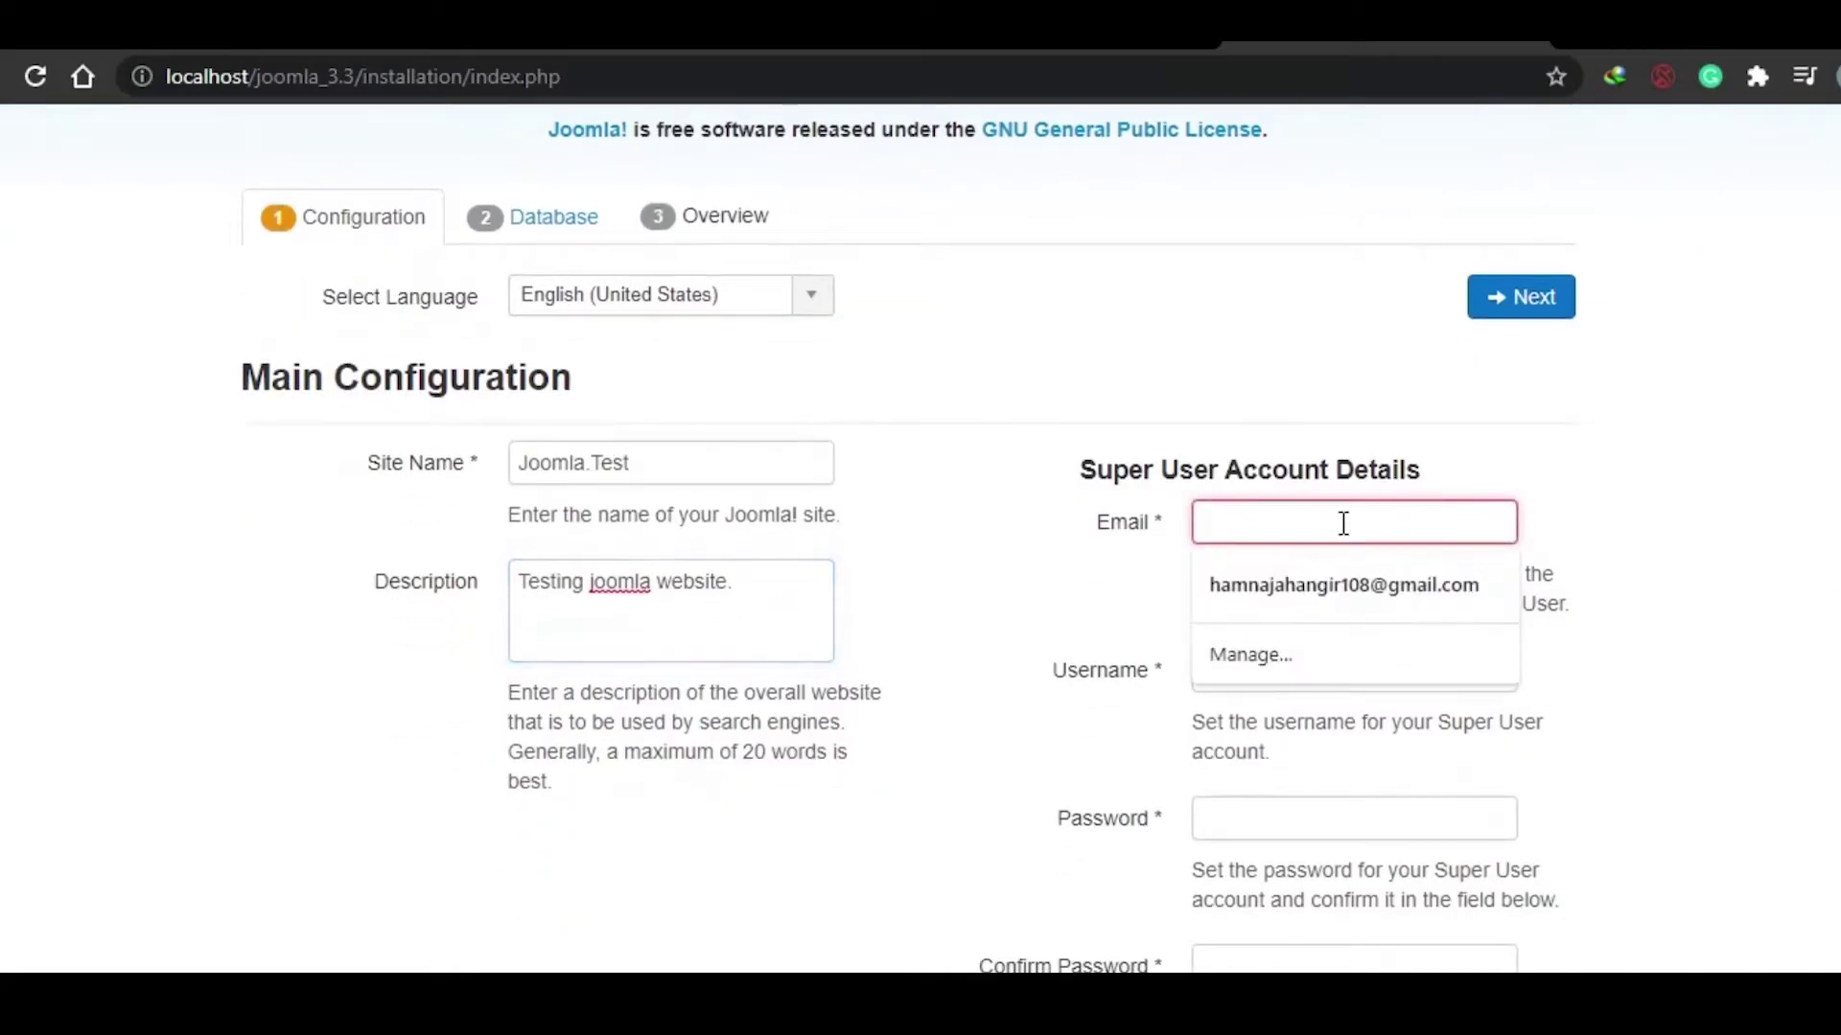
click(1341, 587)
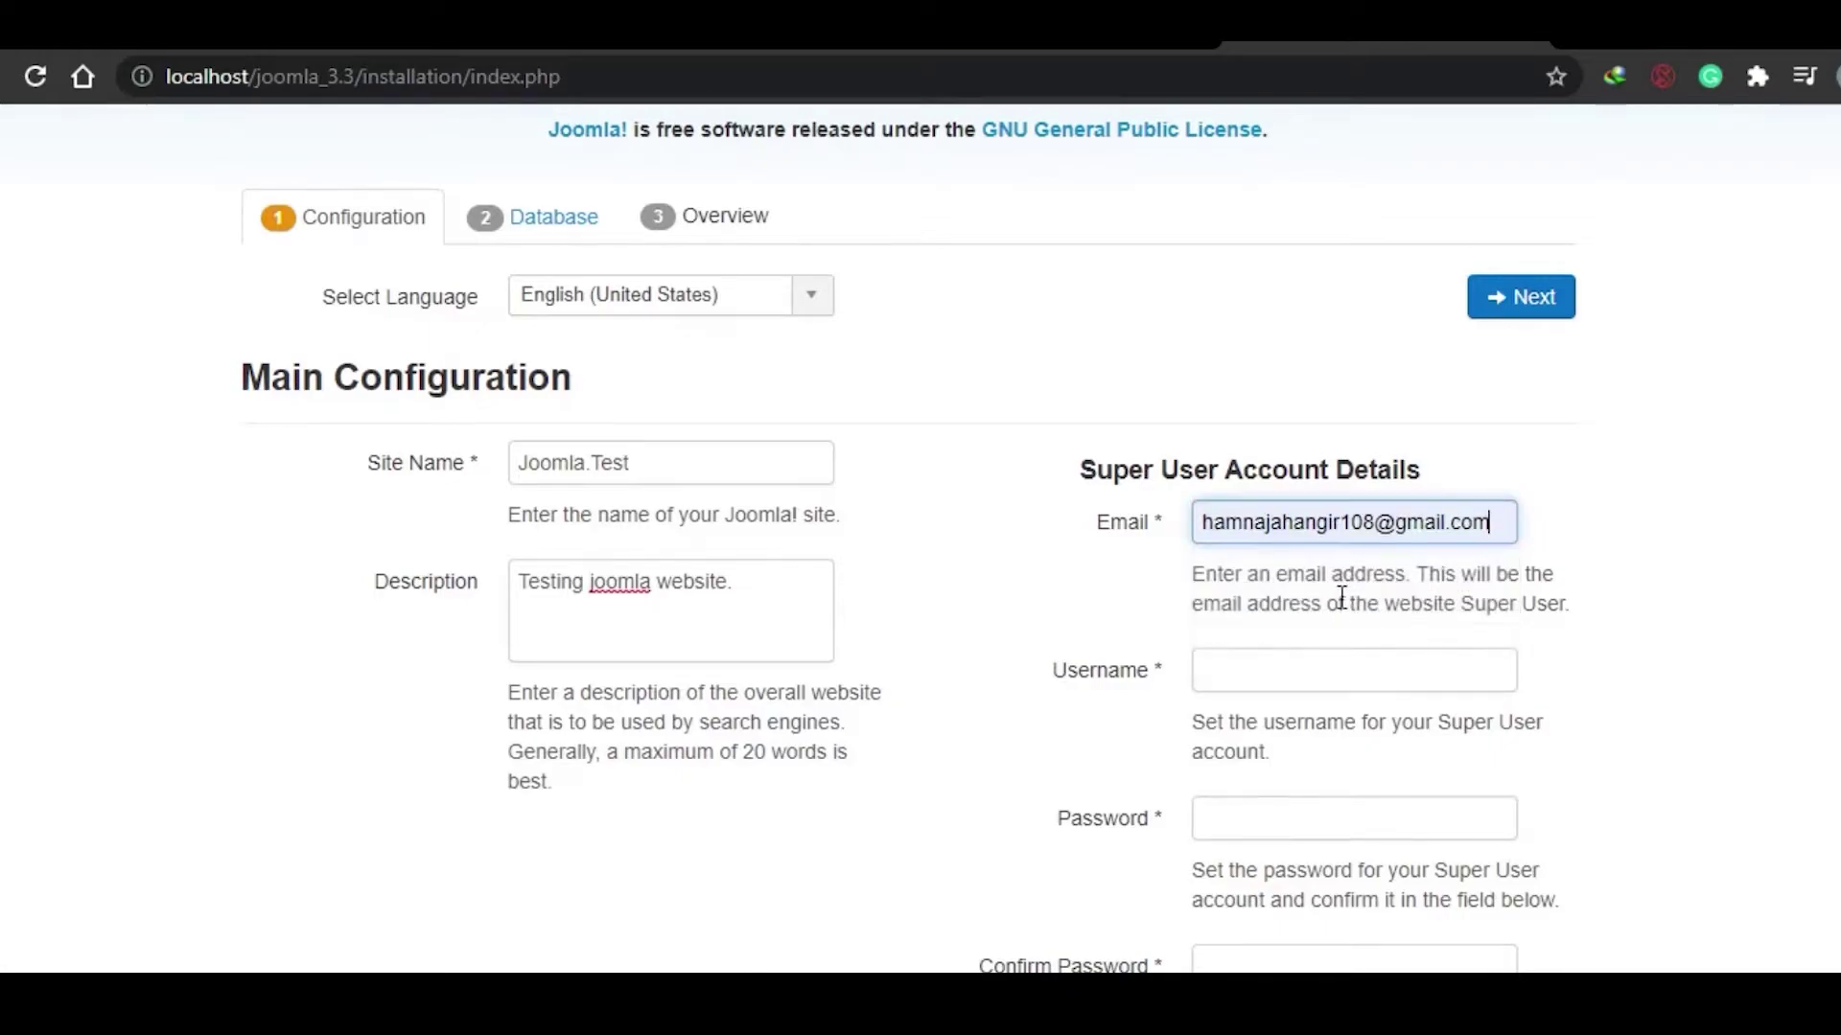
click(1307, 670)
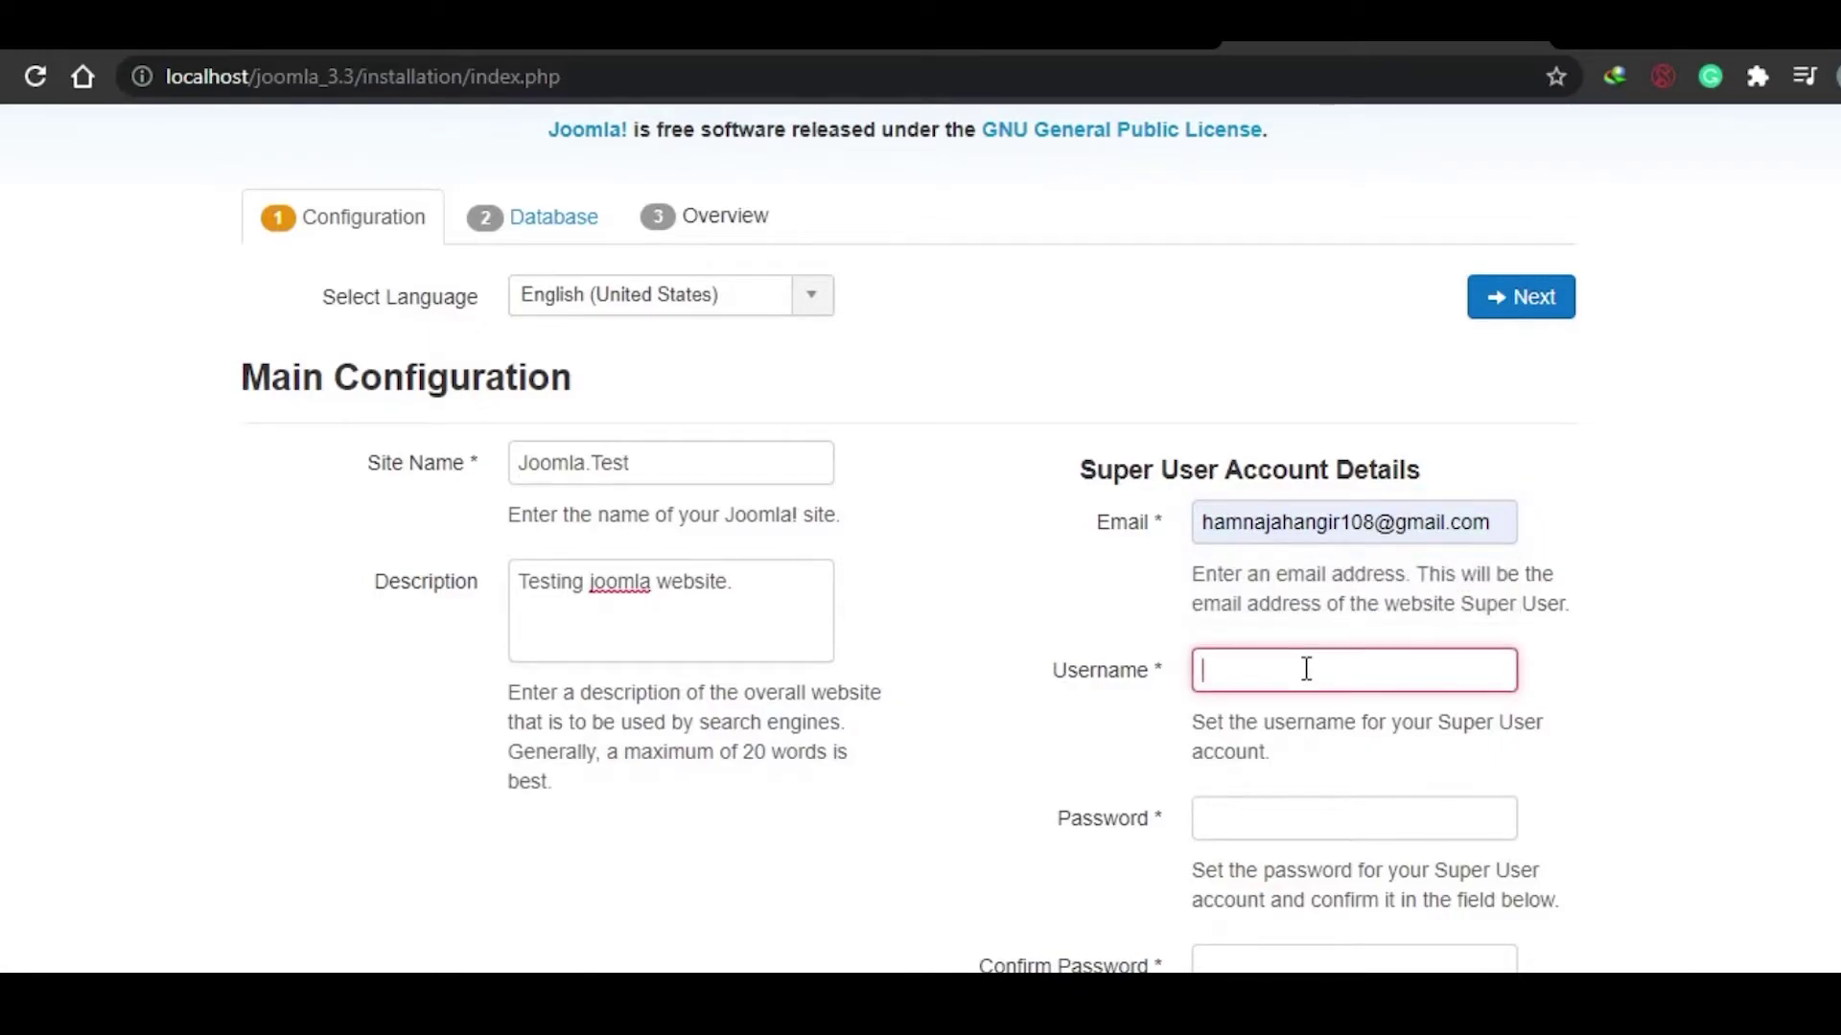
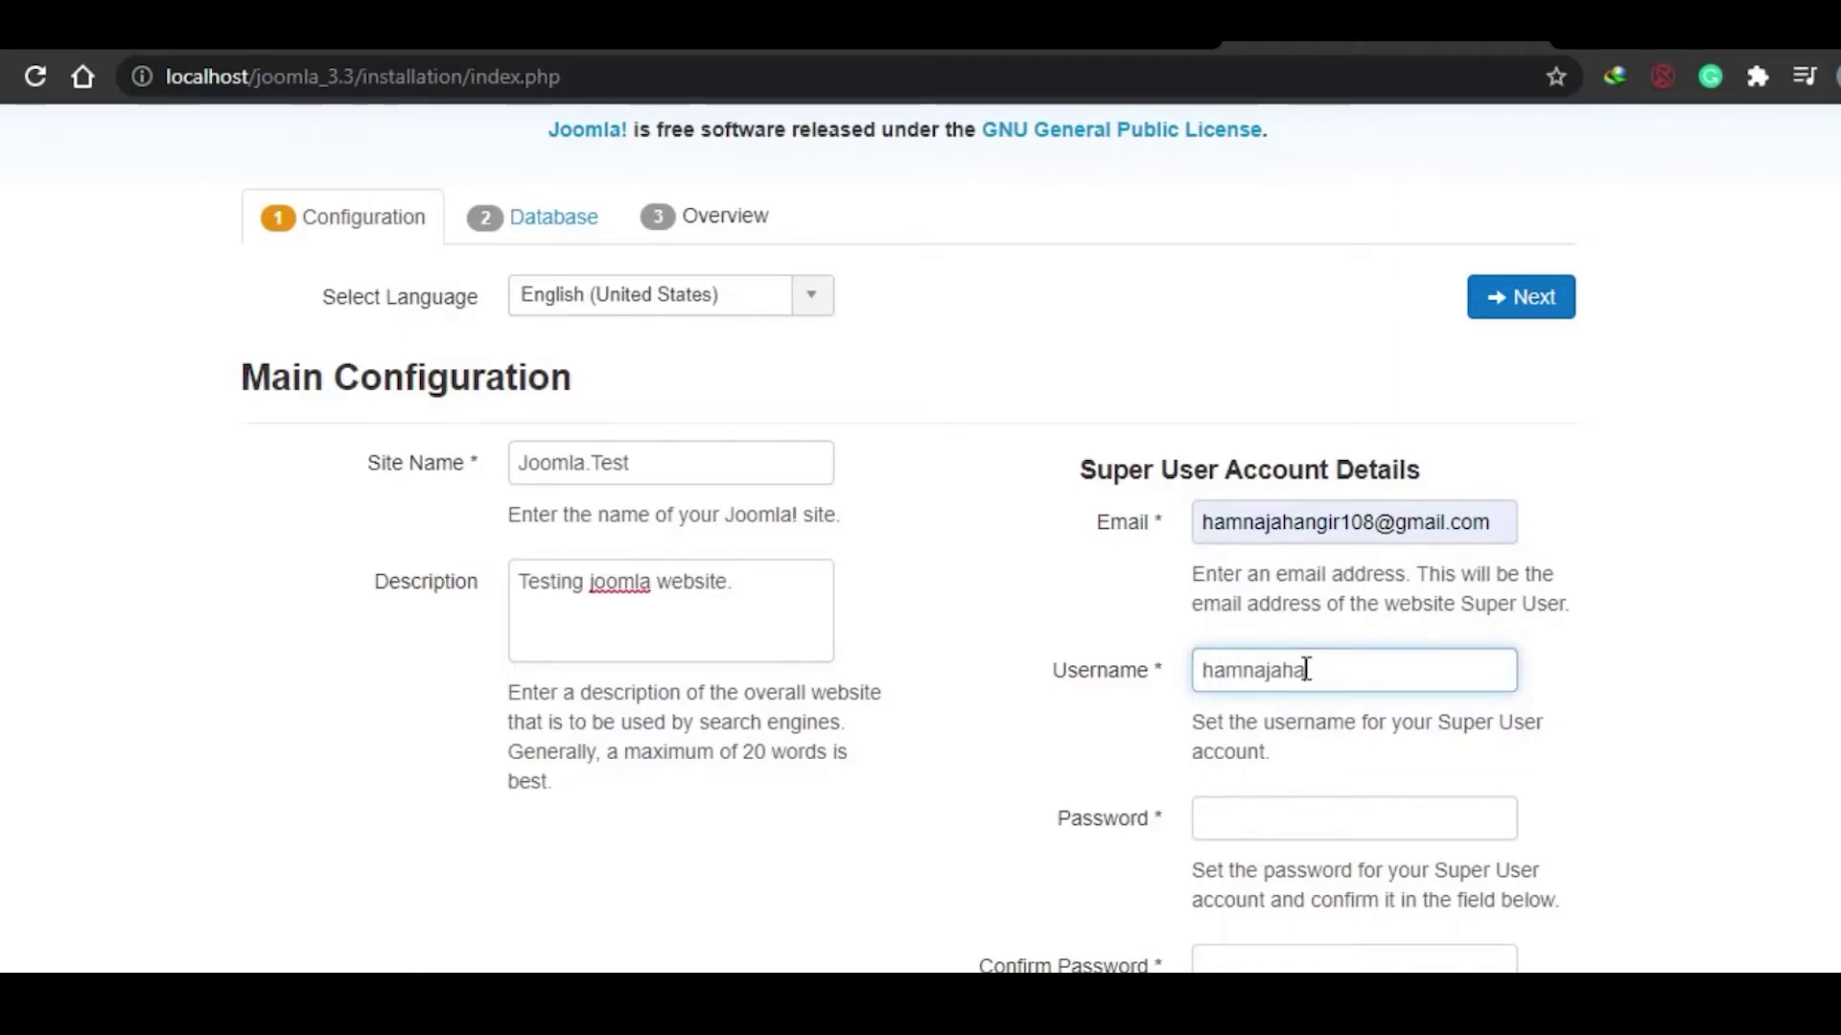
Step: Enter the Super User password and its confirmation
click(1352, 818)
text(123)
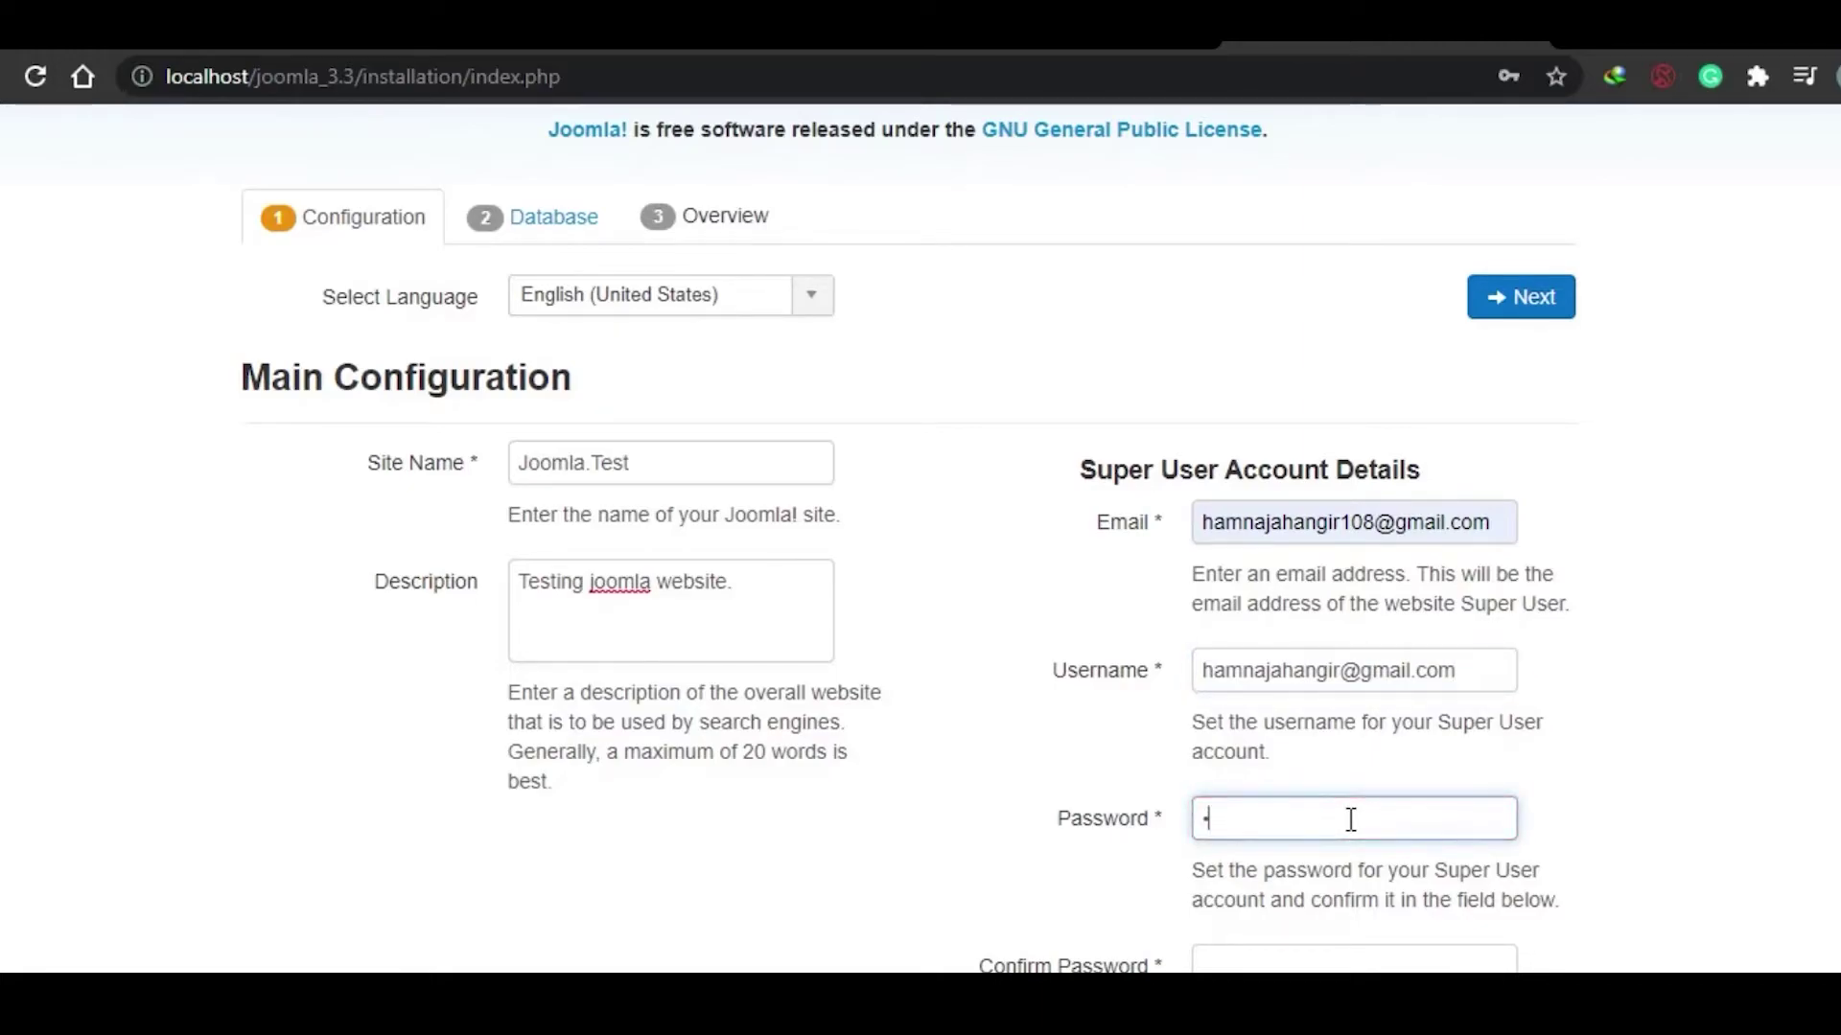
text(9)
scroll(1736, 806, down, 2)
click(1249, 748)
text(123)
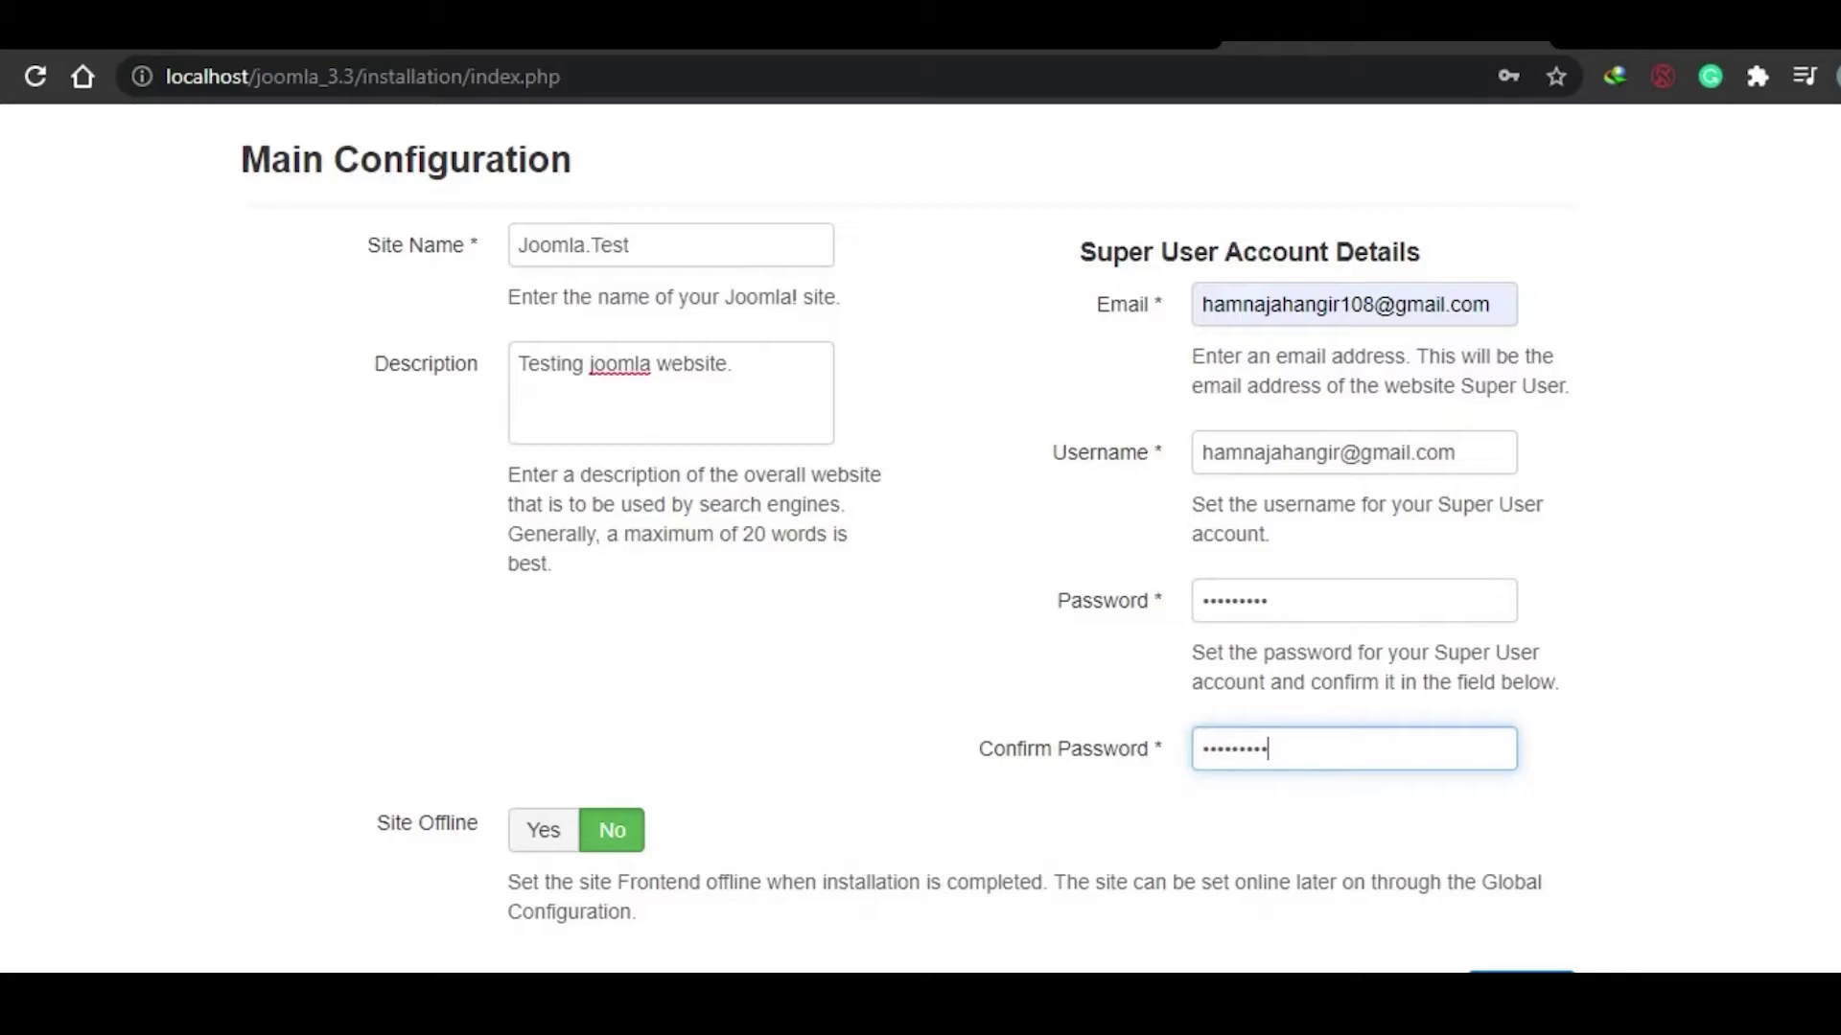
scroll(921, 536, up, 4)
scroll(920, 536, down, 4)
scroll(1586, 932, up, 4)
scroll(921, 537, down, 4)
Step: Advance to Database Configuration, declining Chrome's password save, and bring up the XAMPP Control Panel
click(1521, 991)
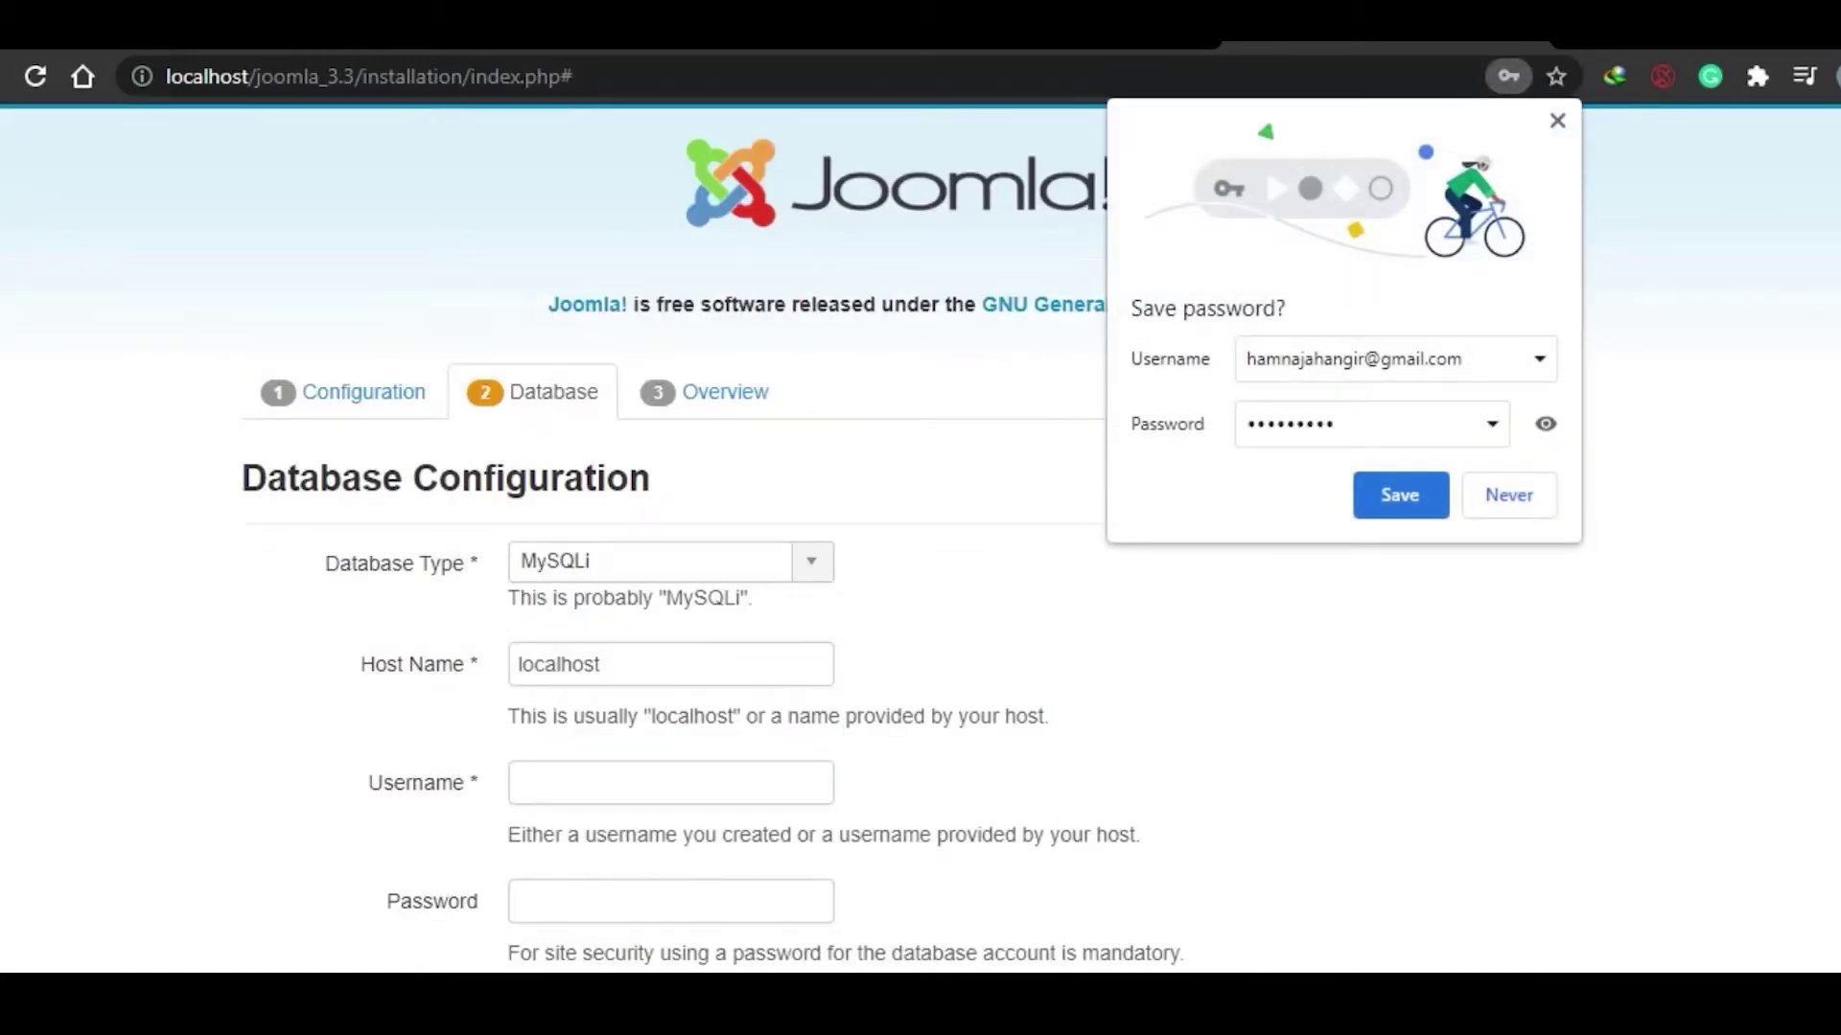
click(1497, 496)
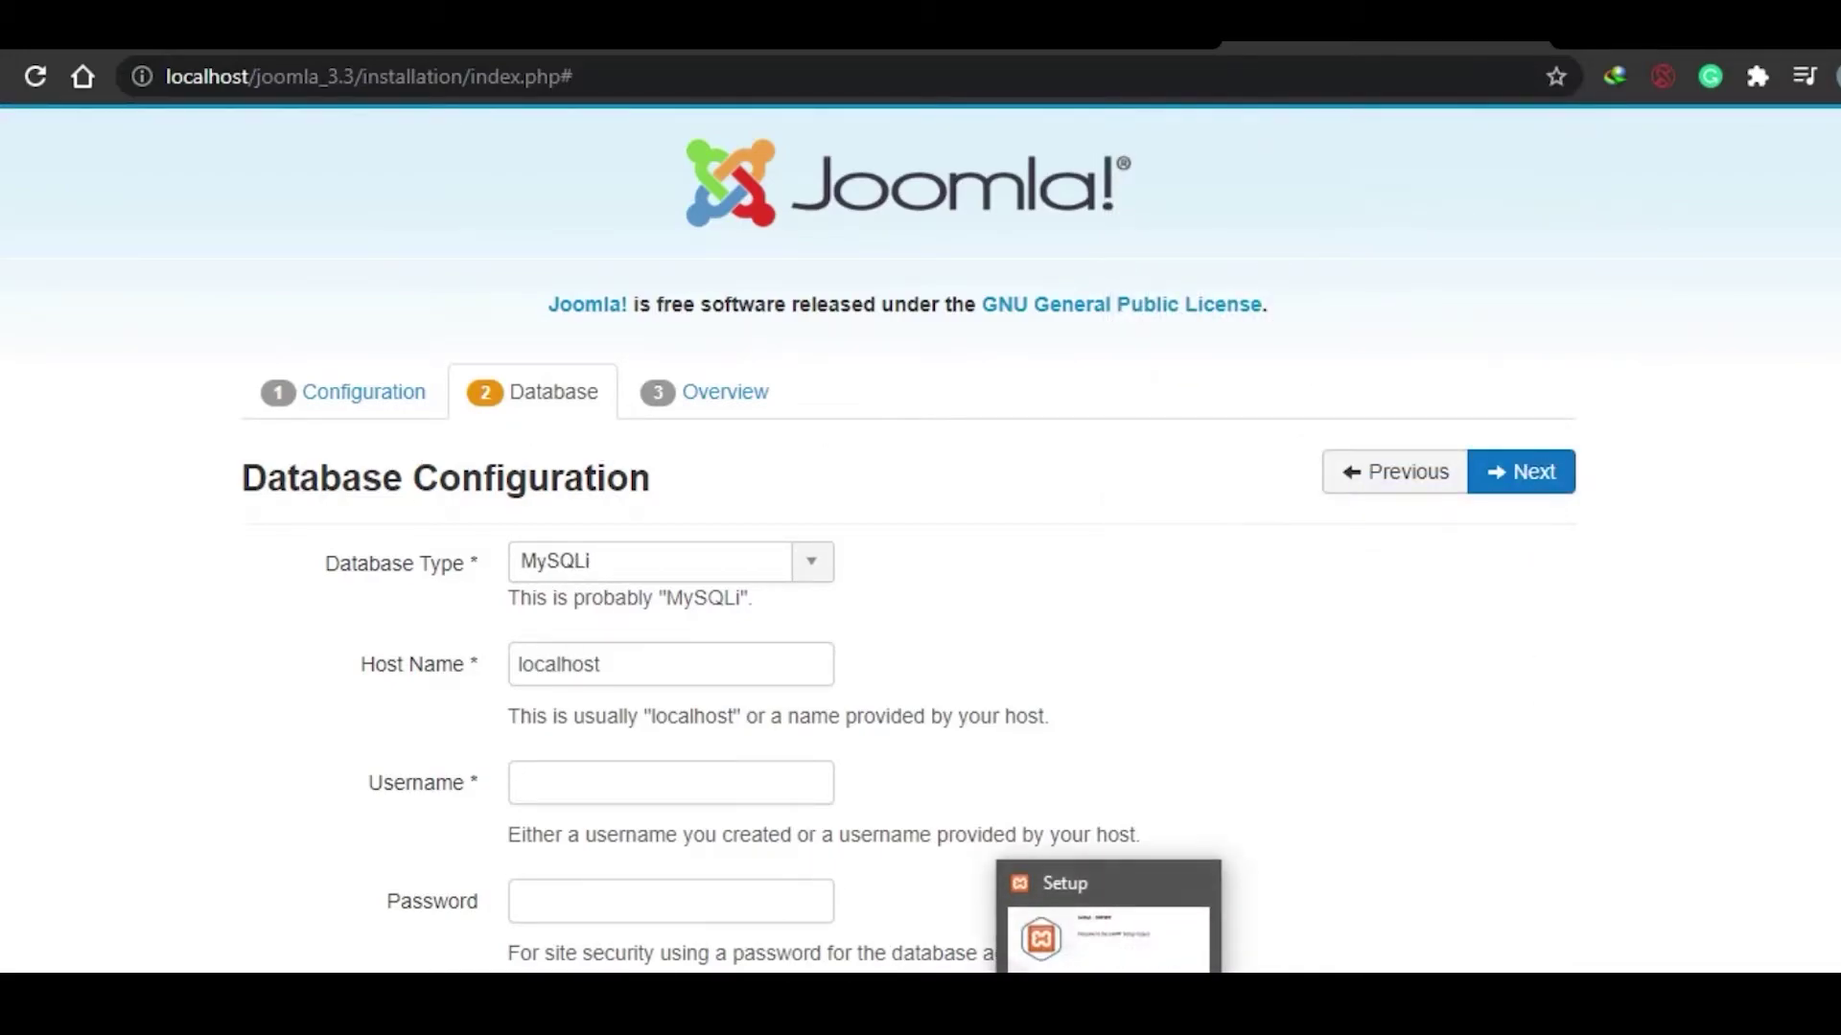
mouse_move(1035, 1025)
click(1036, 935)
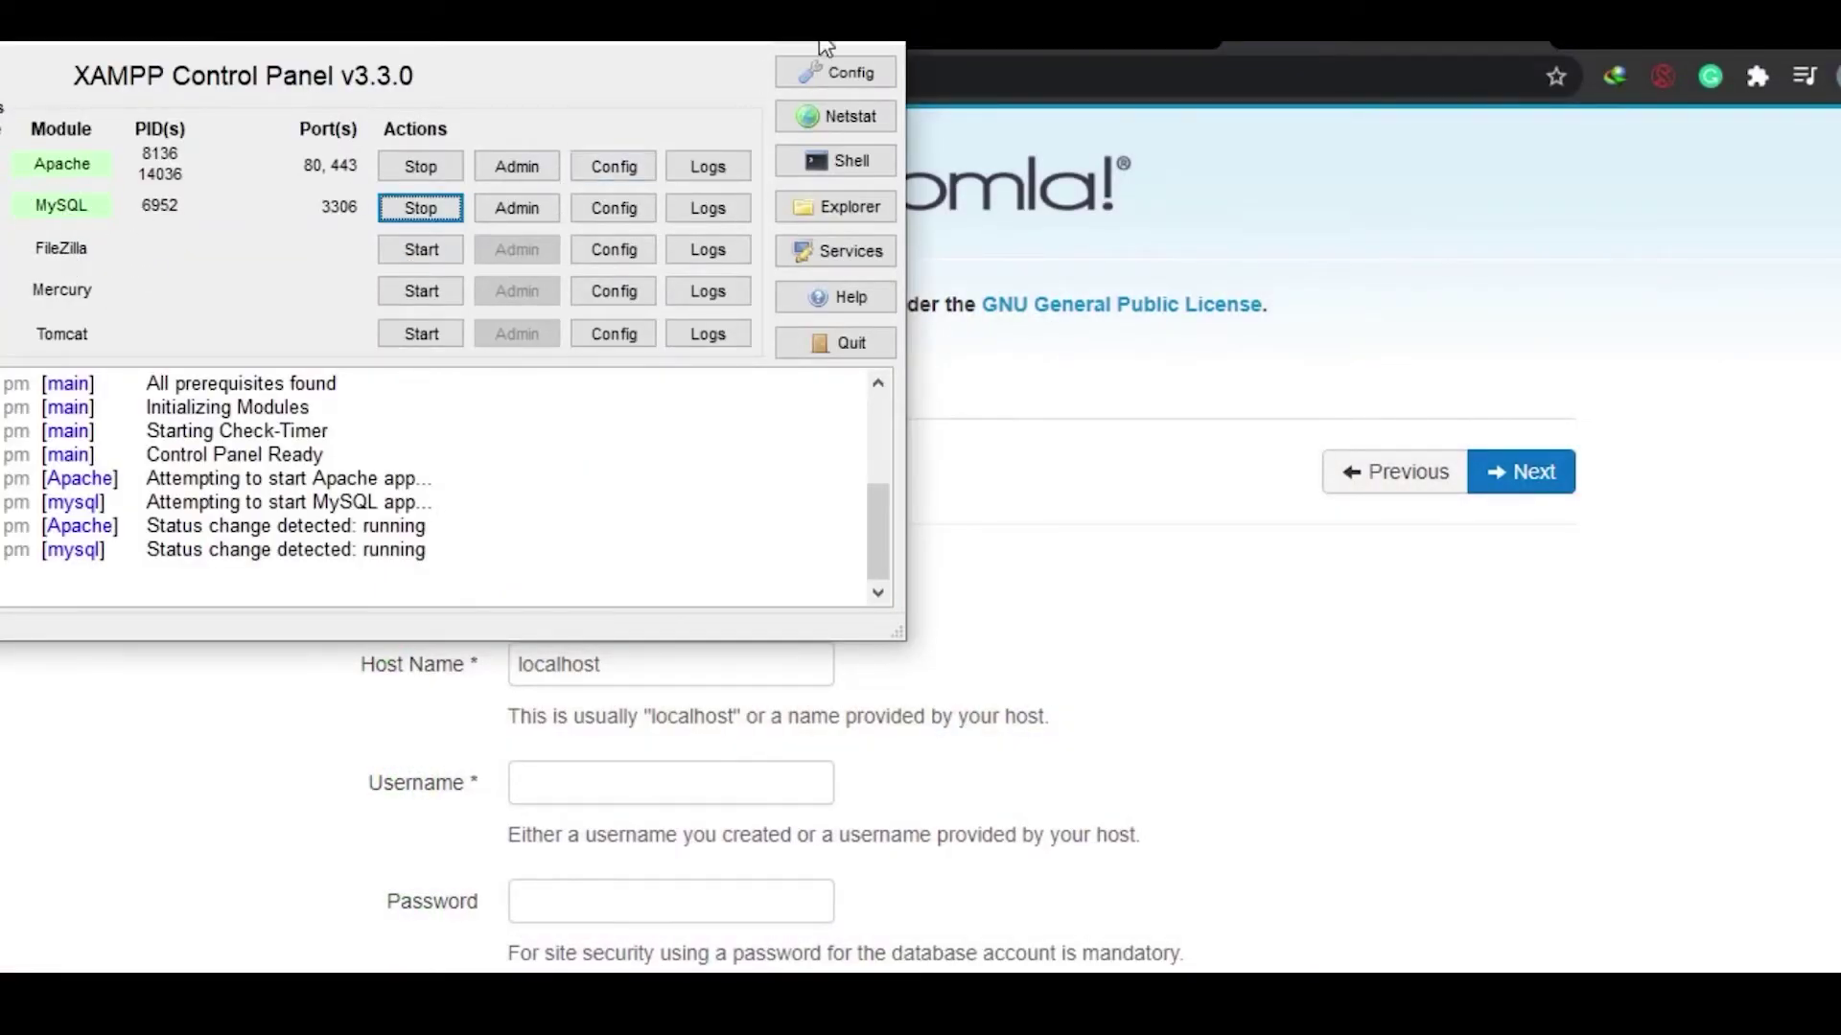
click(729, 35)
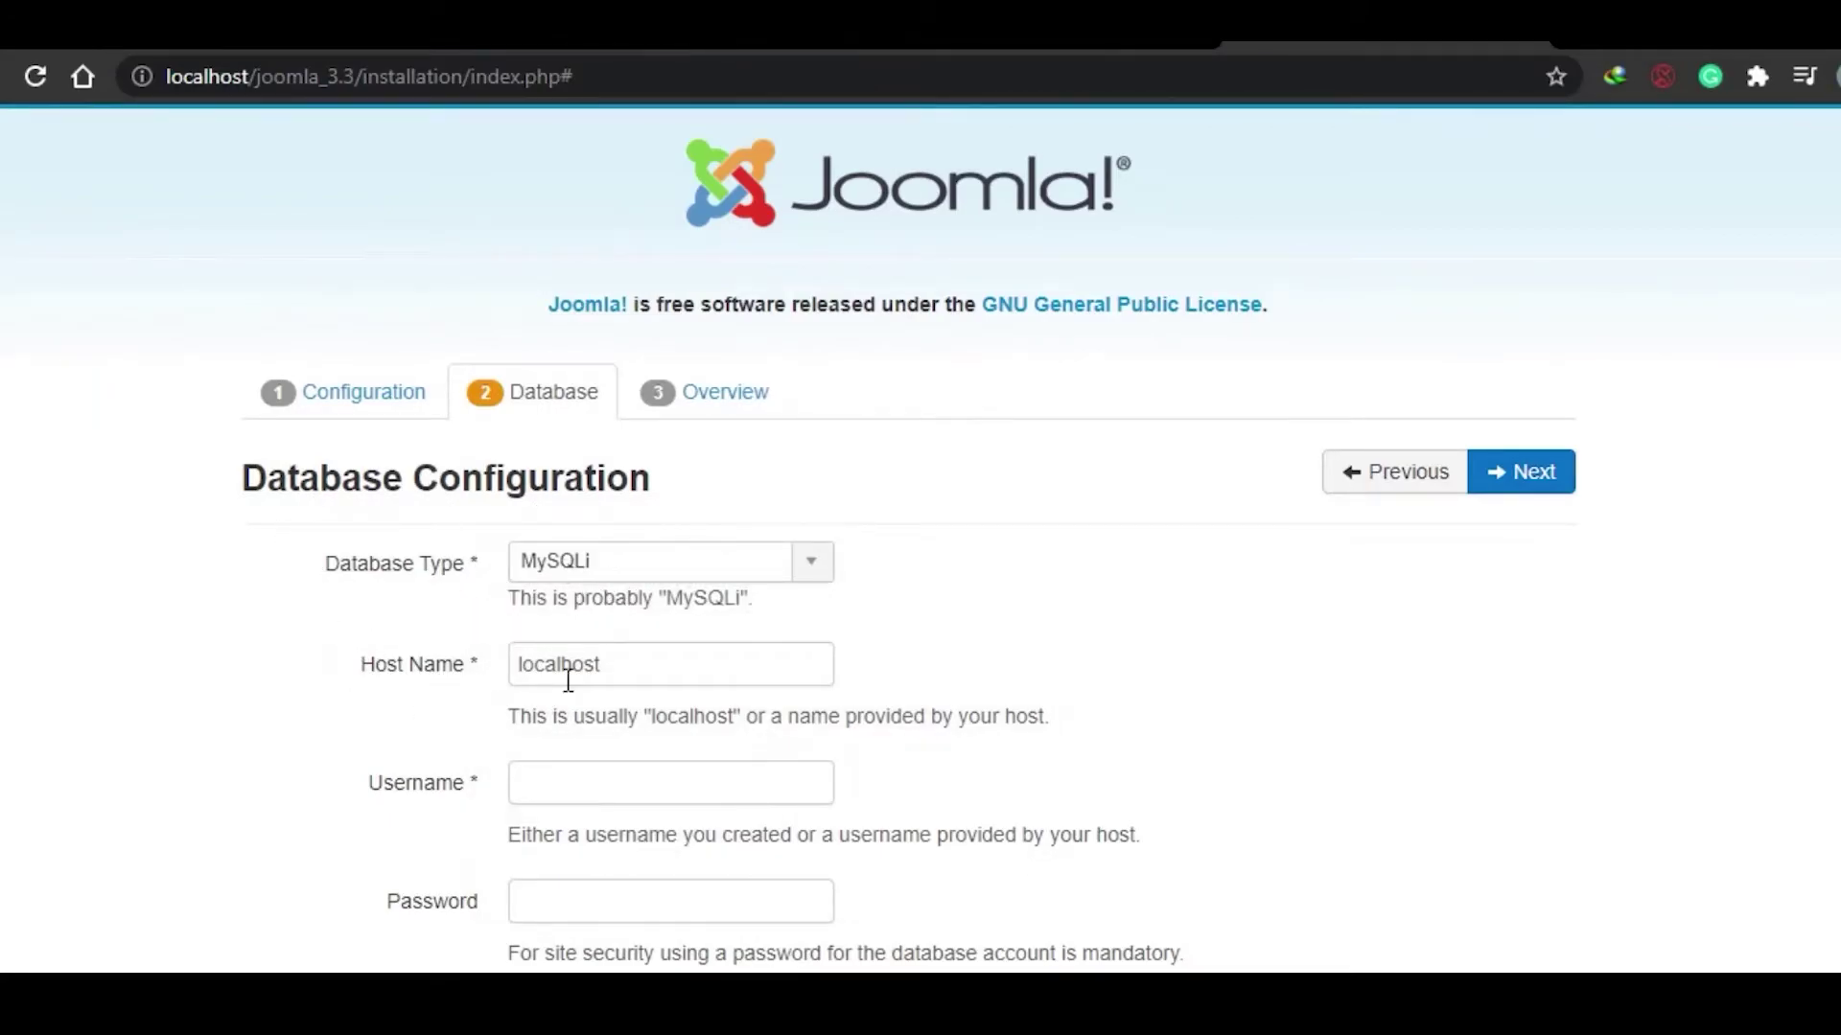
scroll(582, 655, down, 3)
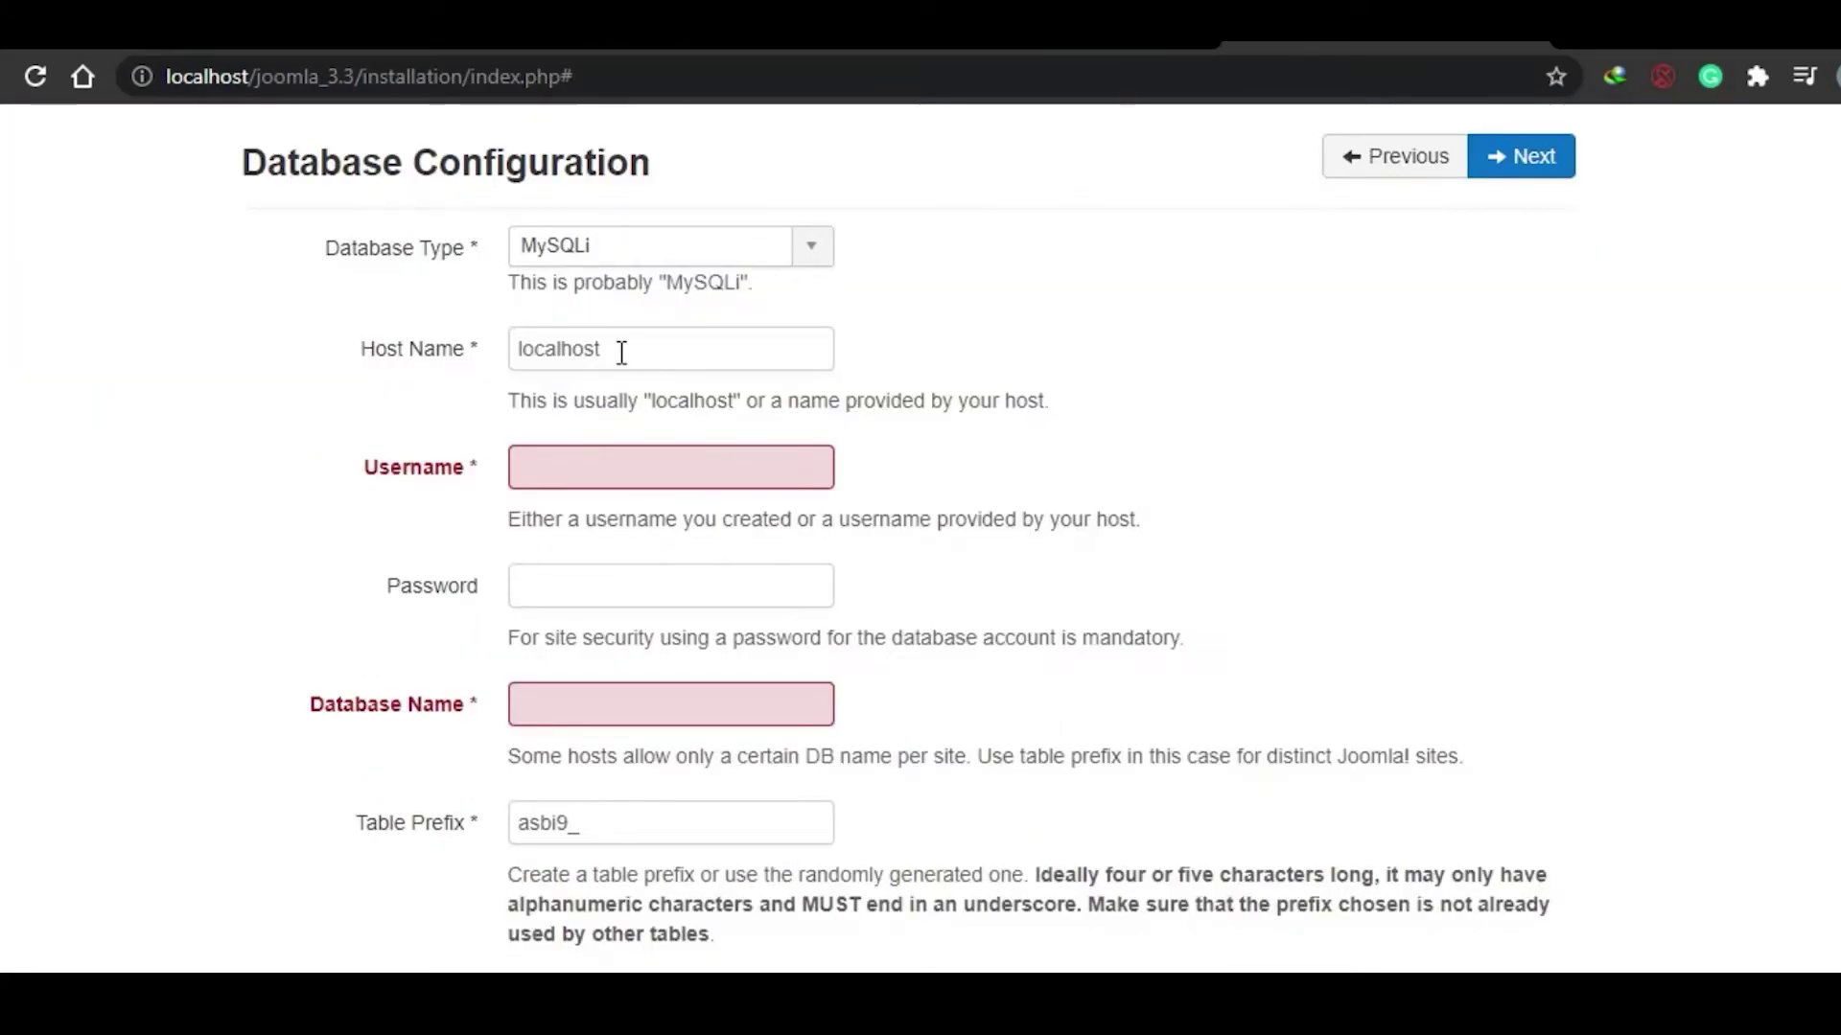
click(607, 465)
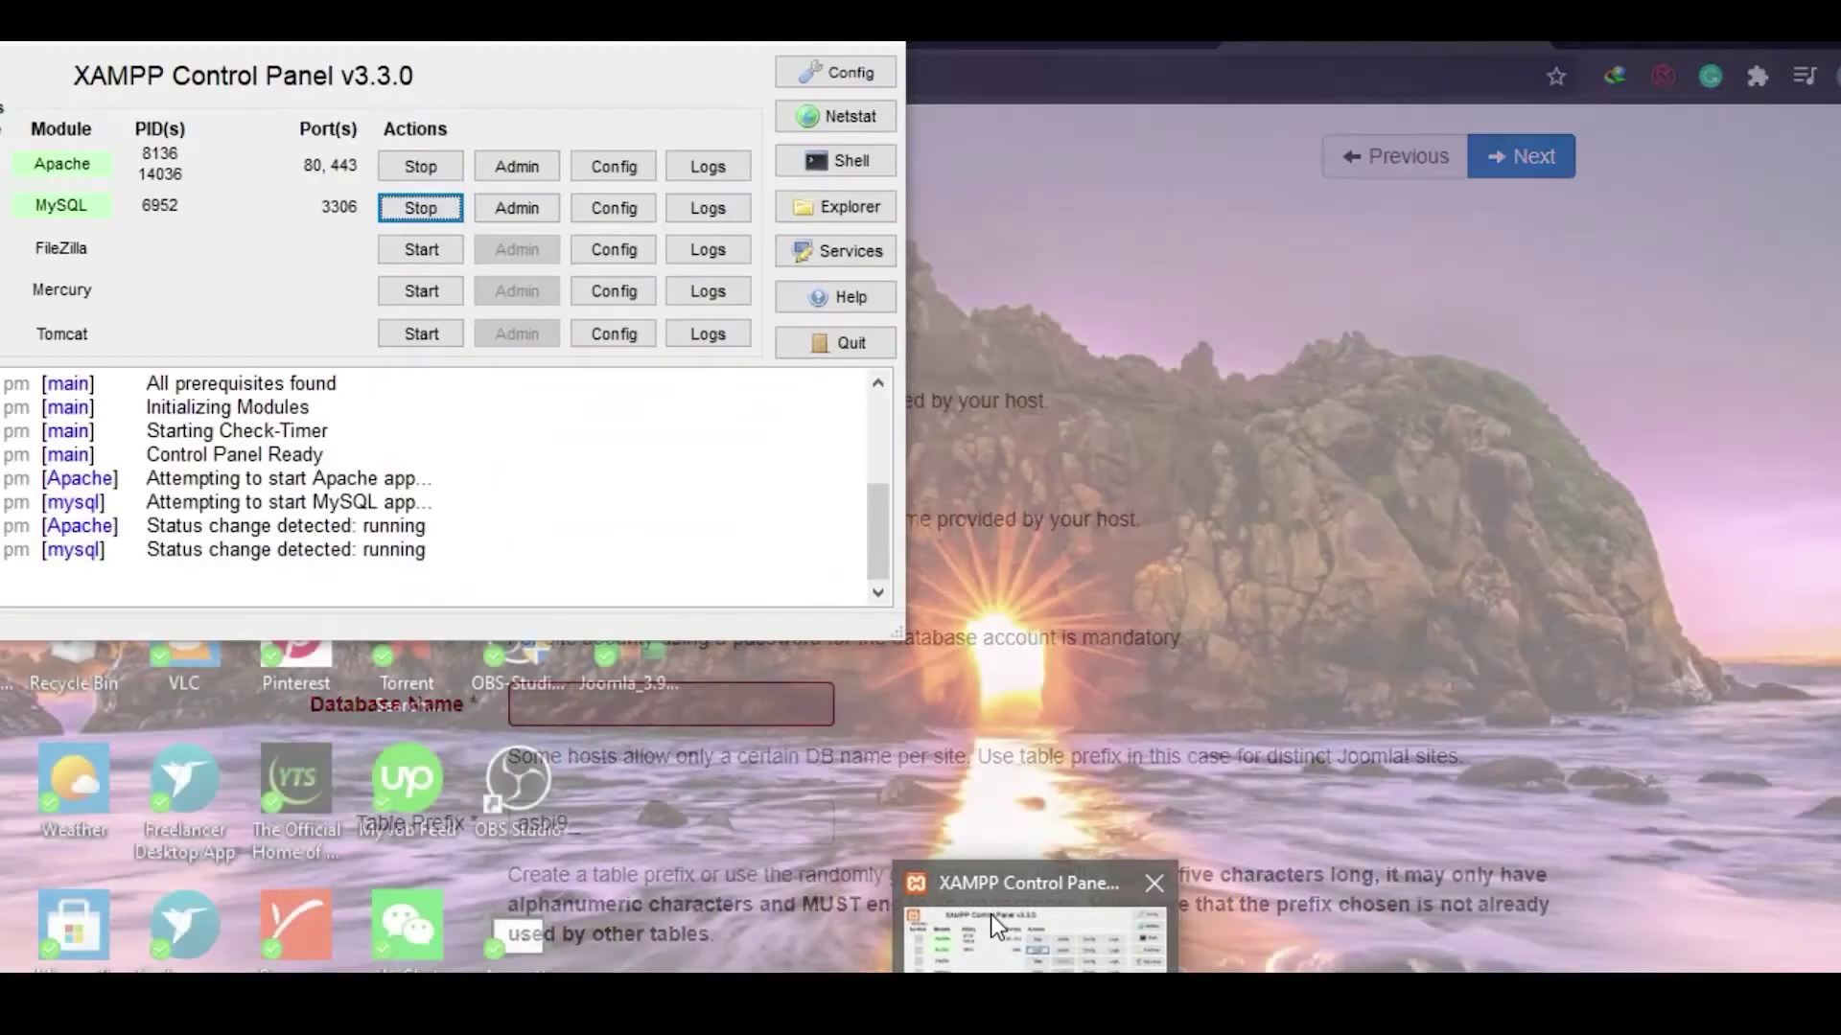
click(991, 913)
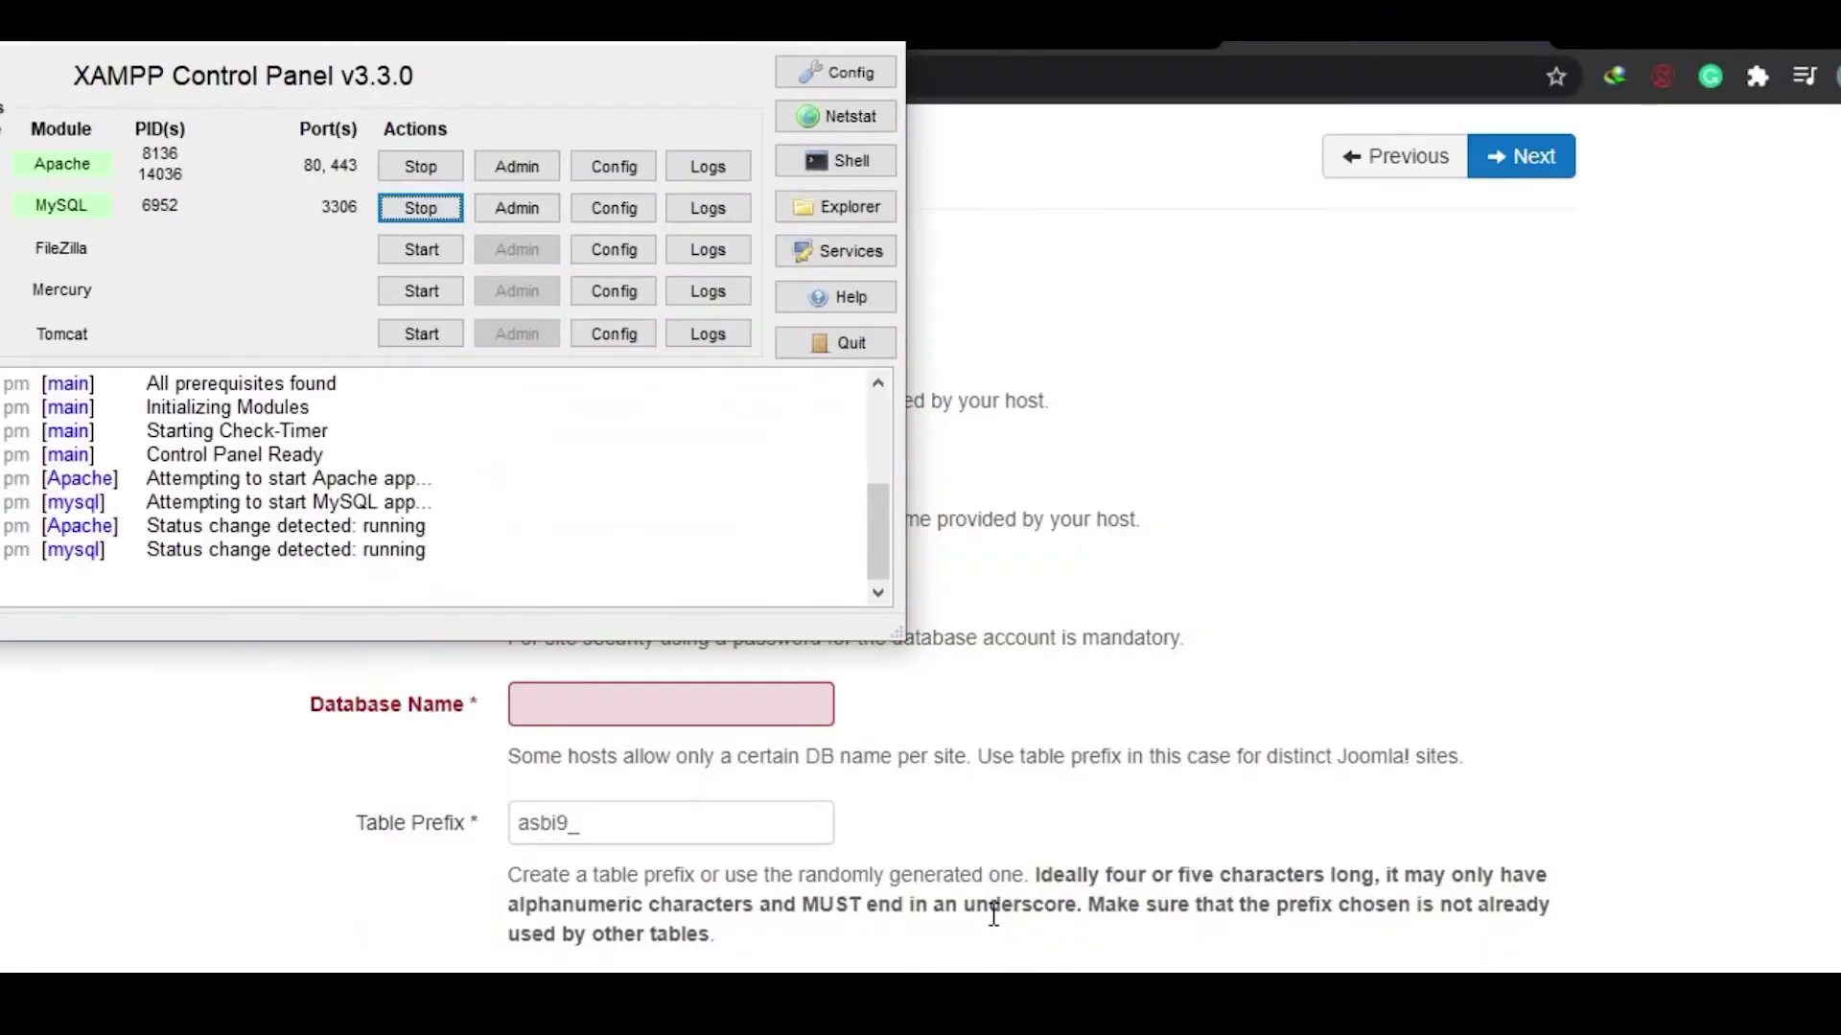
Step: Enter database username root and database name joomla.test, then continue to the Overview step
click(741, 51)
text(root)
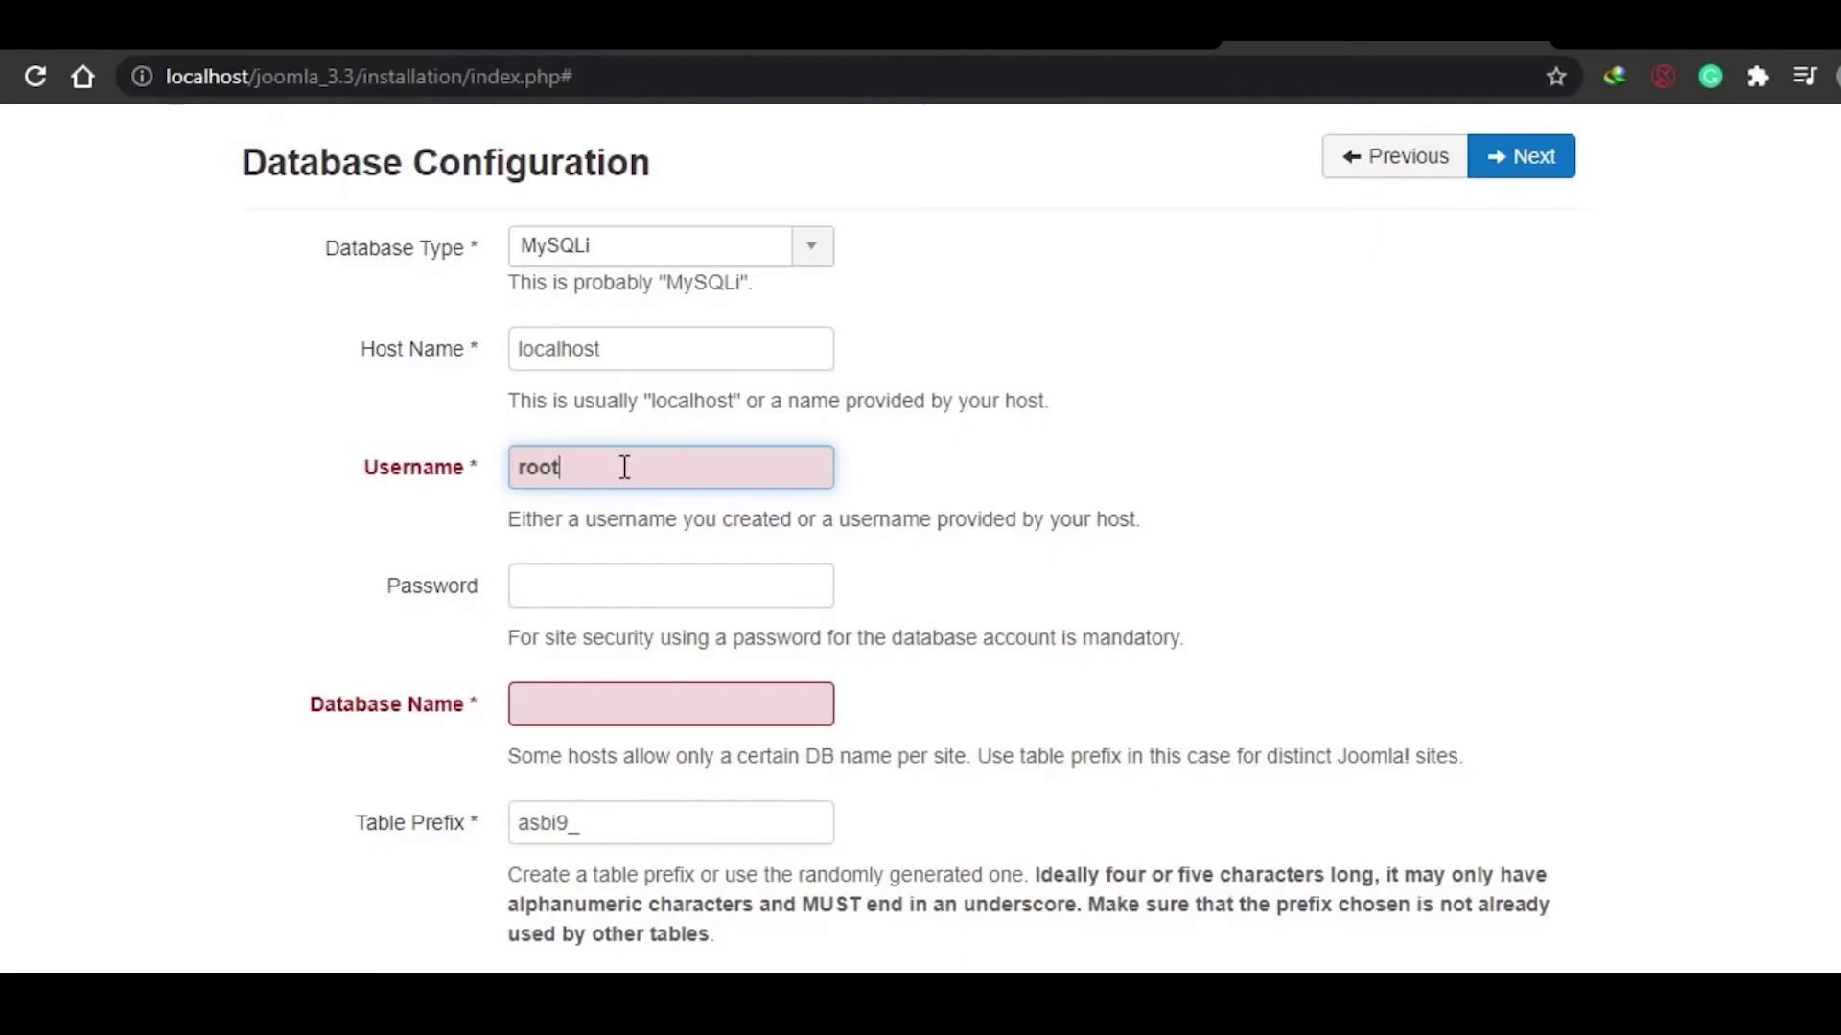
click(571, 588)
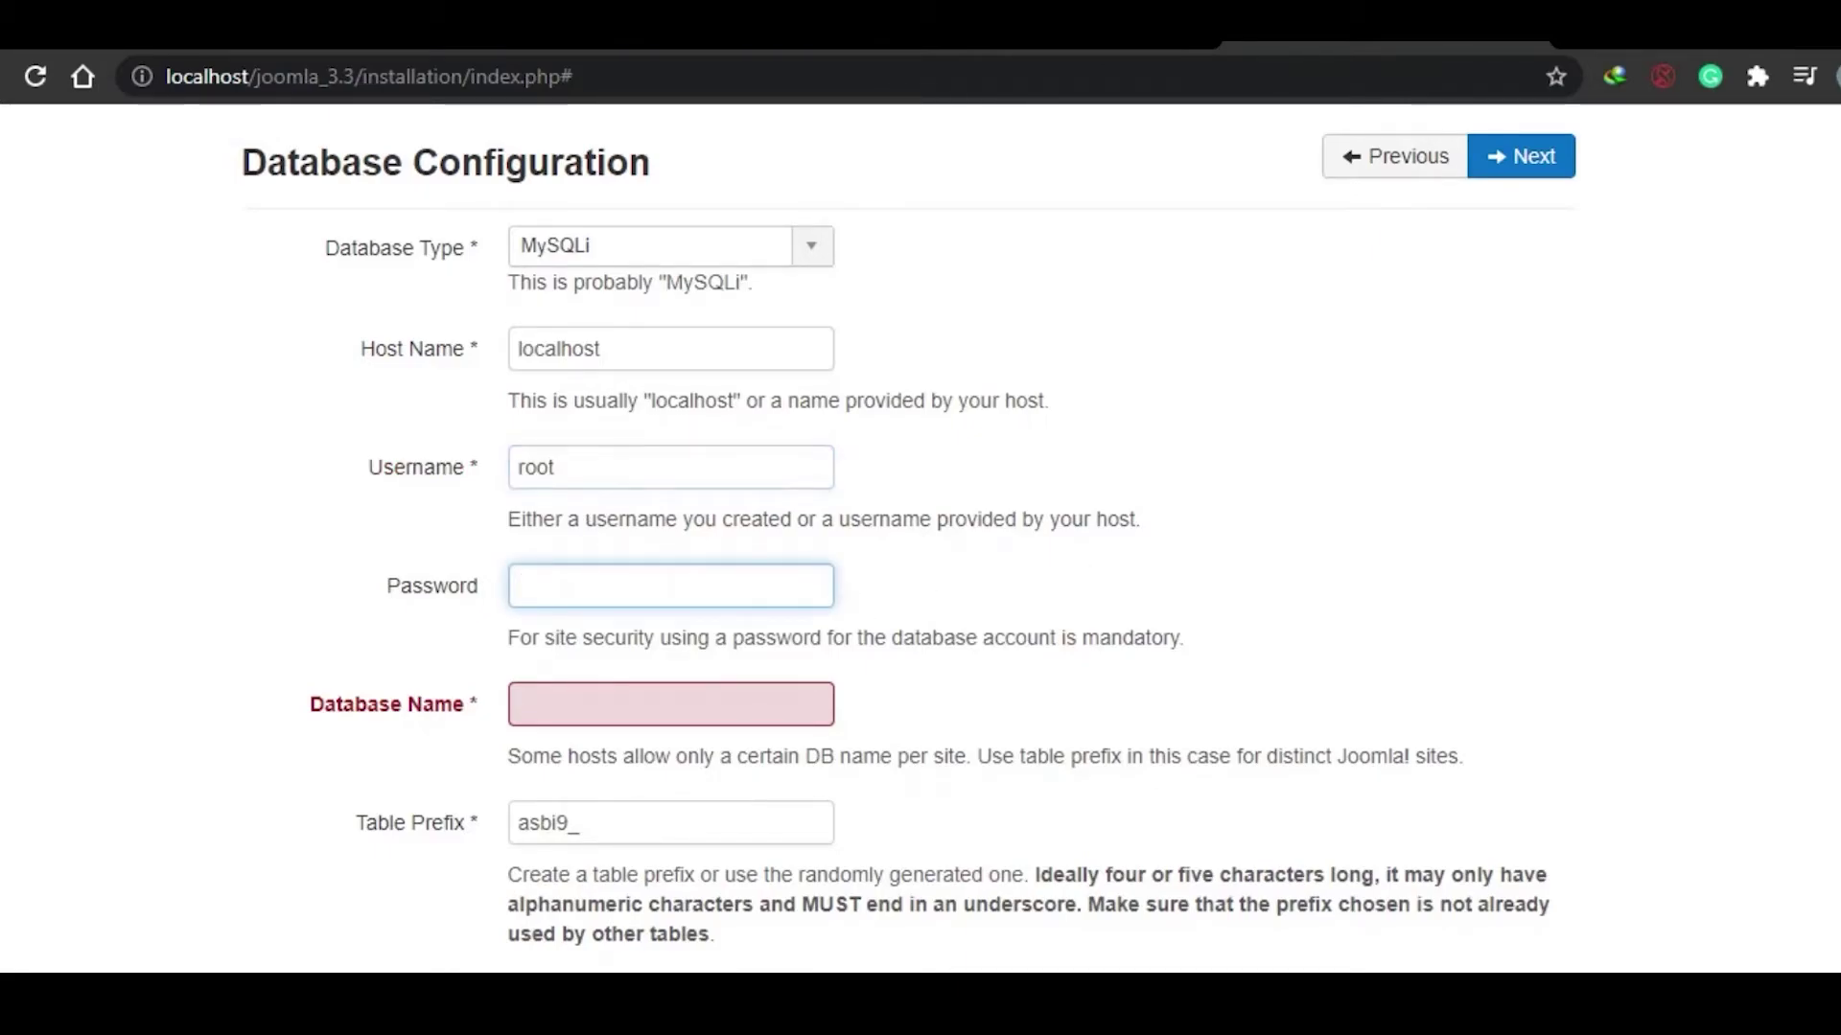
scroll(559, 292, down, 1)
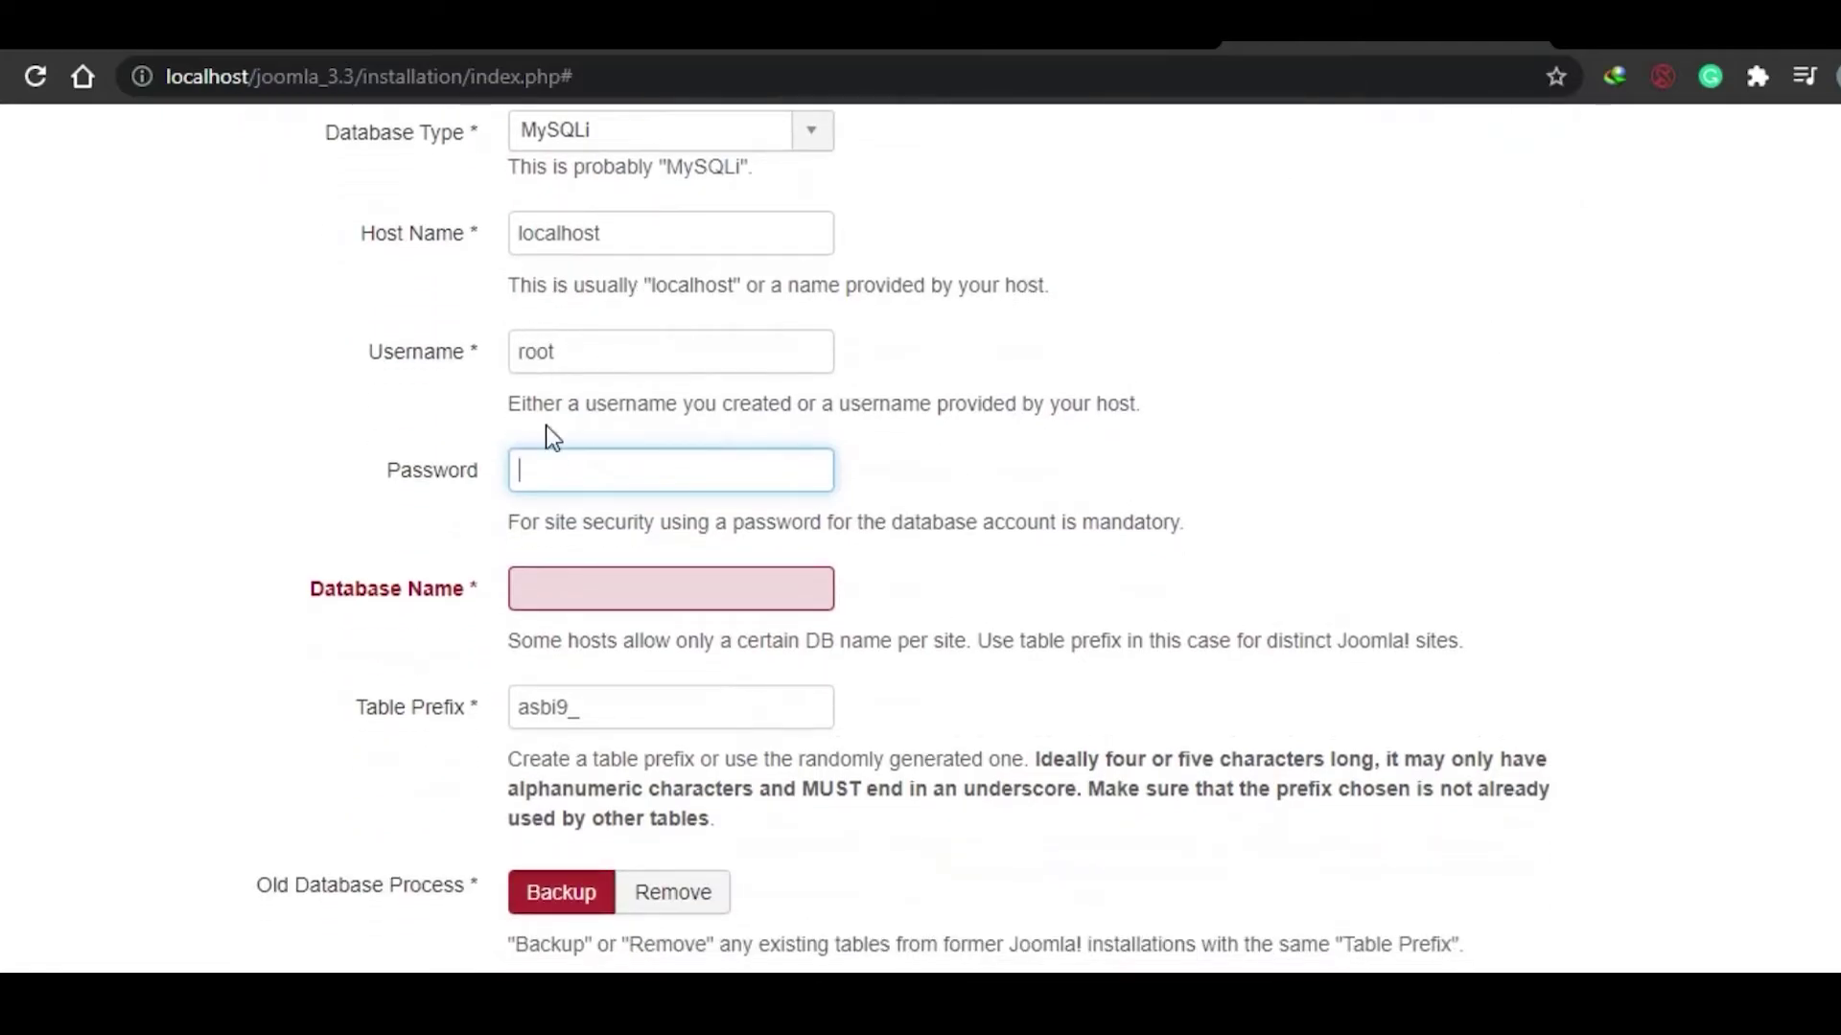
click(671, 597)
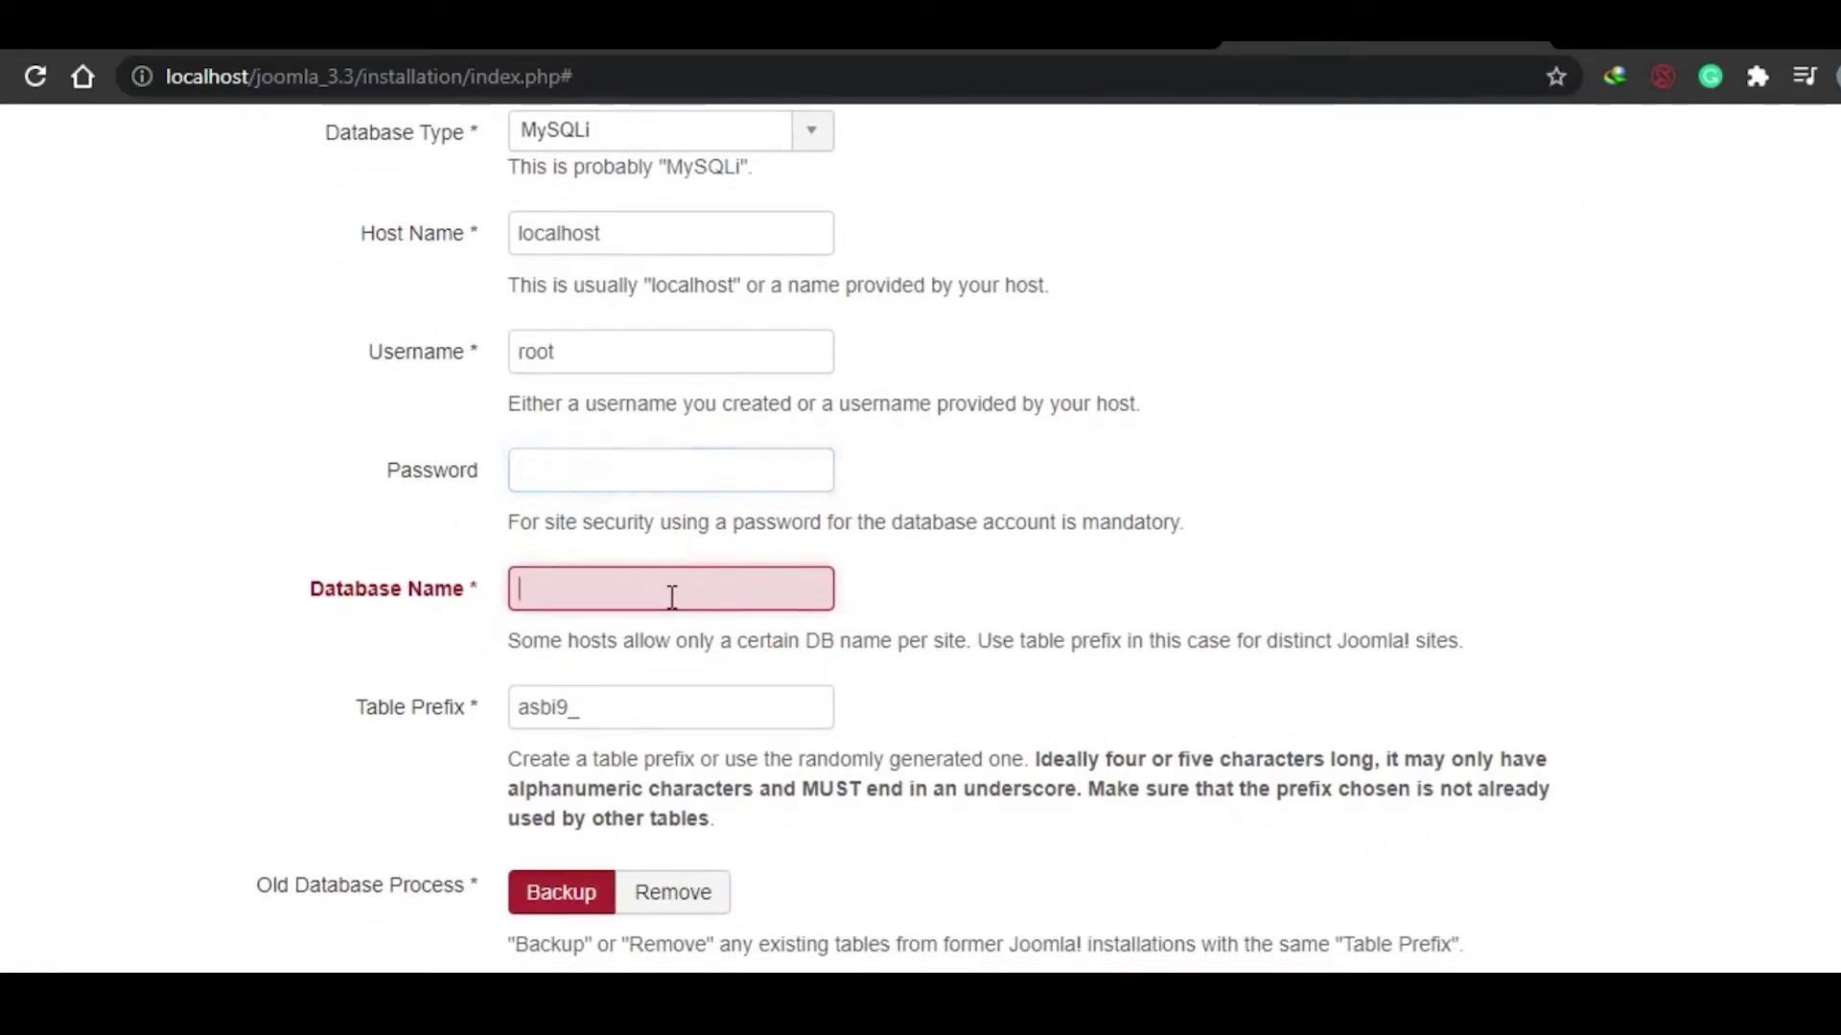
text(joomla.test)
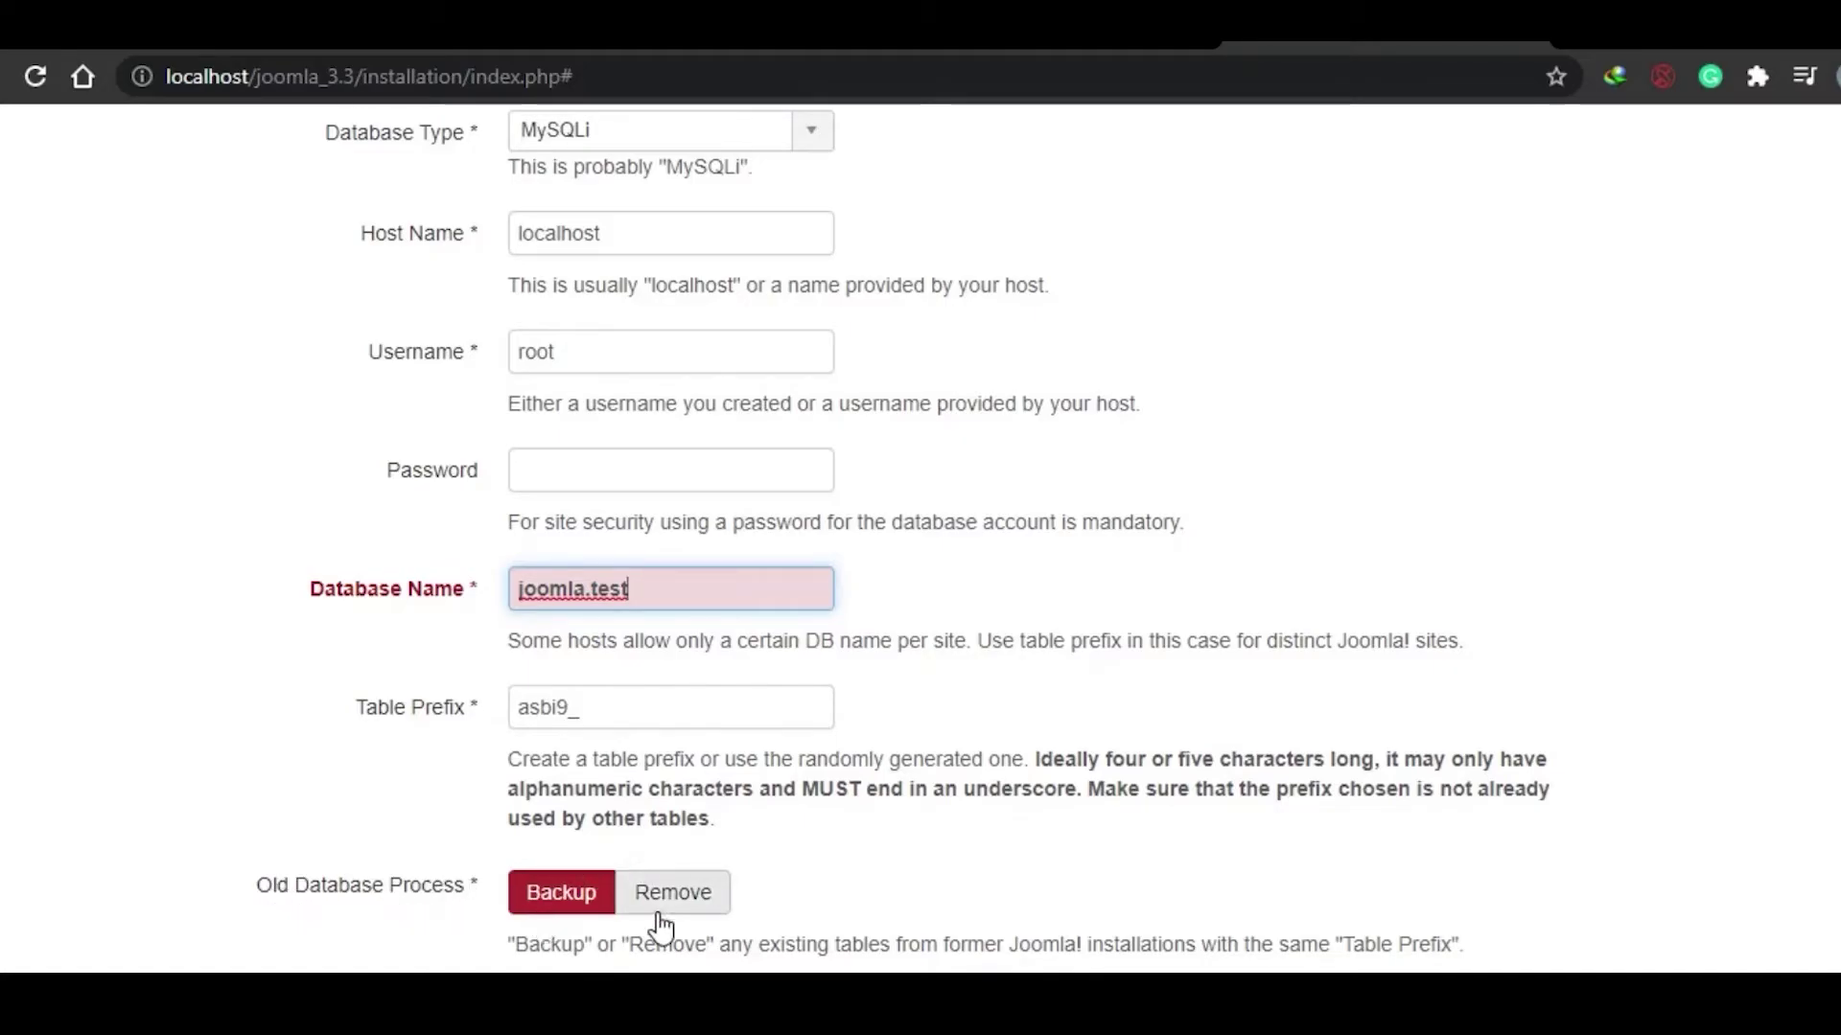
scroll(745, 848, up, 3)
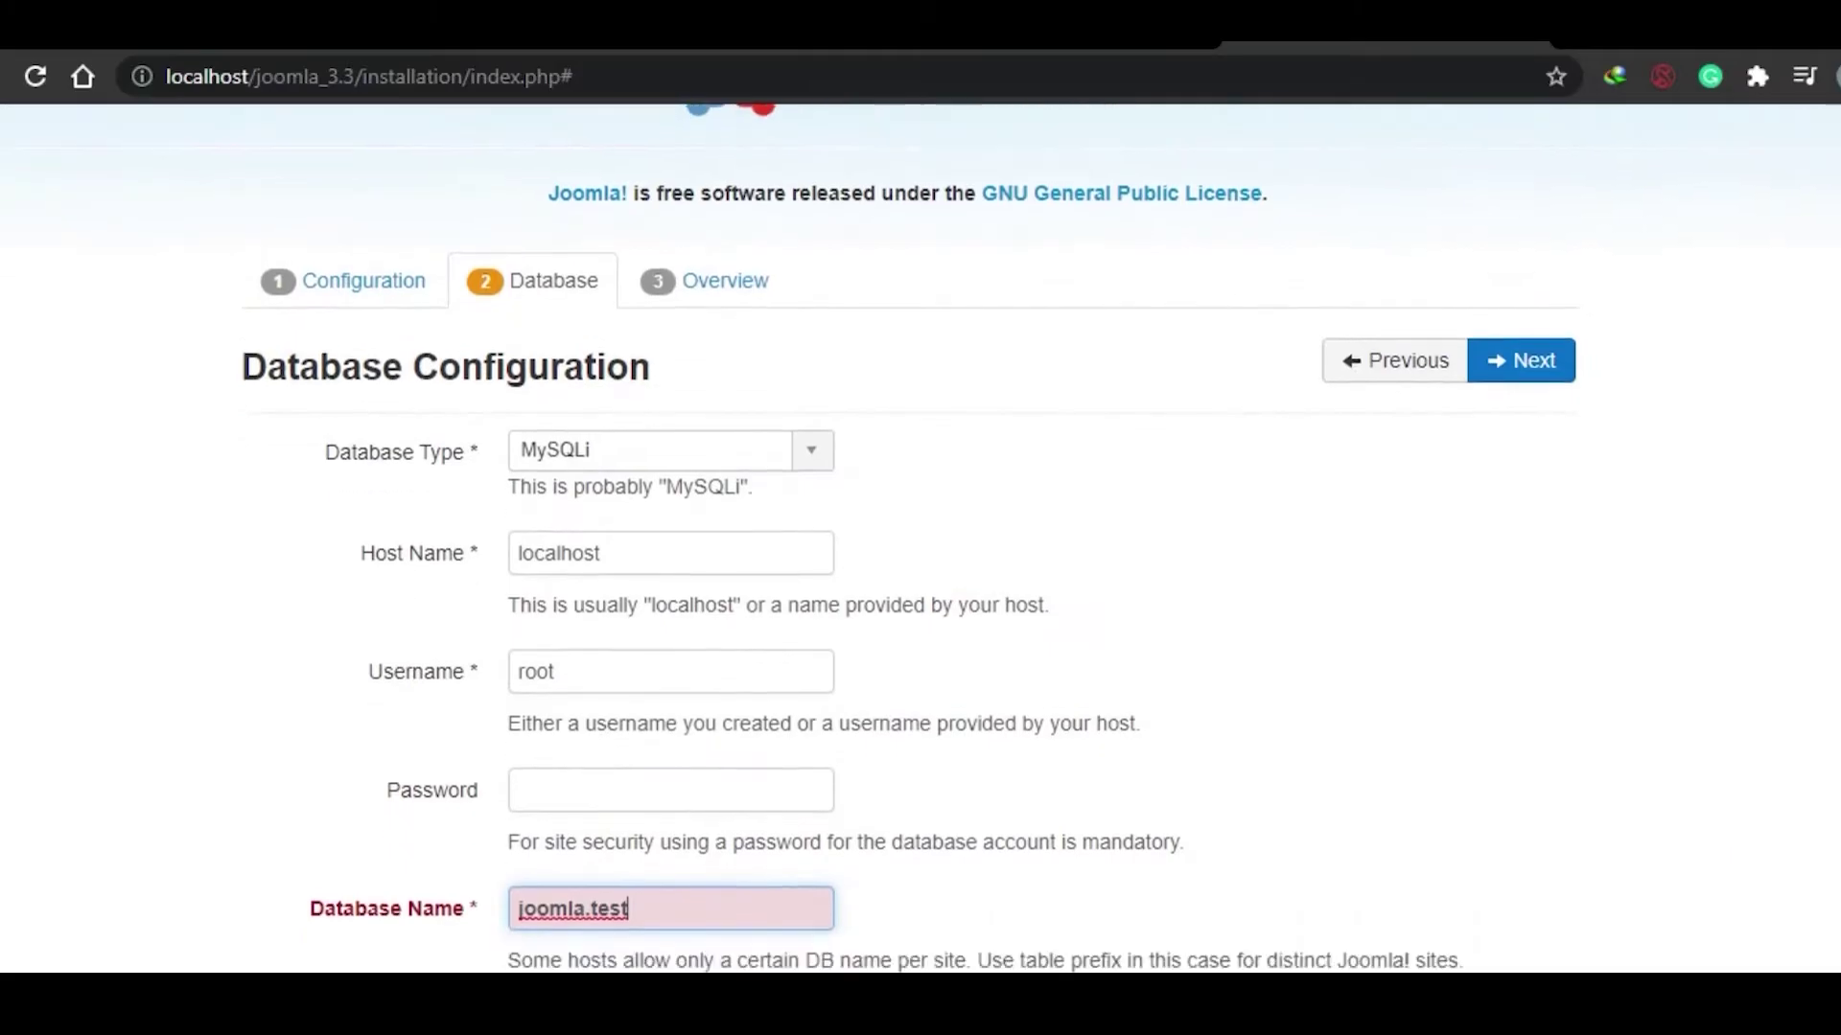
scroll(746, 847, down, 4)
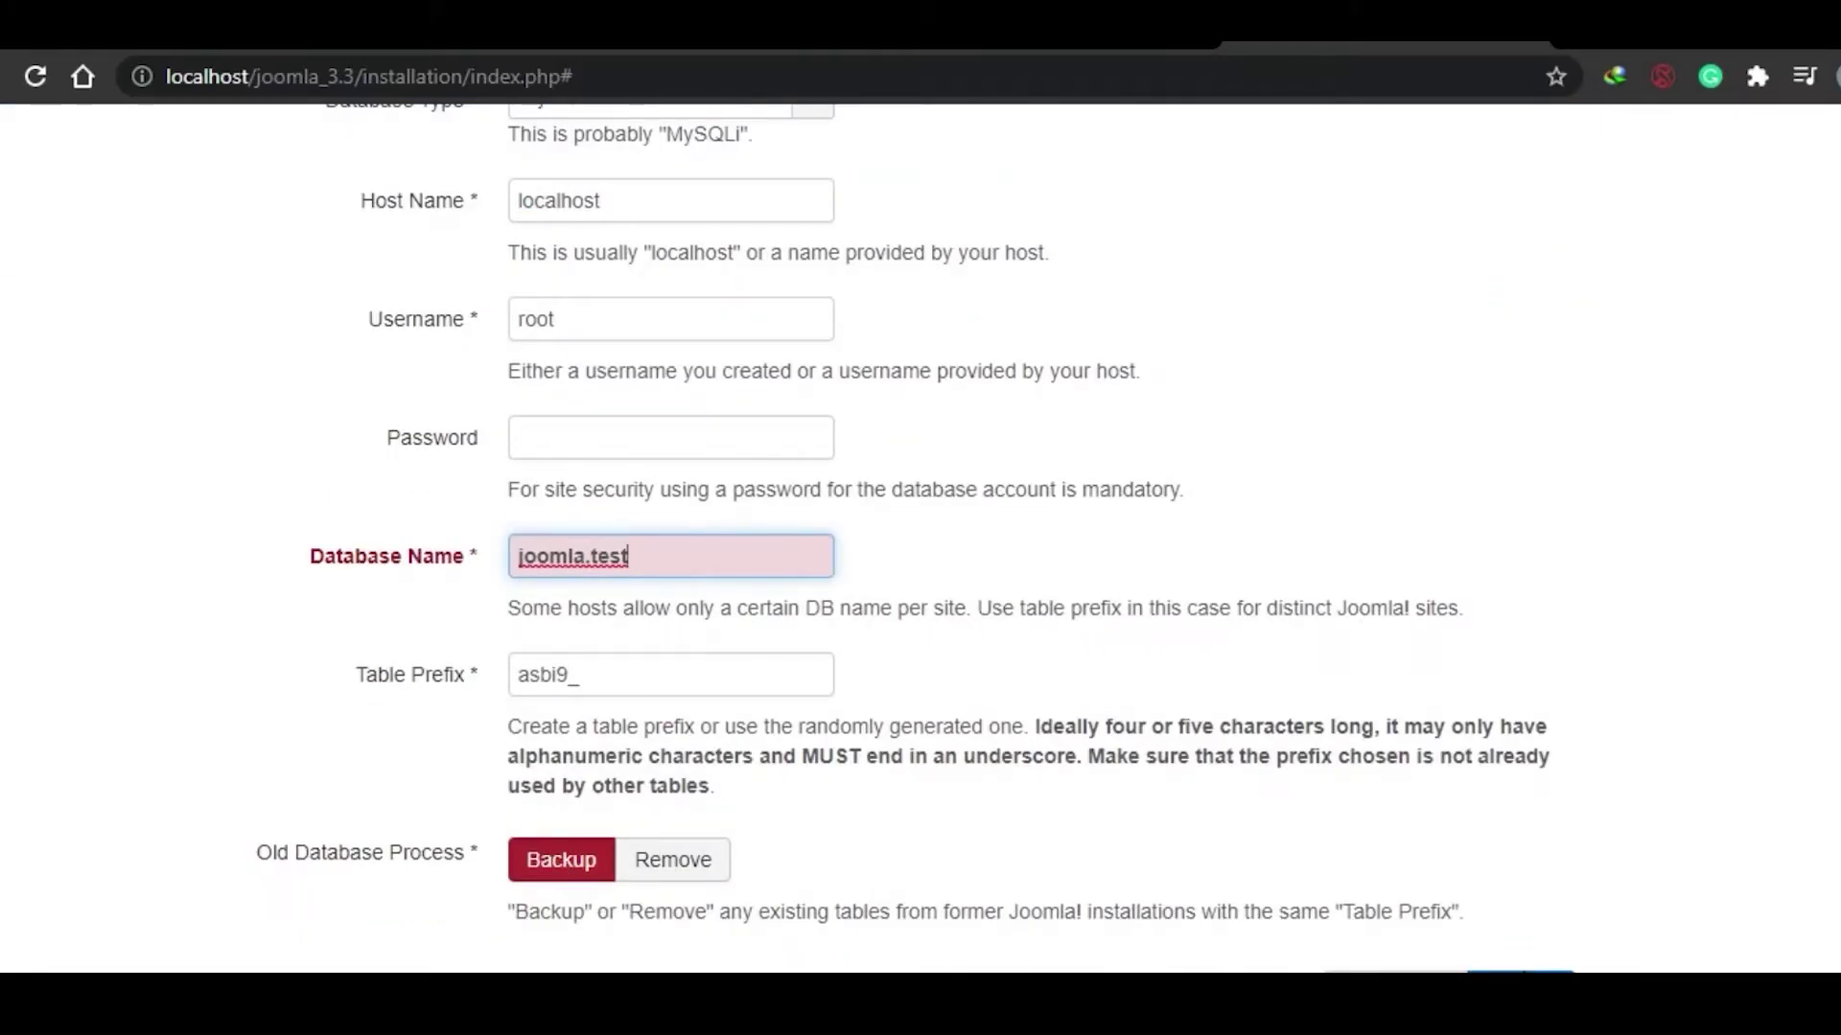
click(1525, 974)
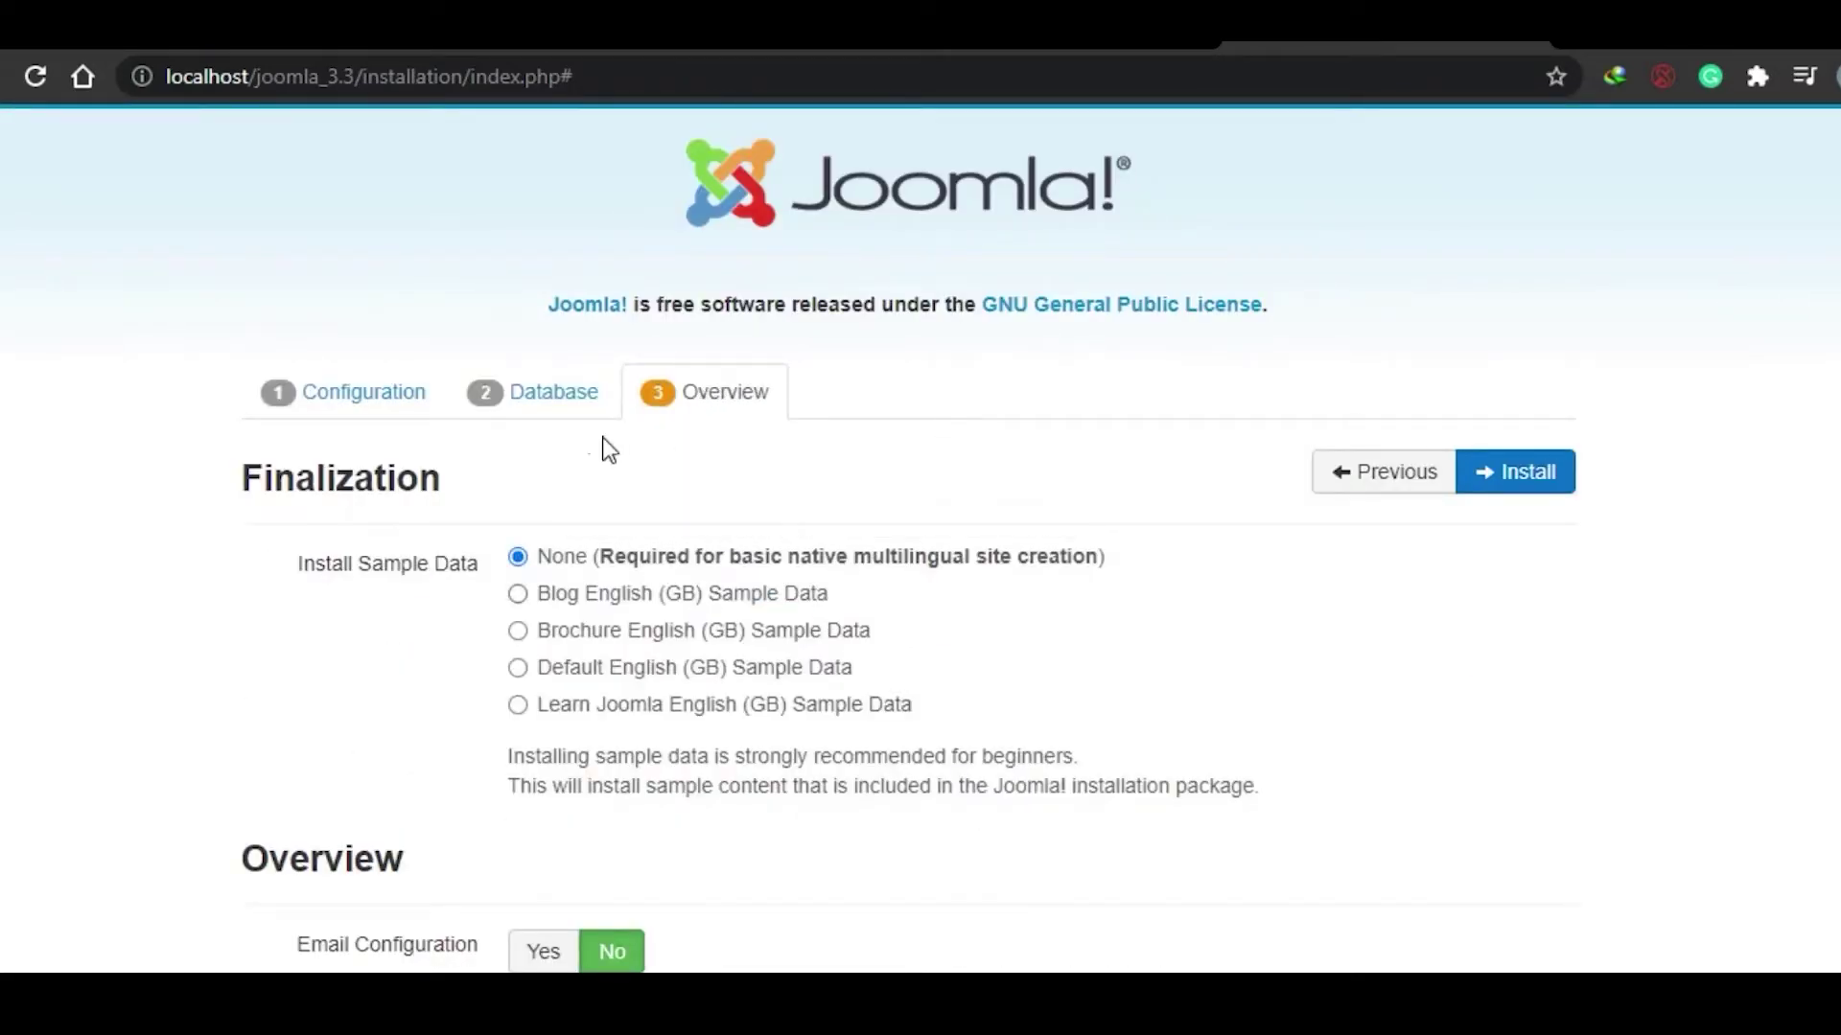
Step: Choose Default English (GB) as the sample data on the Overview step
scroll(920, 536, down, 1)
scroll(920, 536, down, 4)
scroll(920, 536, up, 4)
scroll(920, 536, down, 2)
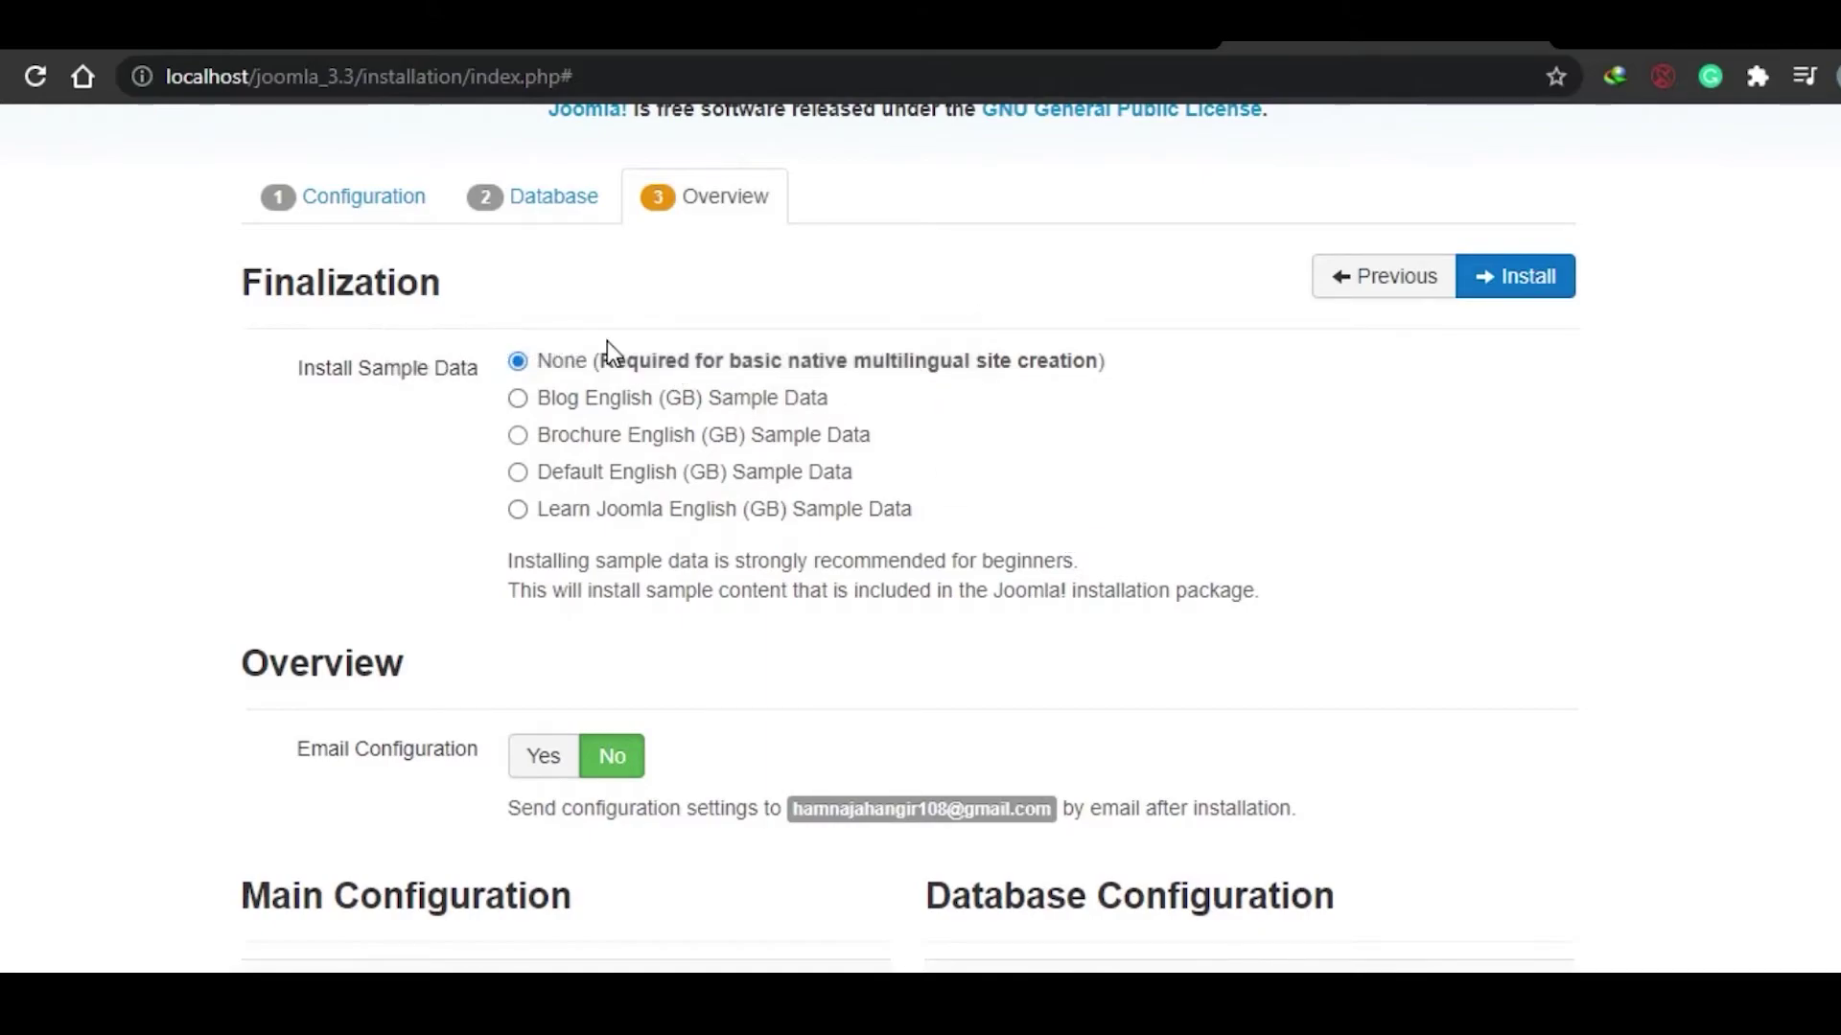
click(519, 474)
Step: Confirm every Pre-Installation Check item shows Yes
scroll(1026, 444, down, 5)
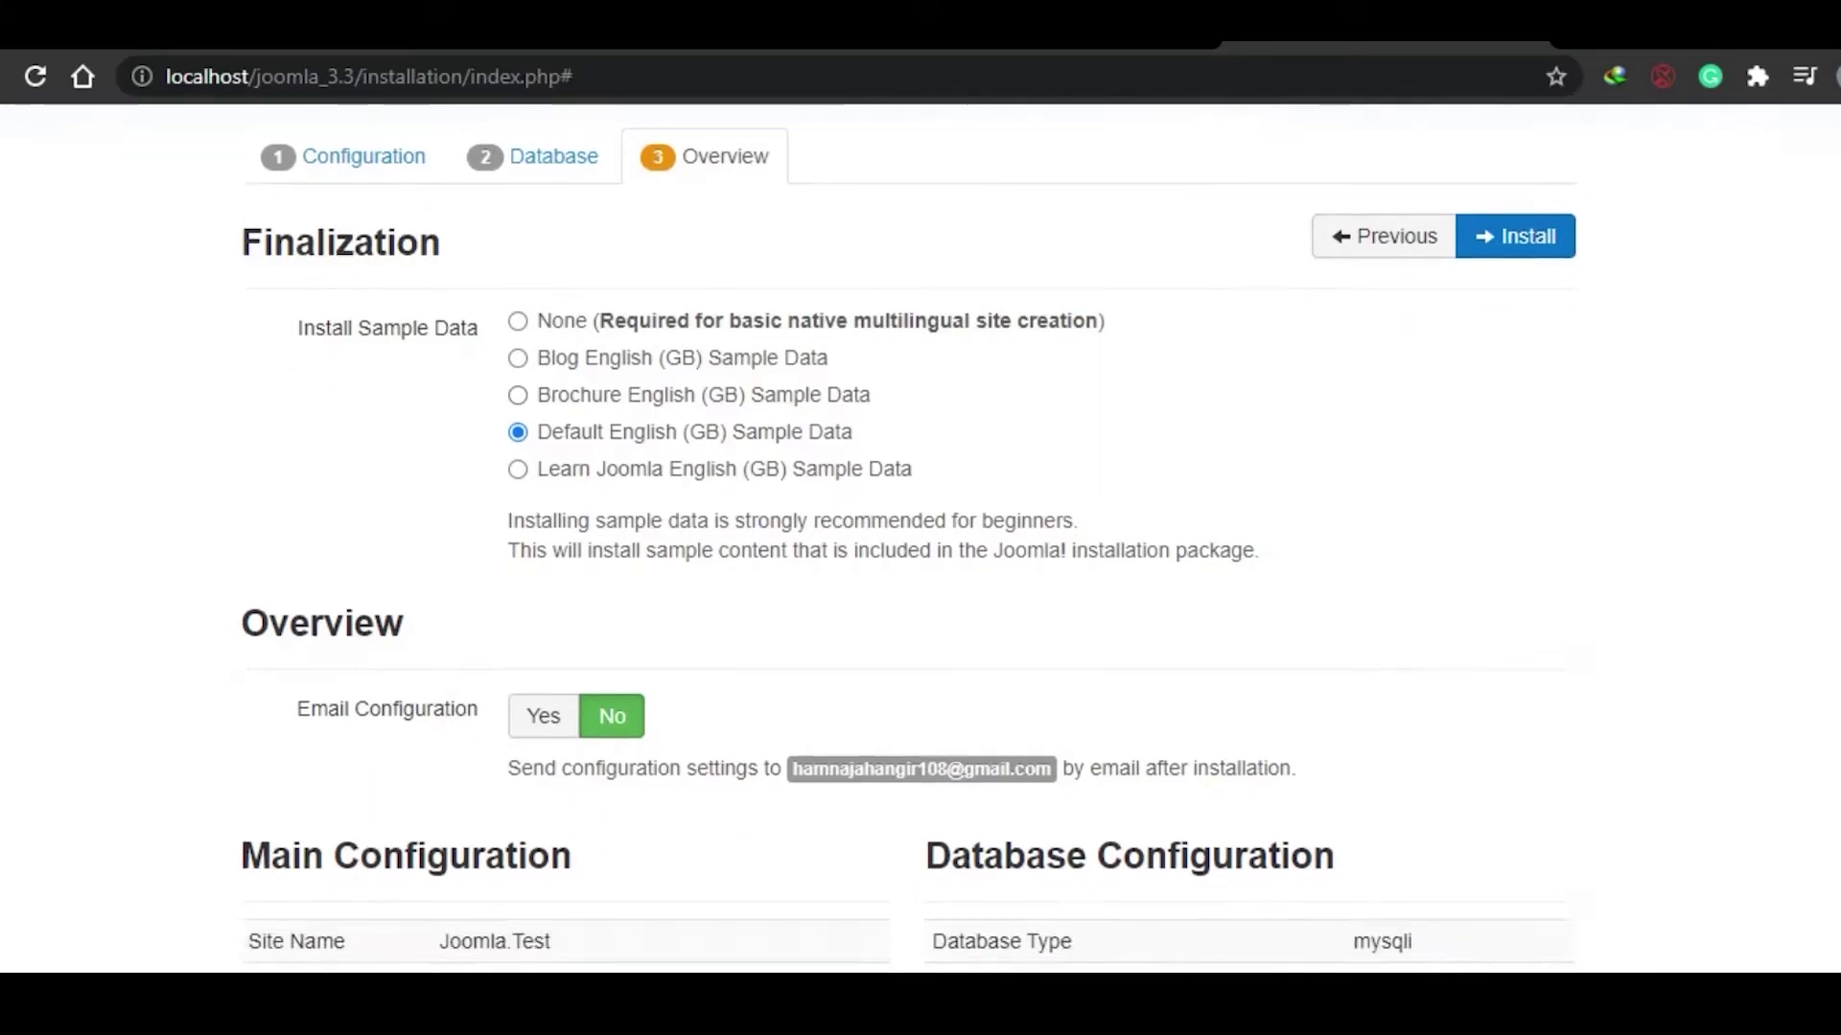
scroll(922, 536, down, 4)
scroll(920, 536, up, 9)
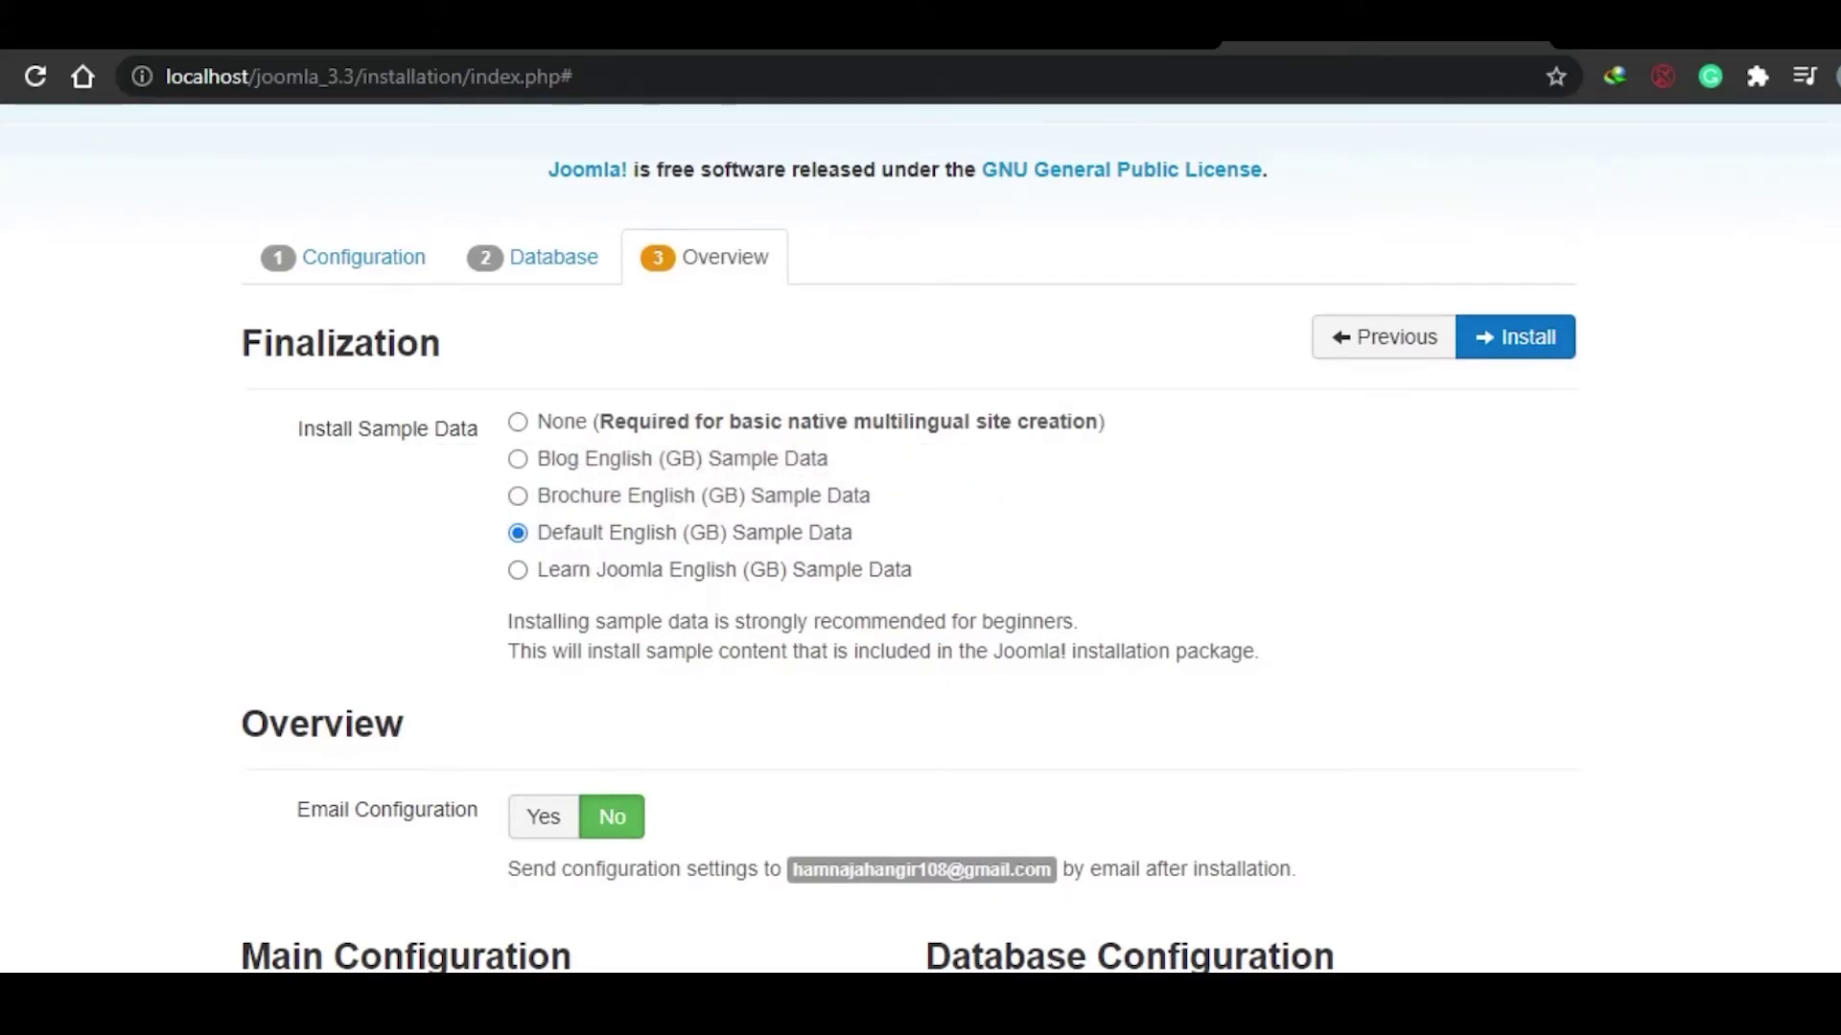
scroll(864, 549, down, 4)
scroll(873, 537, down, 6)
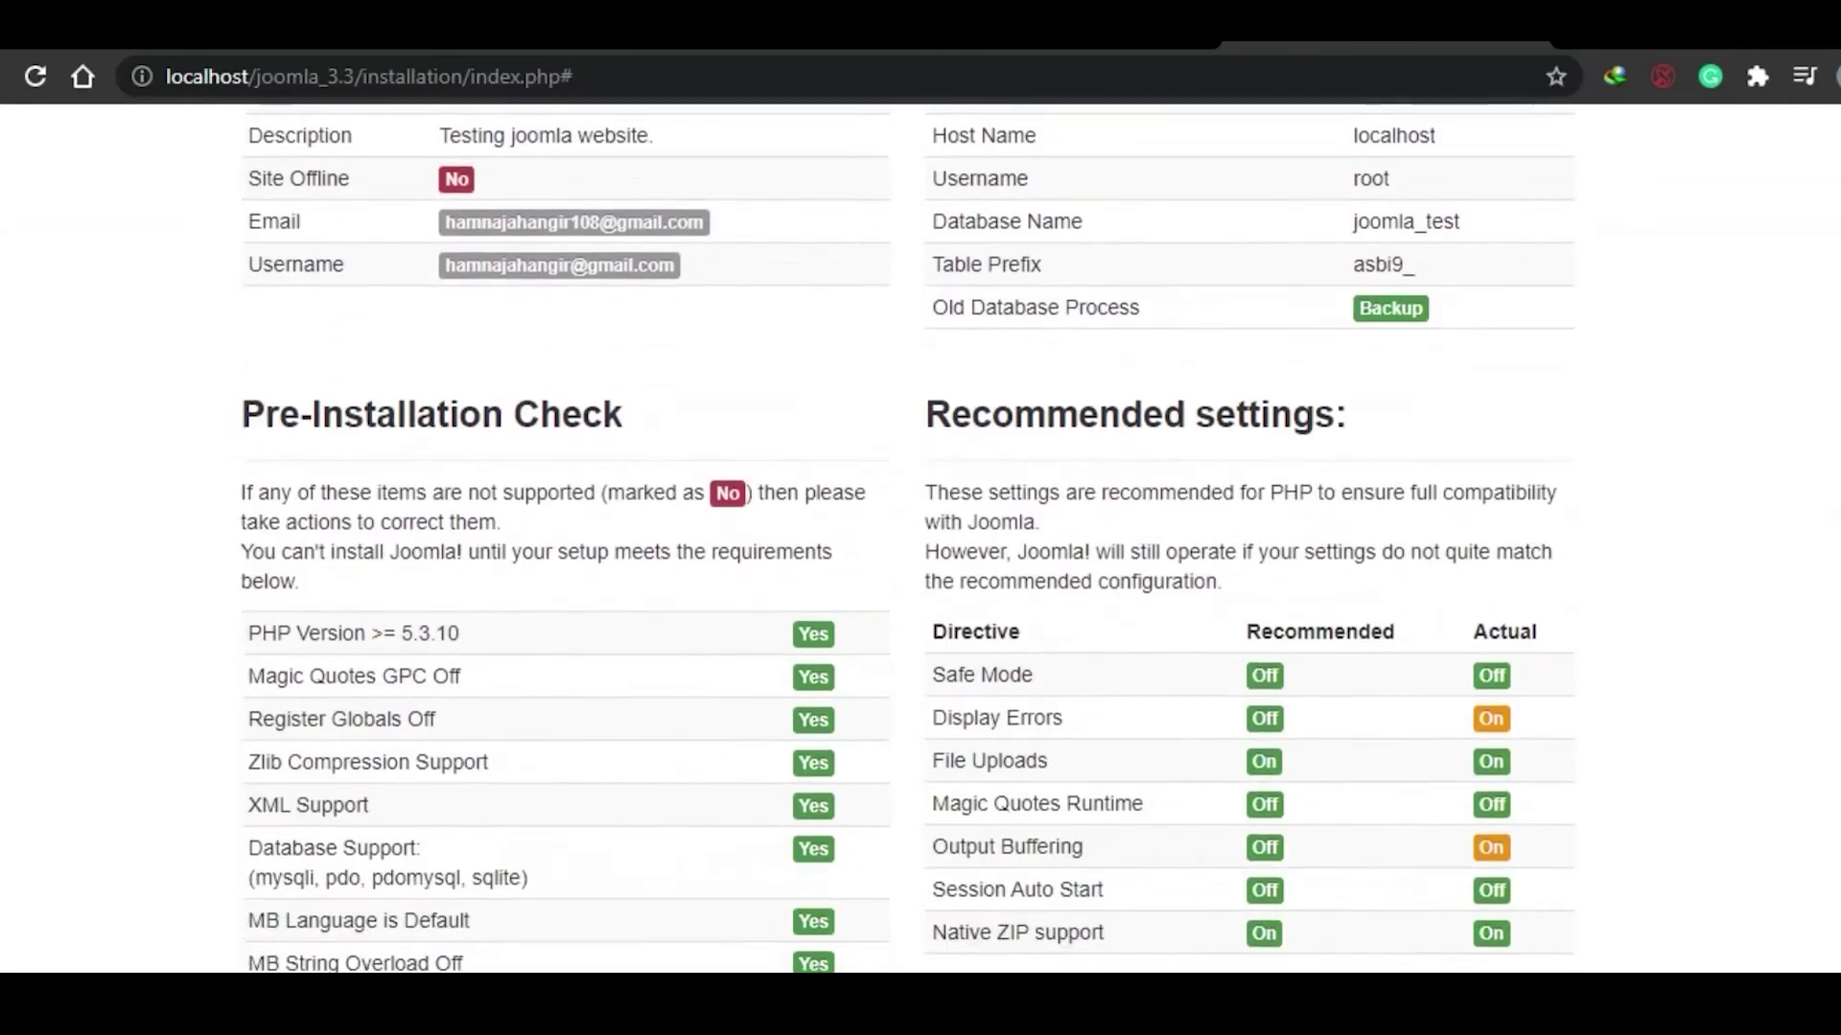
scroll(872, 536, down, 1)
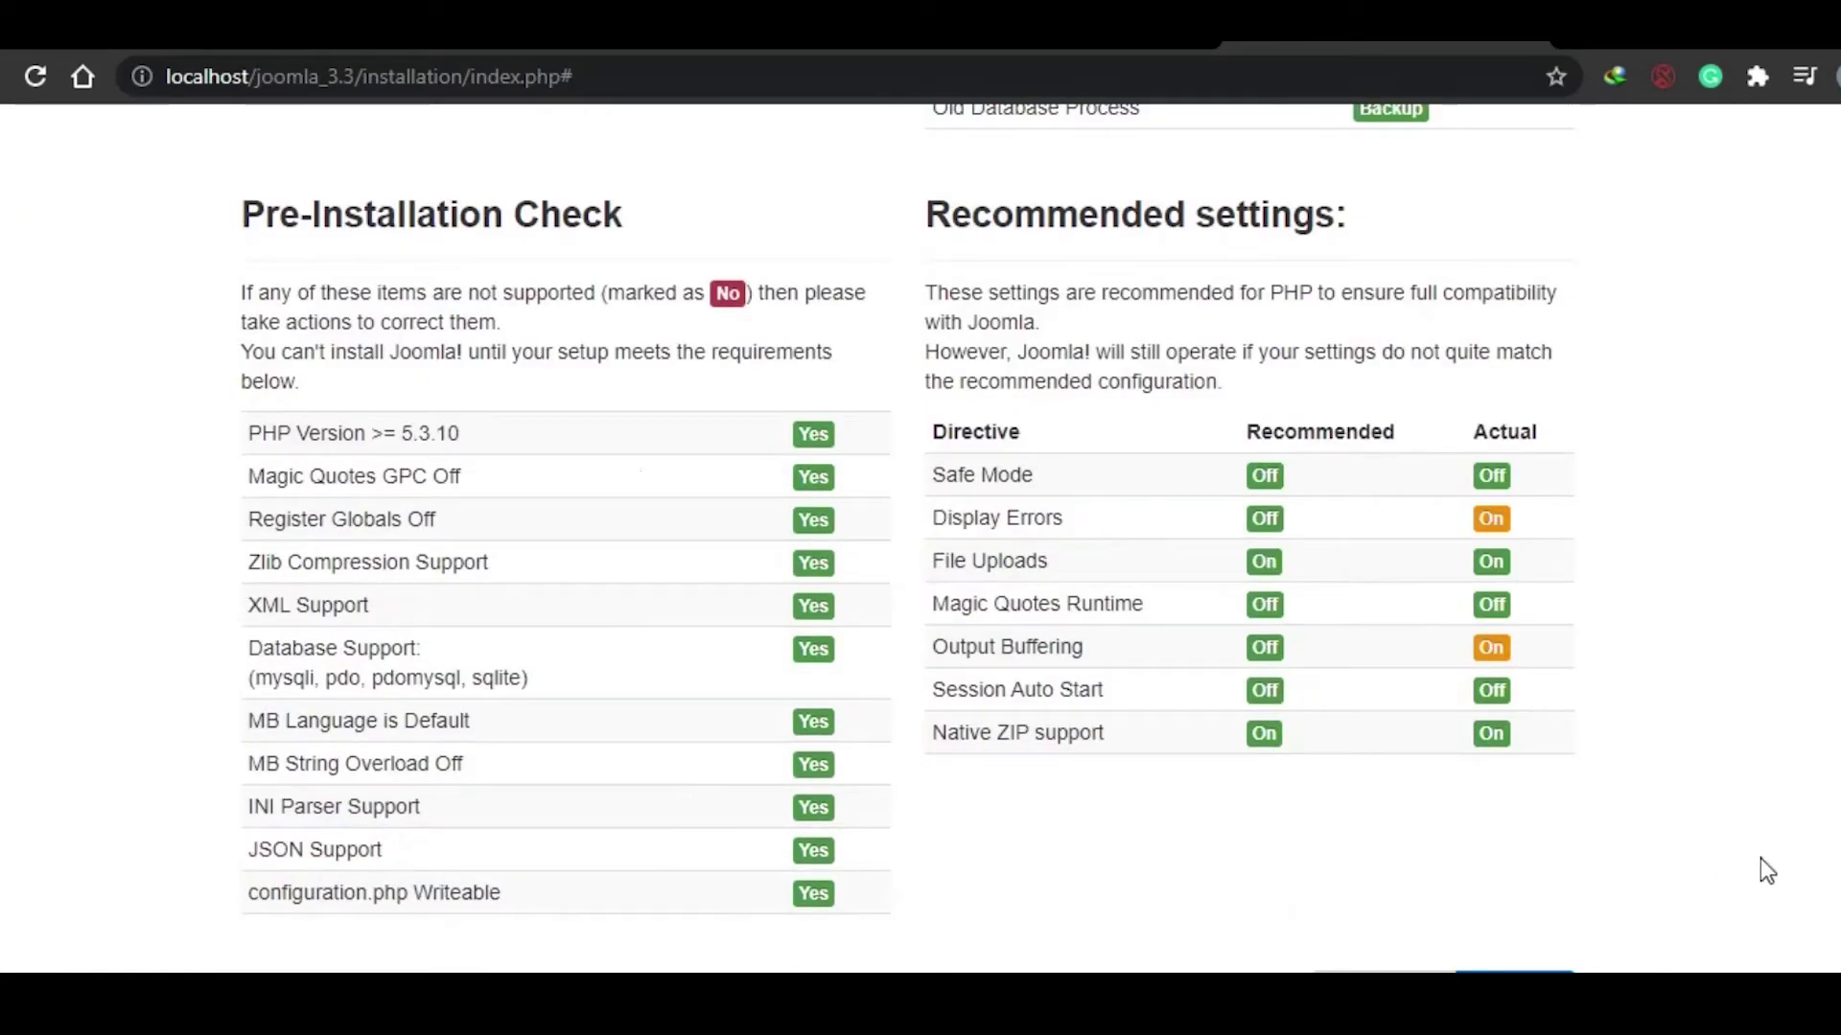
scroll(873, 536, up, 13)
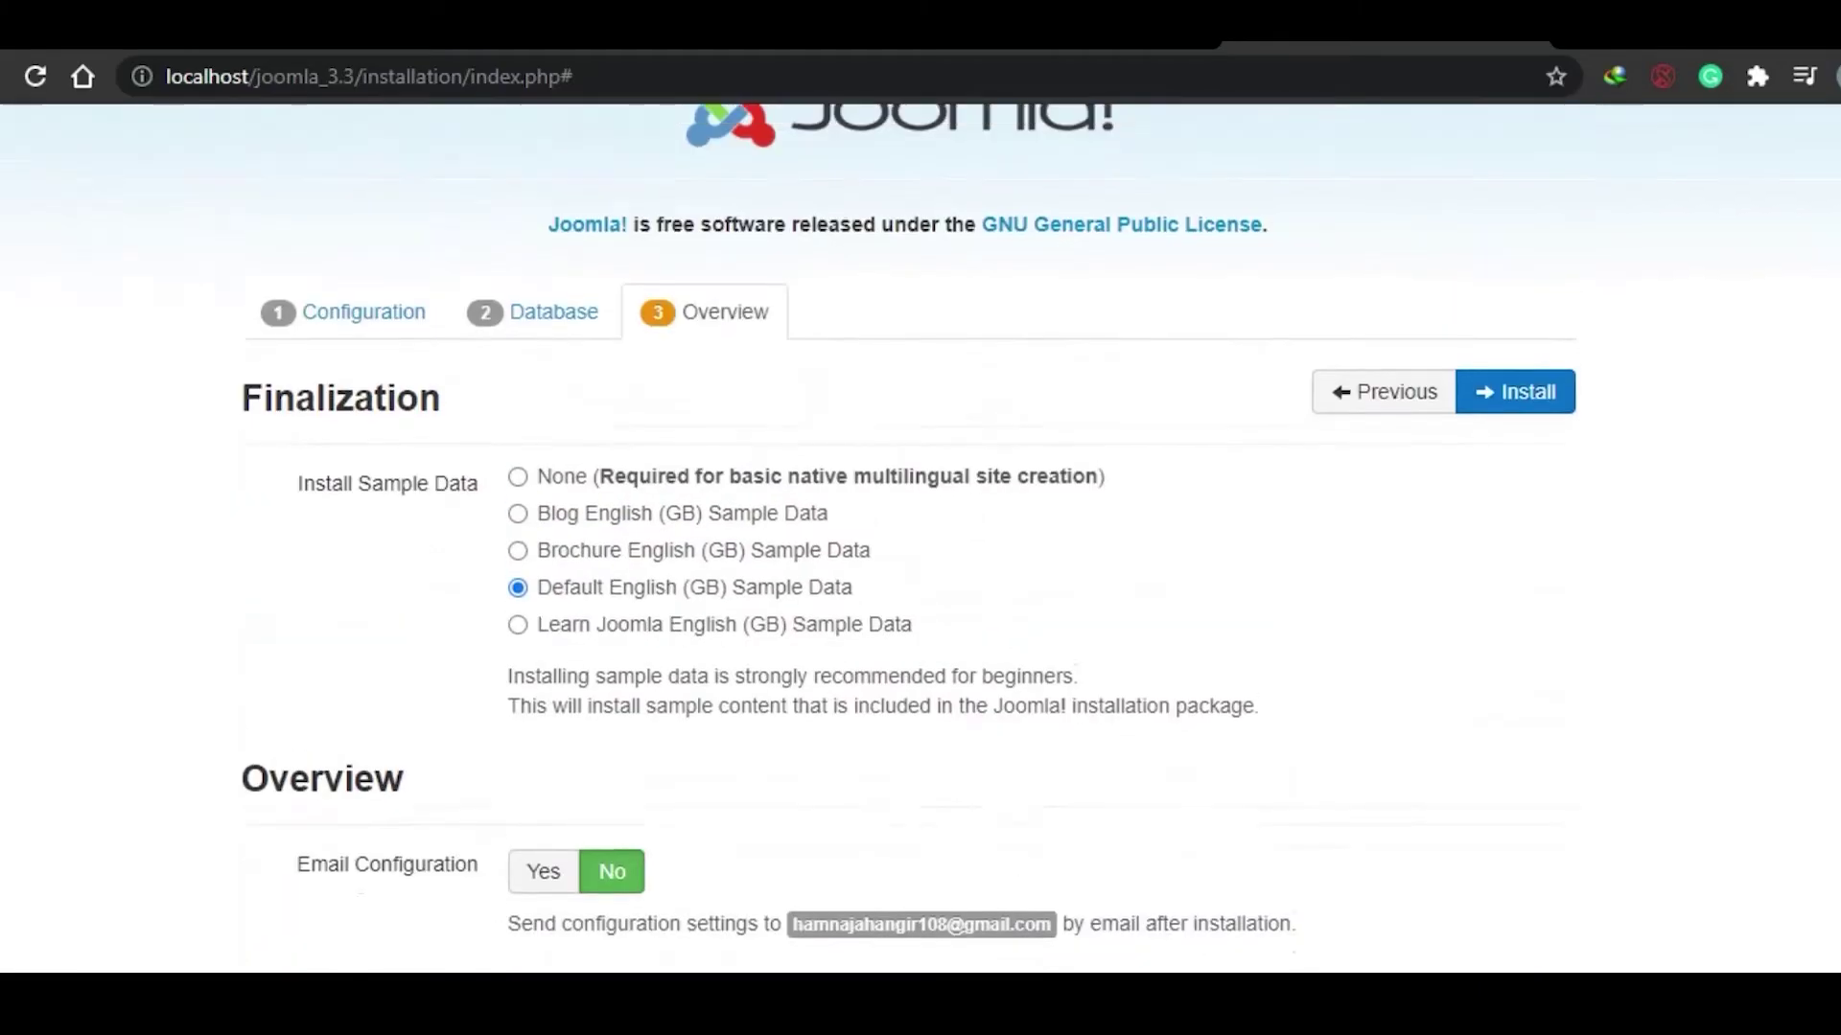
scroll(873, 537, down, 11)
scroll(1799, 879, down, 2)
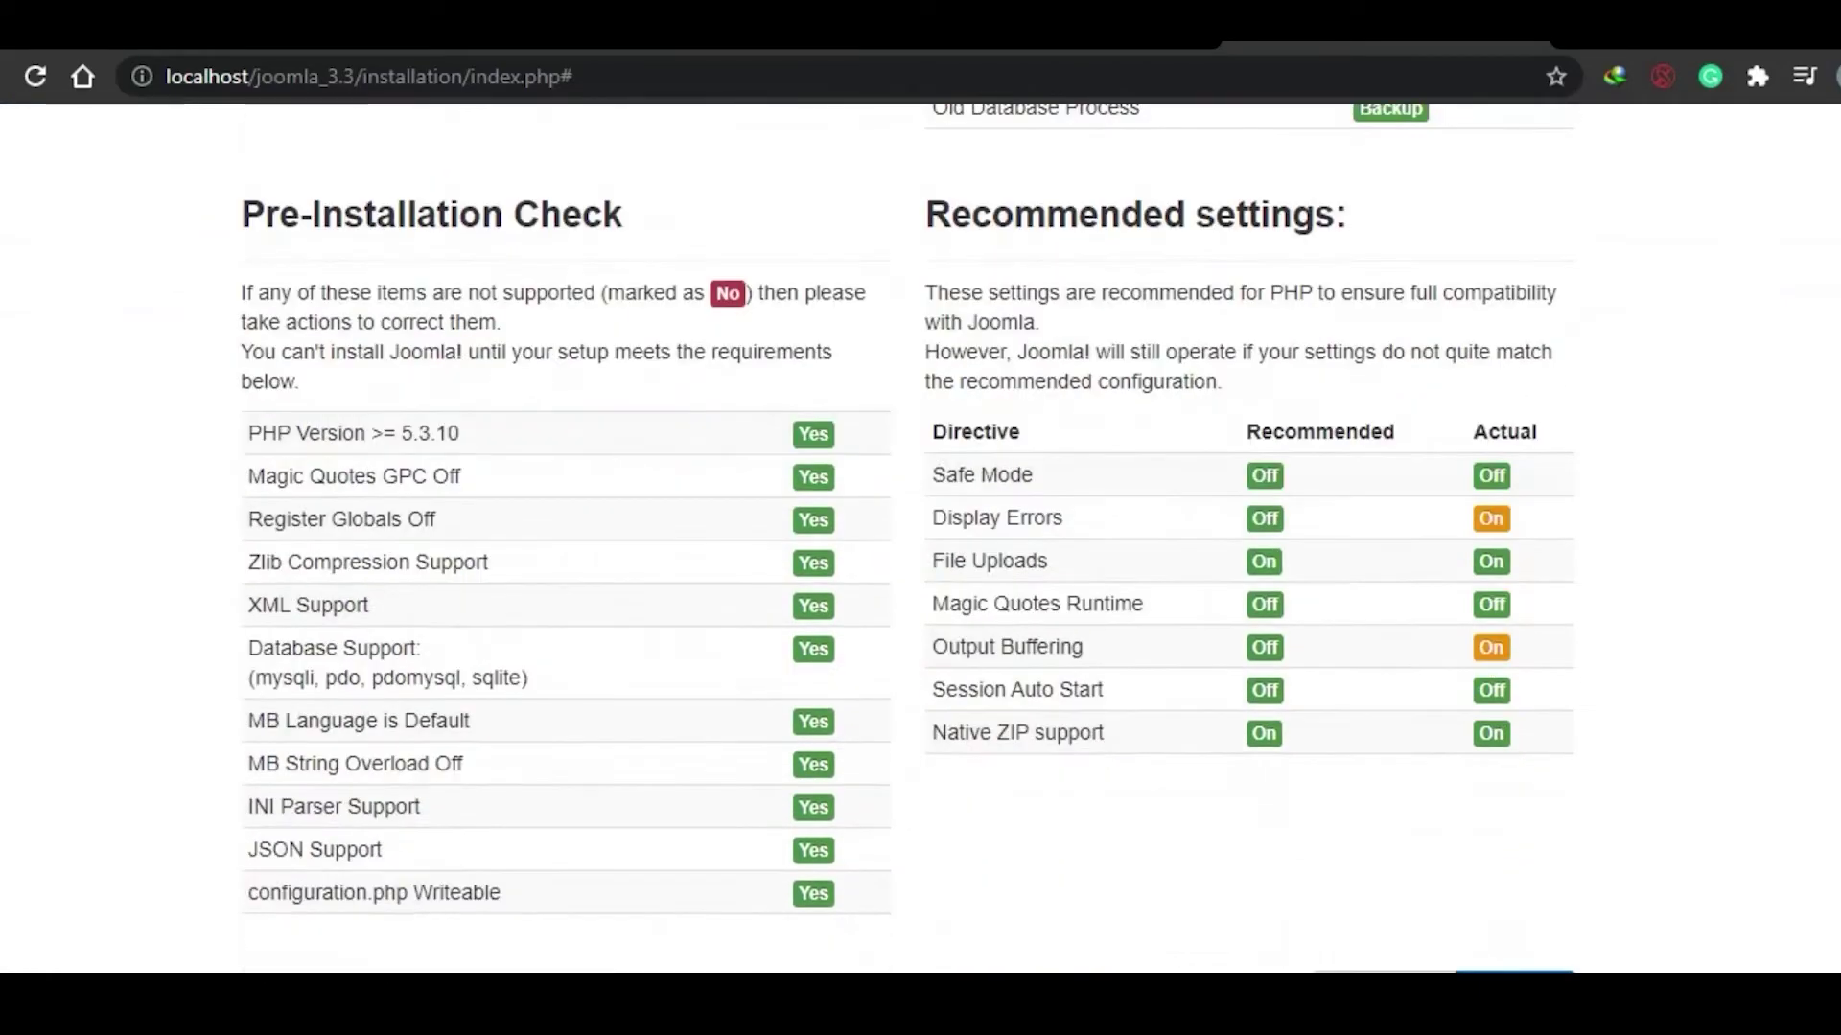
Step: Install Joomla with these settings and review the "Congratulations! Joomla! is now installed." page
click(1514, 988)
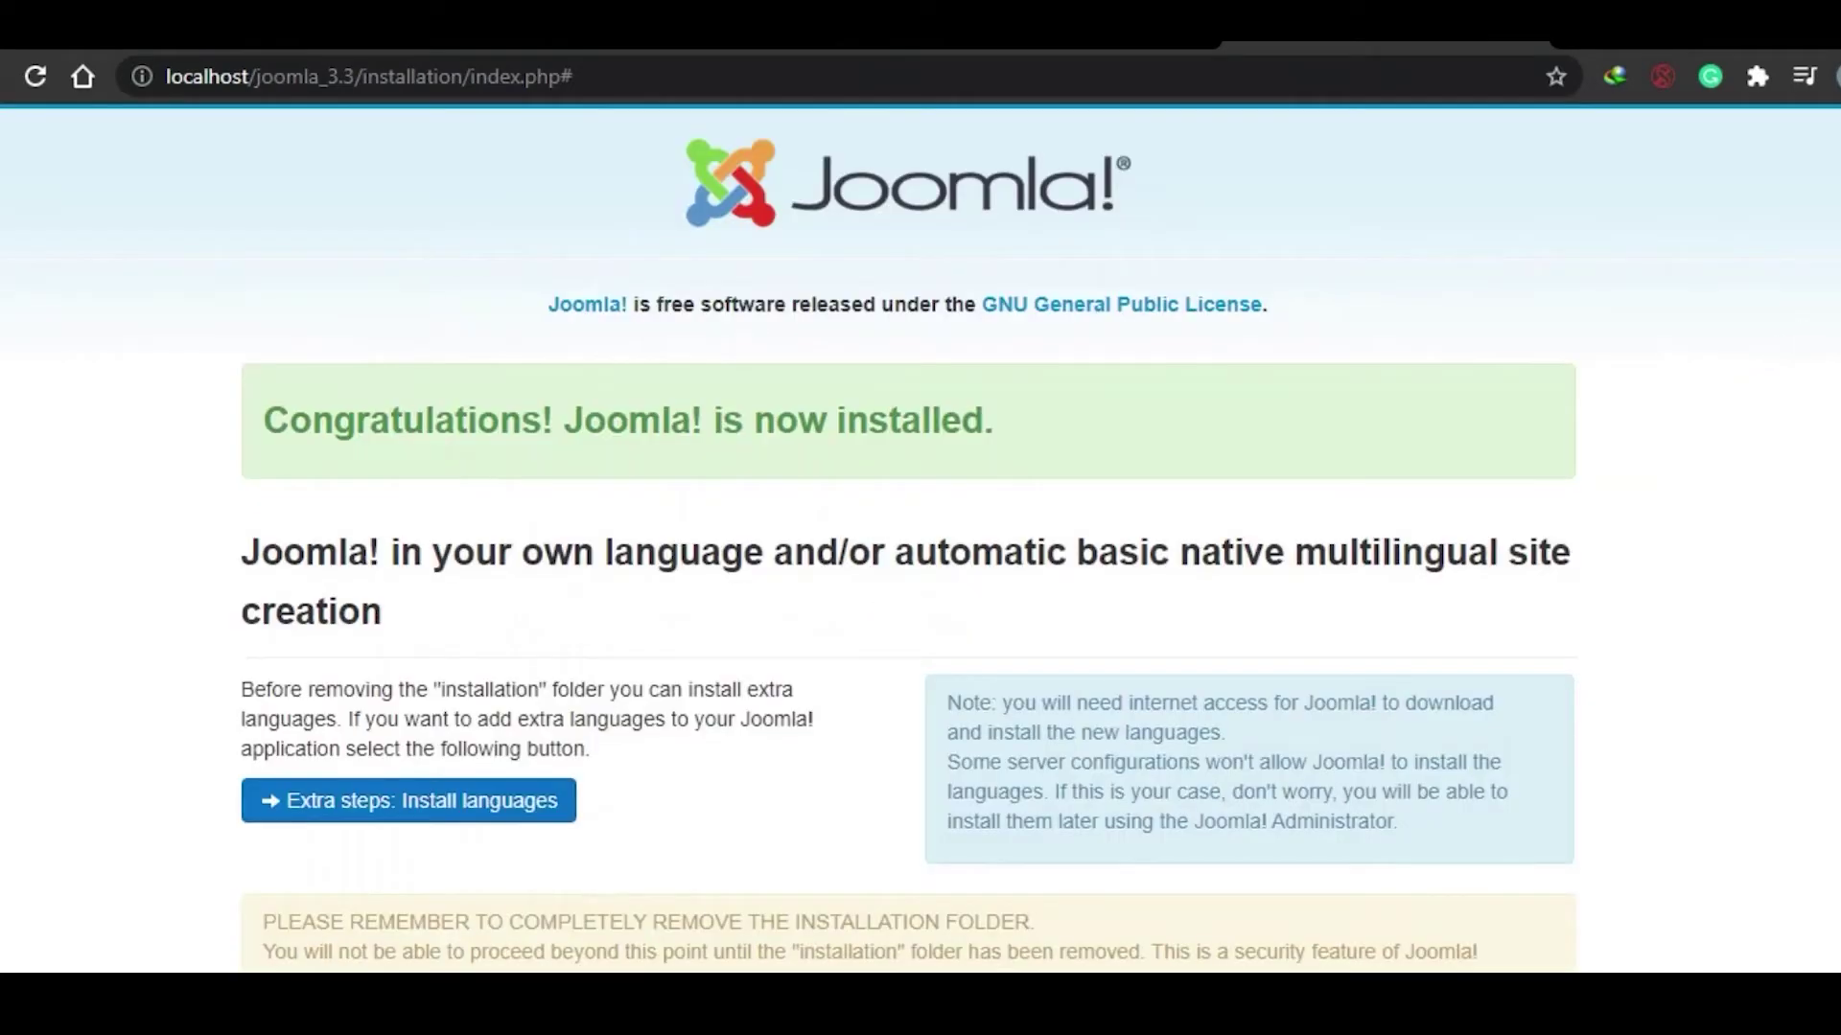
scroll(920, 537, down, 3)
scroll(920, 536, up, 3)
scroll(921, 537, down, 2)
scroll(920, 537, up, 2)
scroll(922, 537, down, 3)
scroll(920, 537, up, 3)
scroll(921, 537, down, 1)
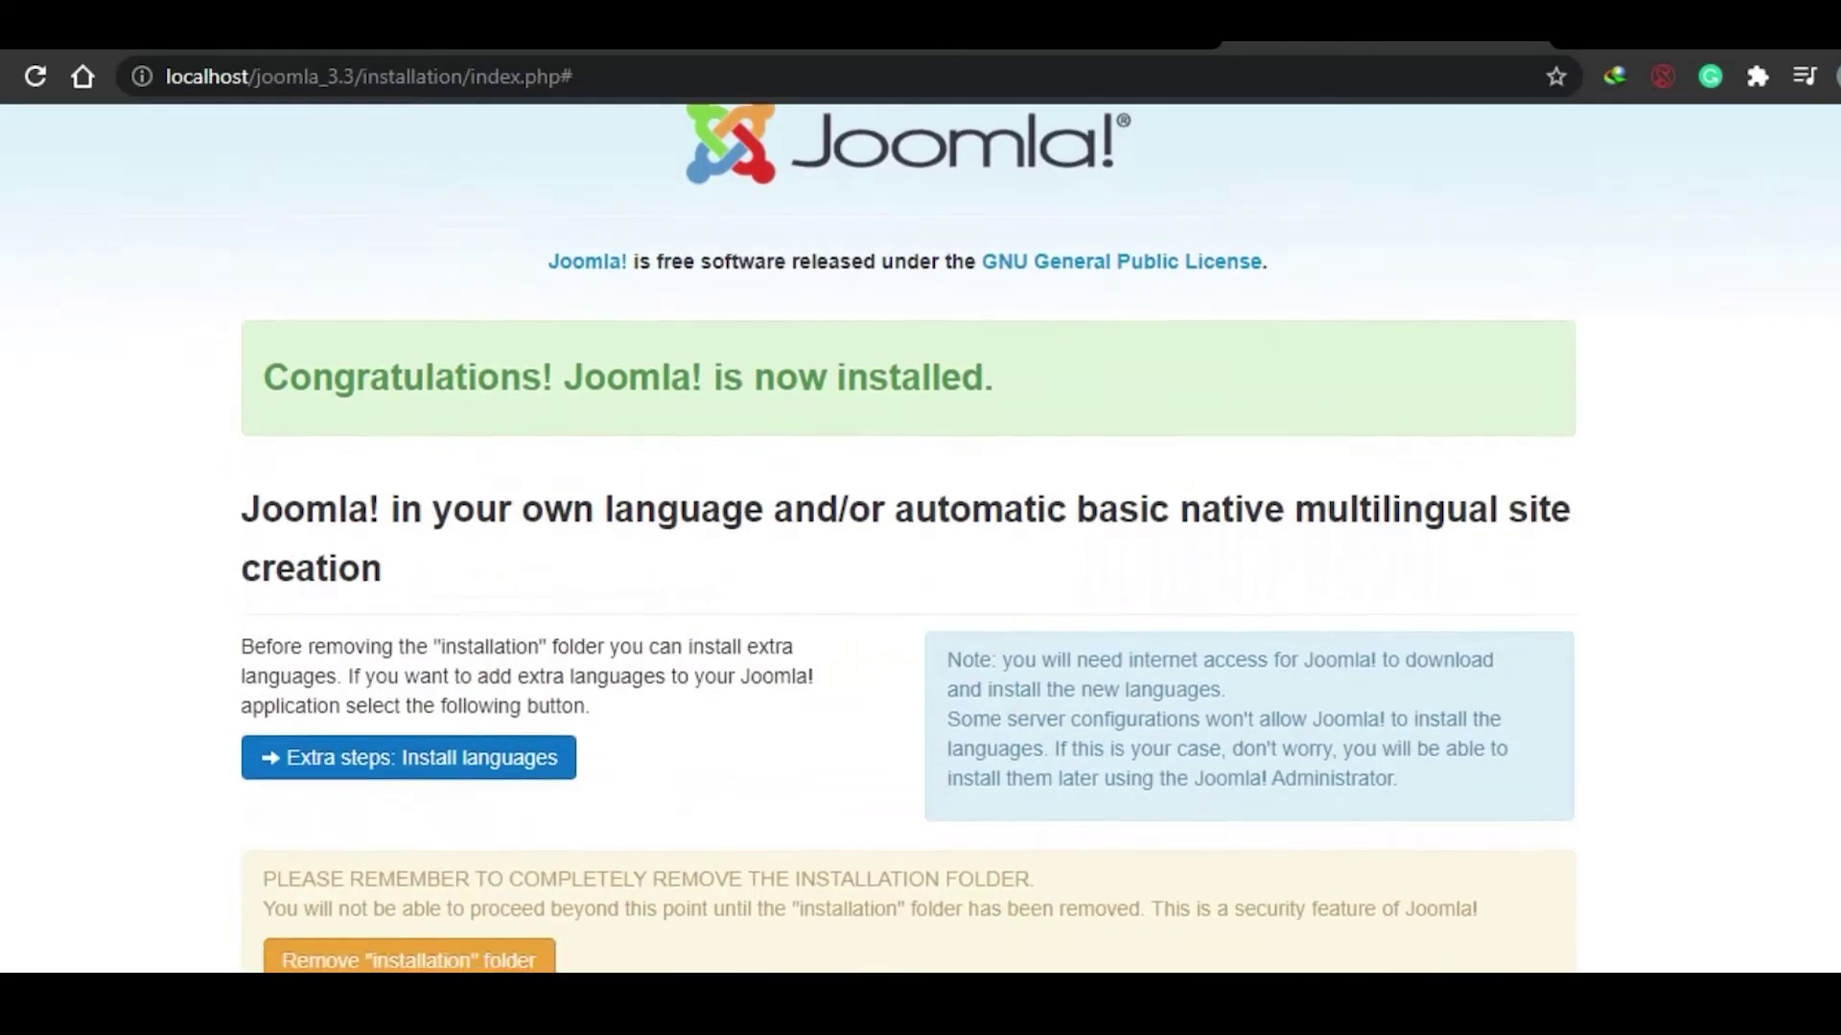
scroll(922, 537, down, 2)
scroll(922, 536, up, 3)
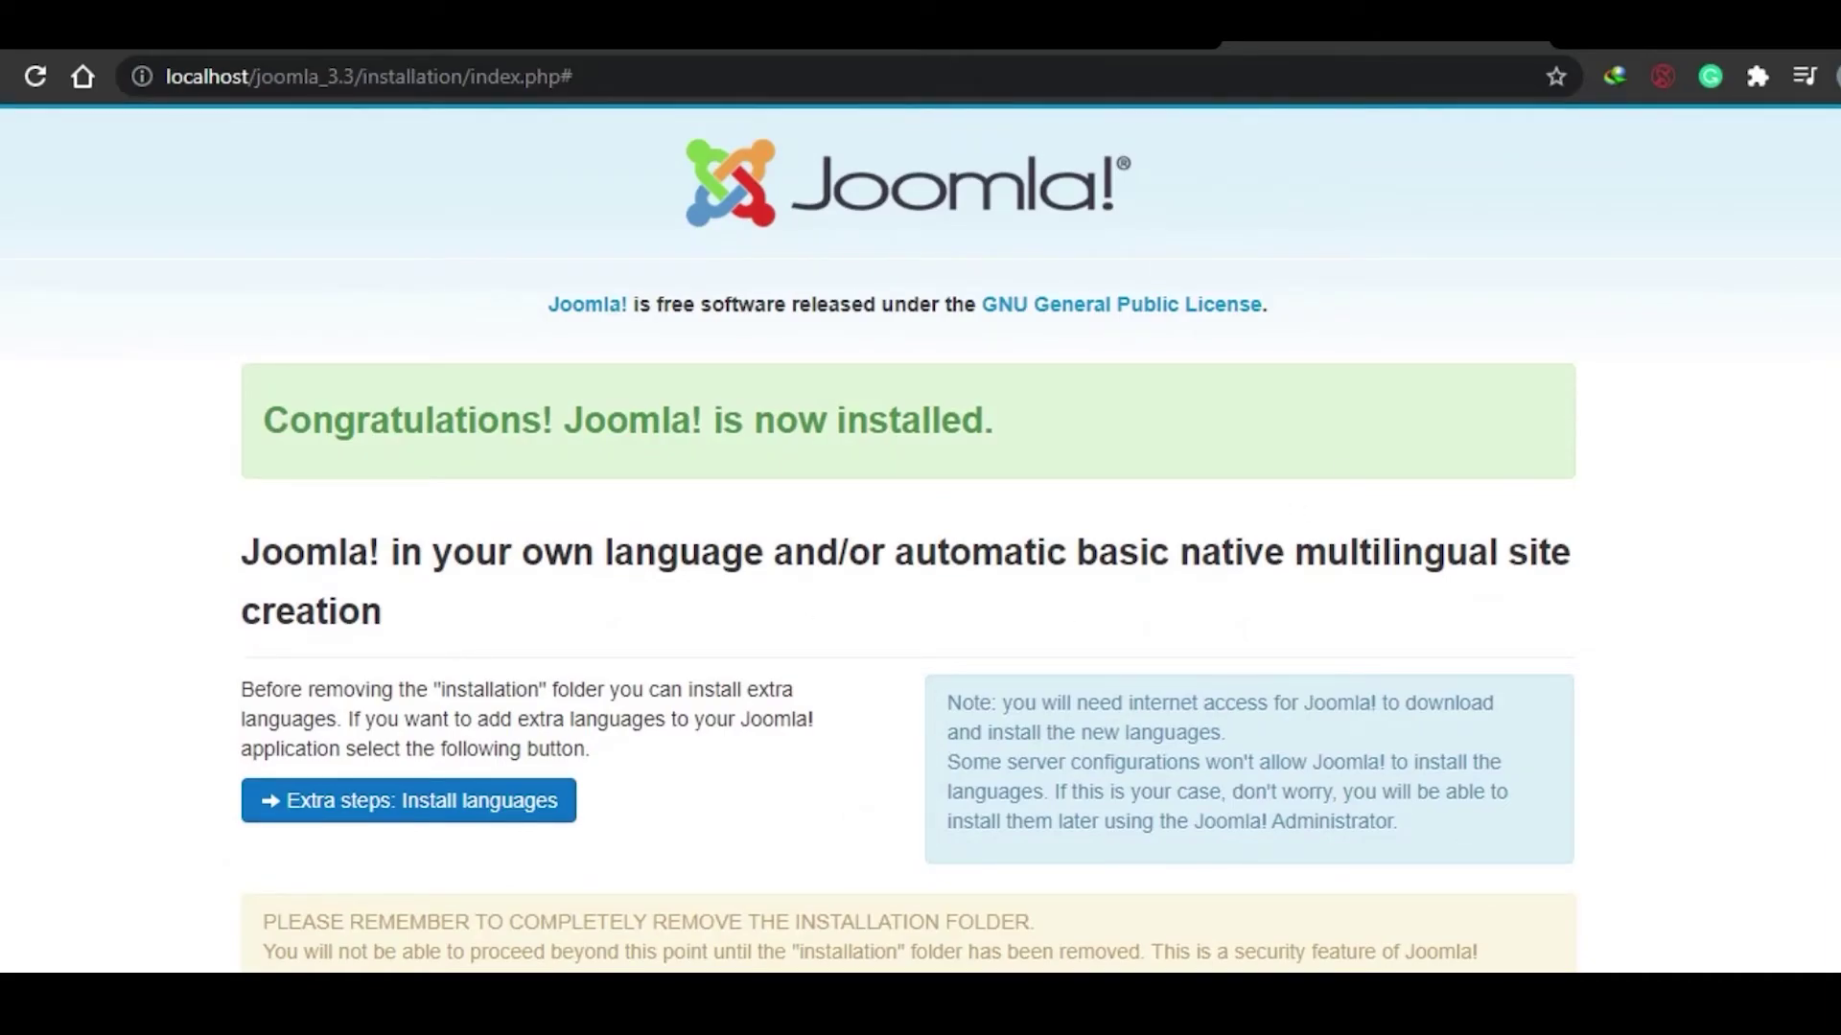
scroll(924, 589, down, 3)
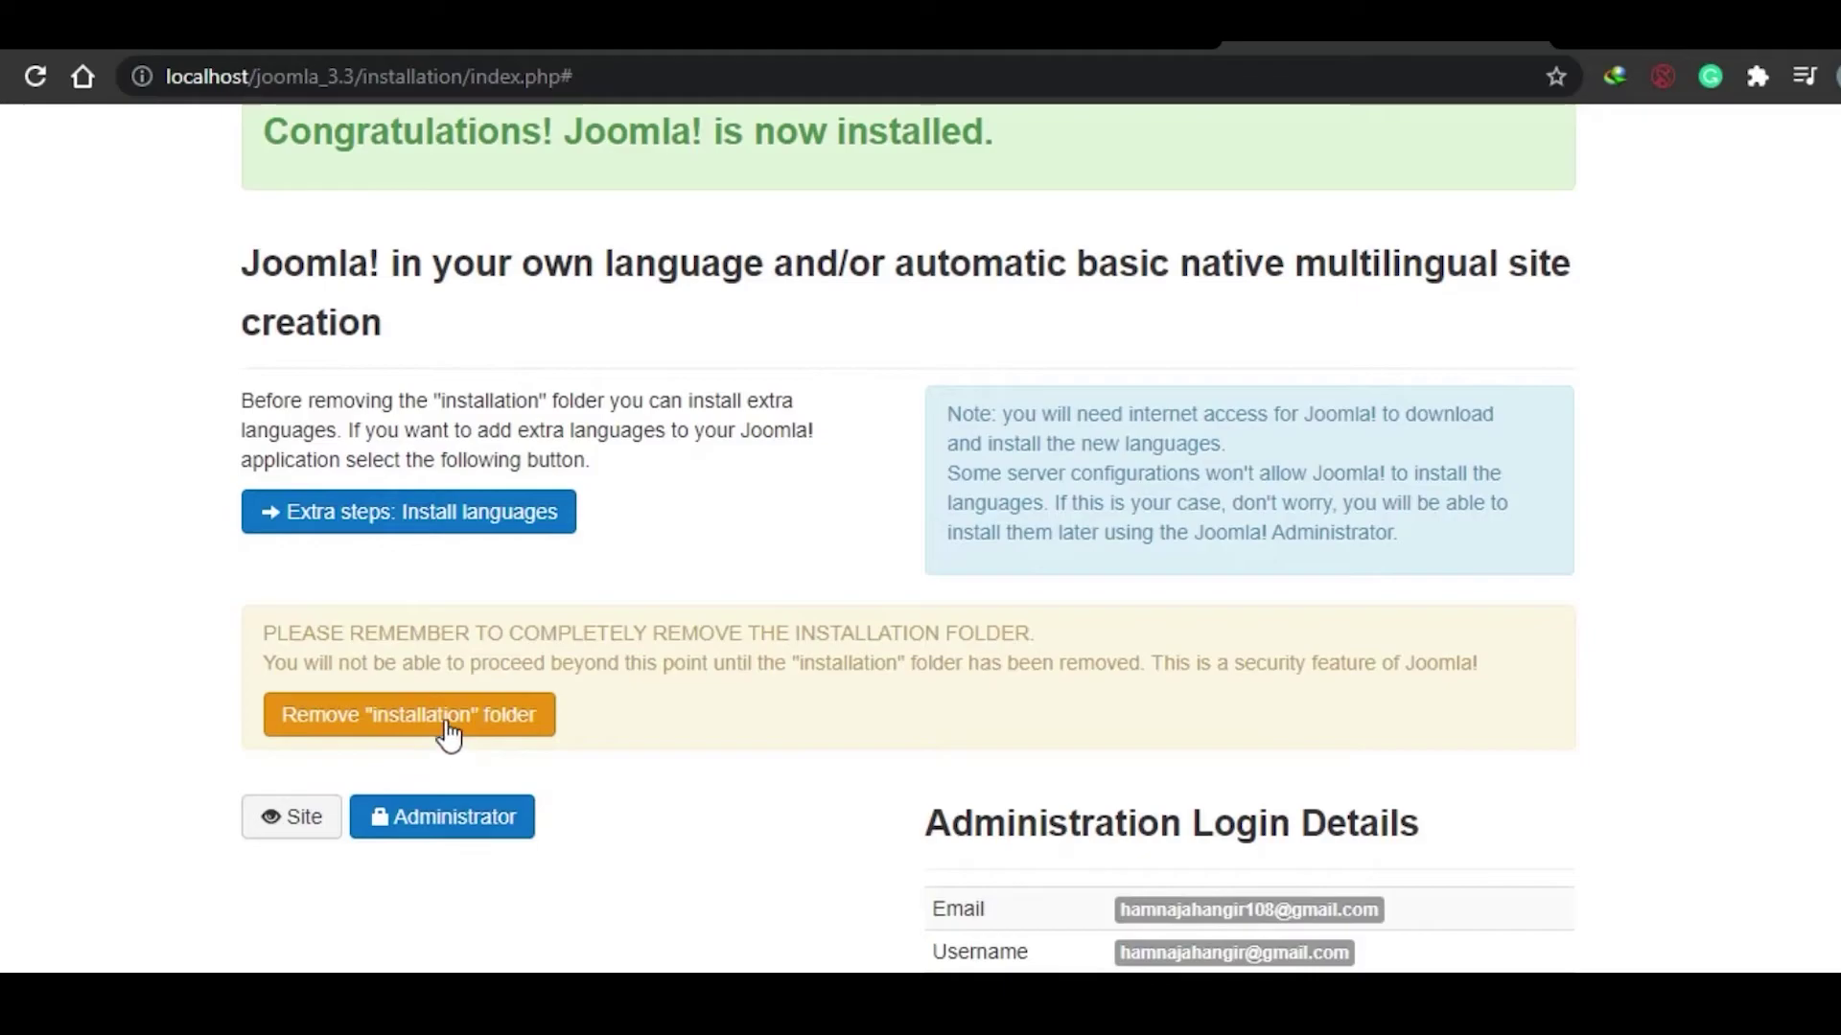
Step: Remove the "installation" folder, then briefly check and minimize the XAMPP Control Panel
click(449, 735)
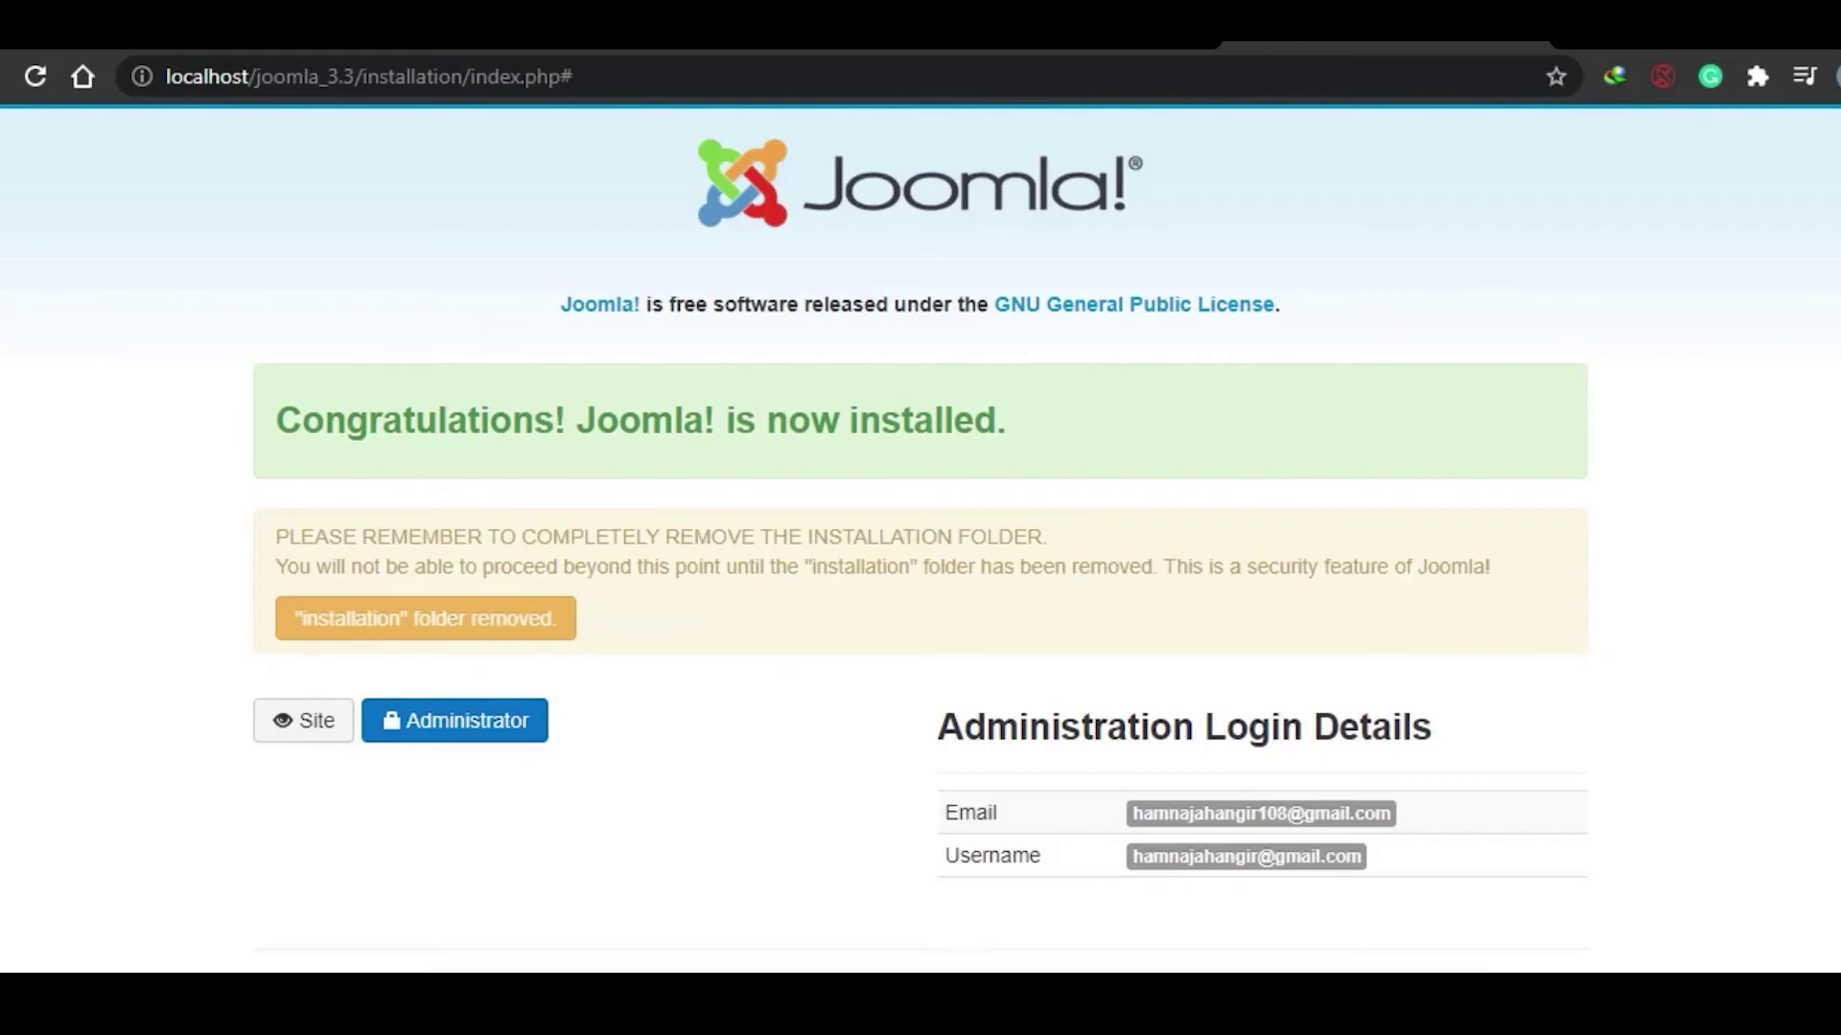
click(1030, 954)
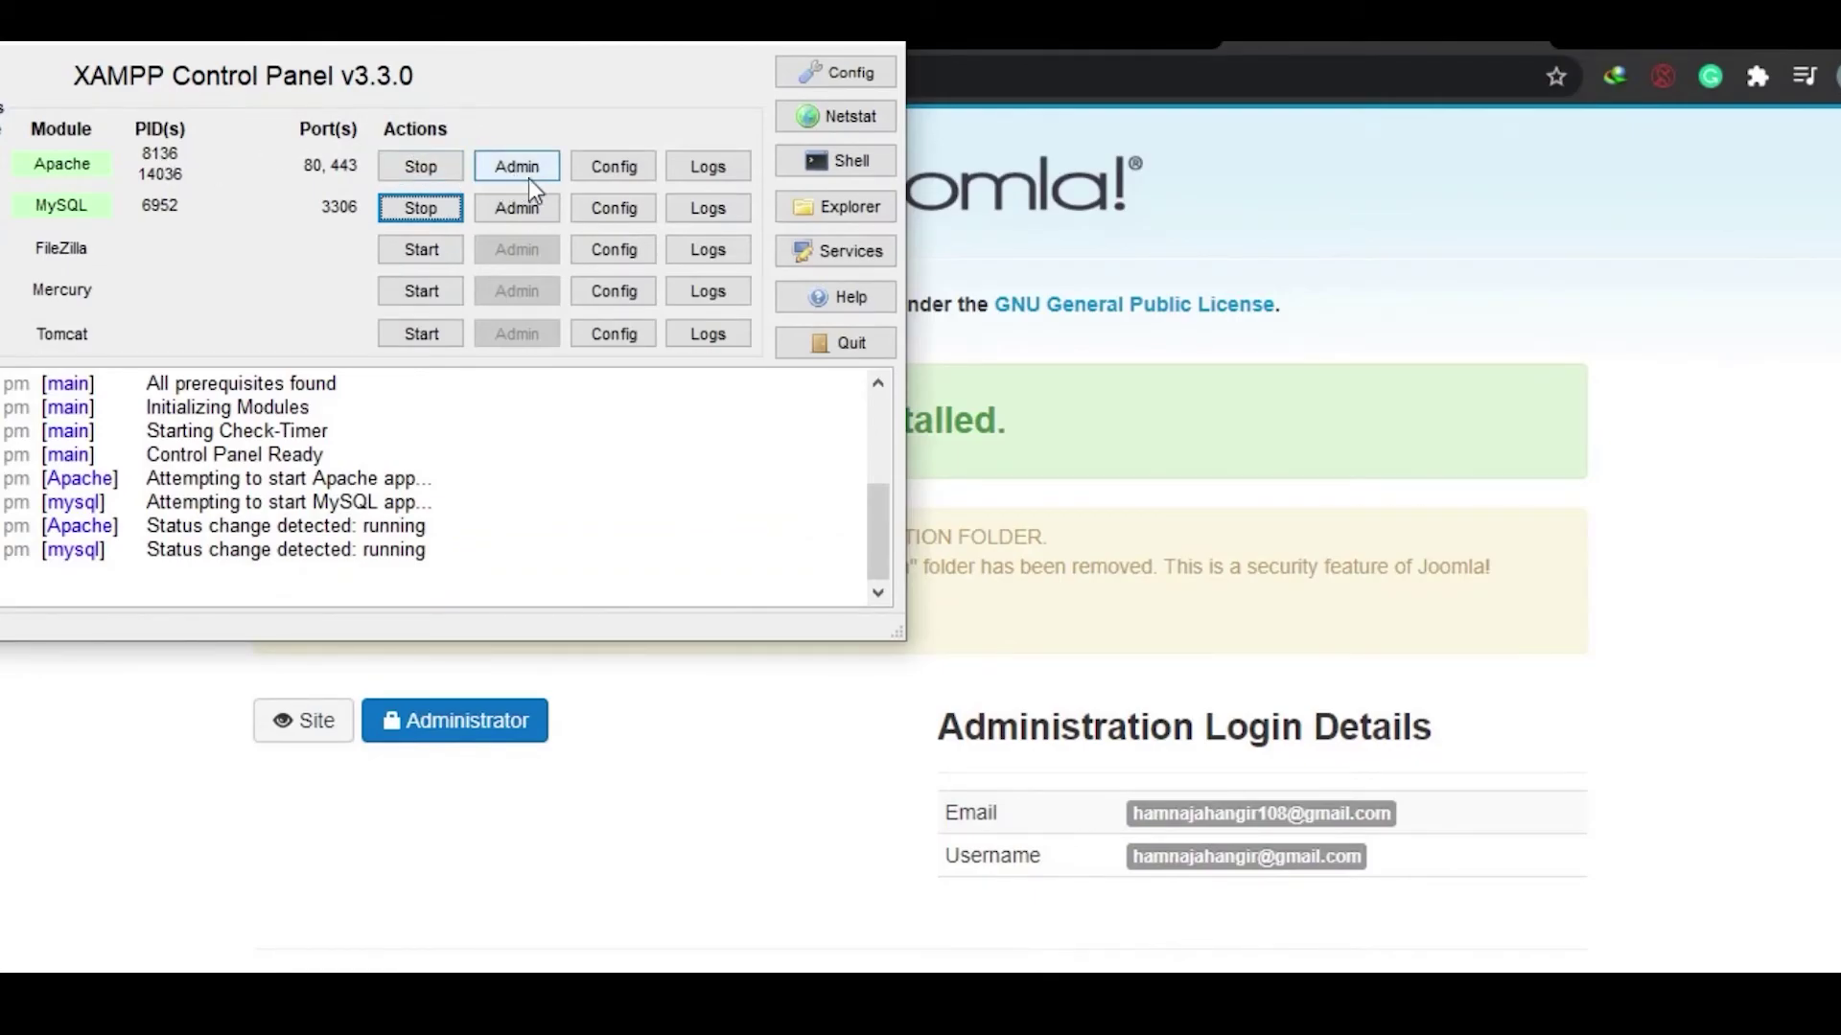
click(741, 43)
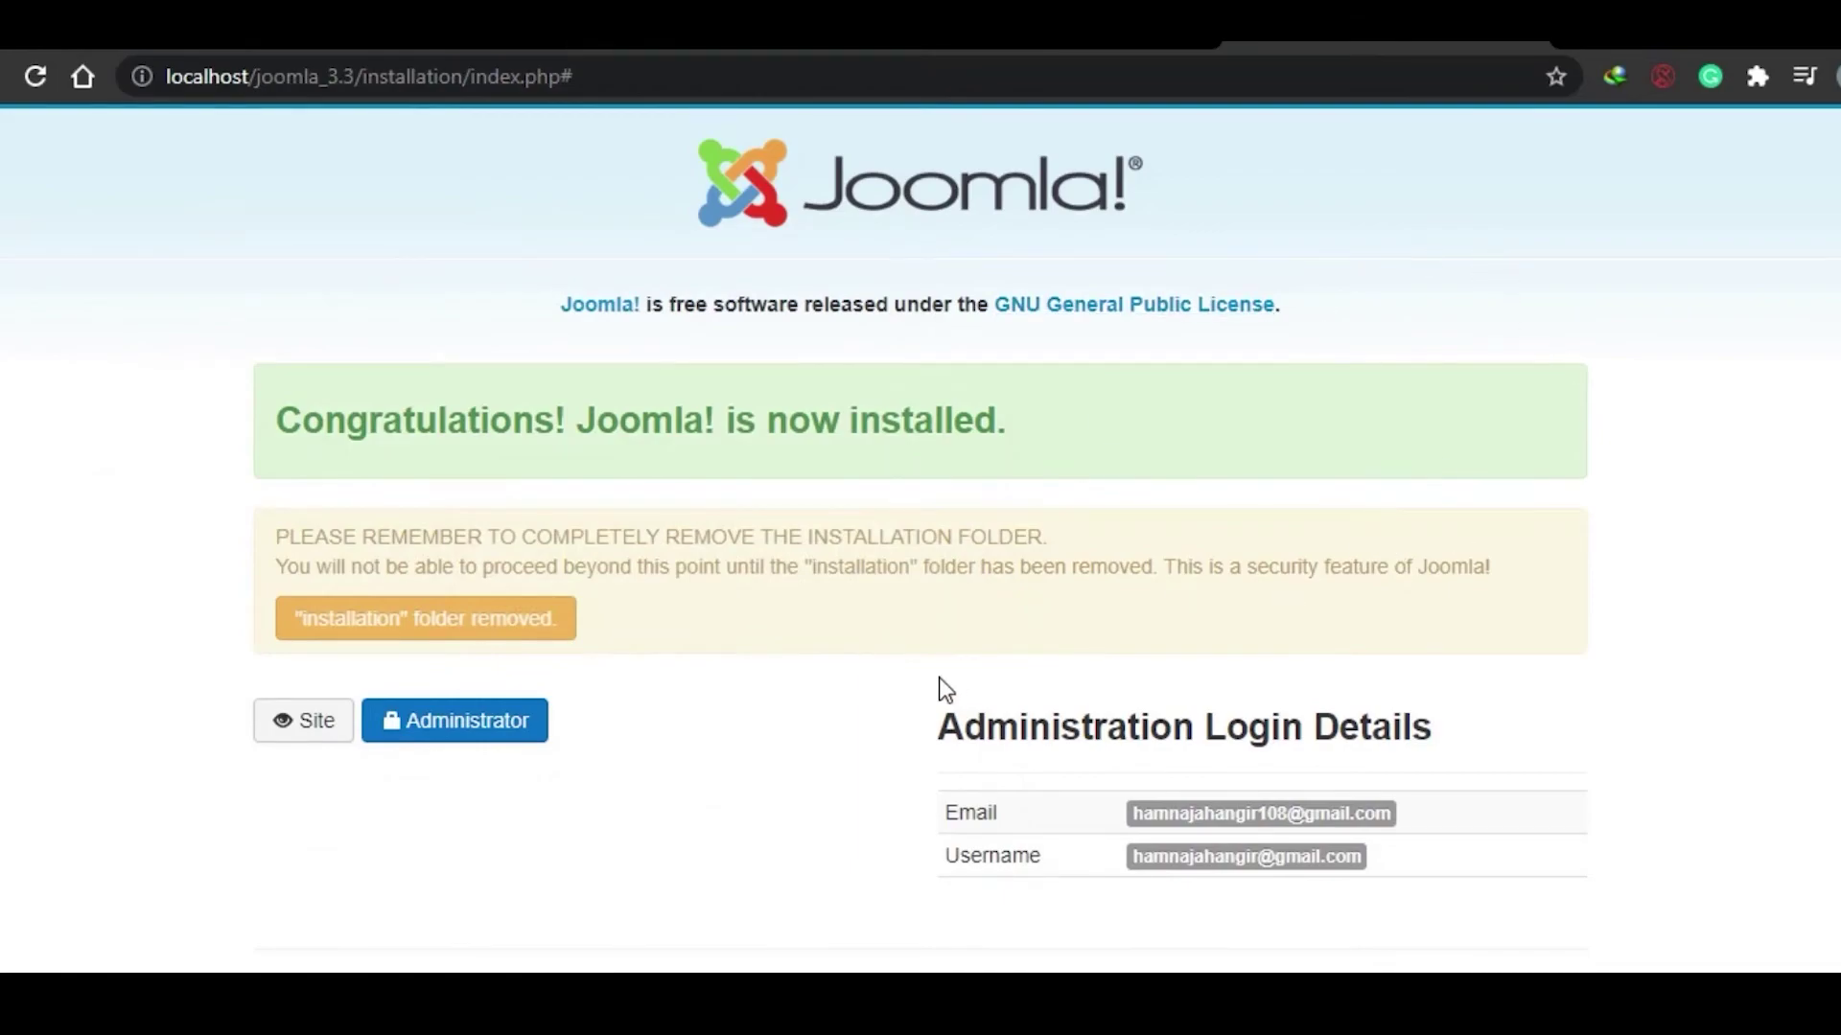
Step: Open the Joomla.Test front-end site at localhost/joomla_3.3
click(321, 734)
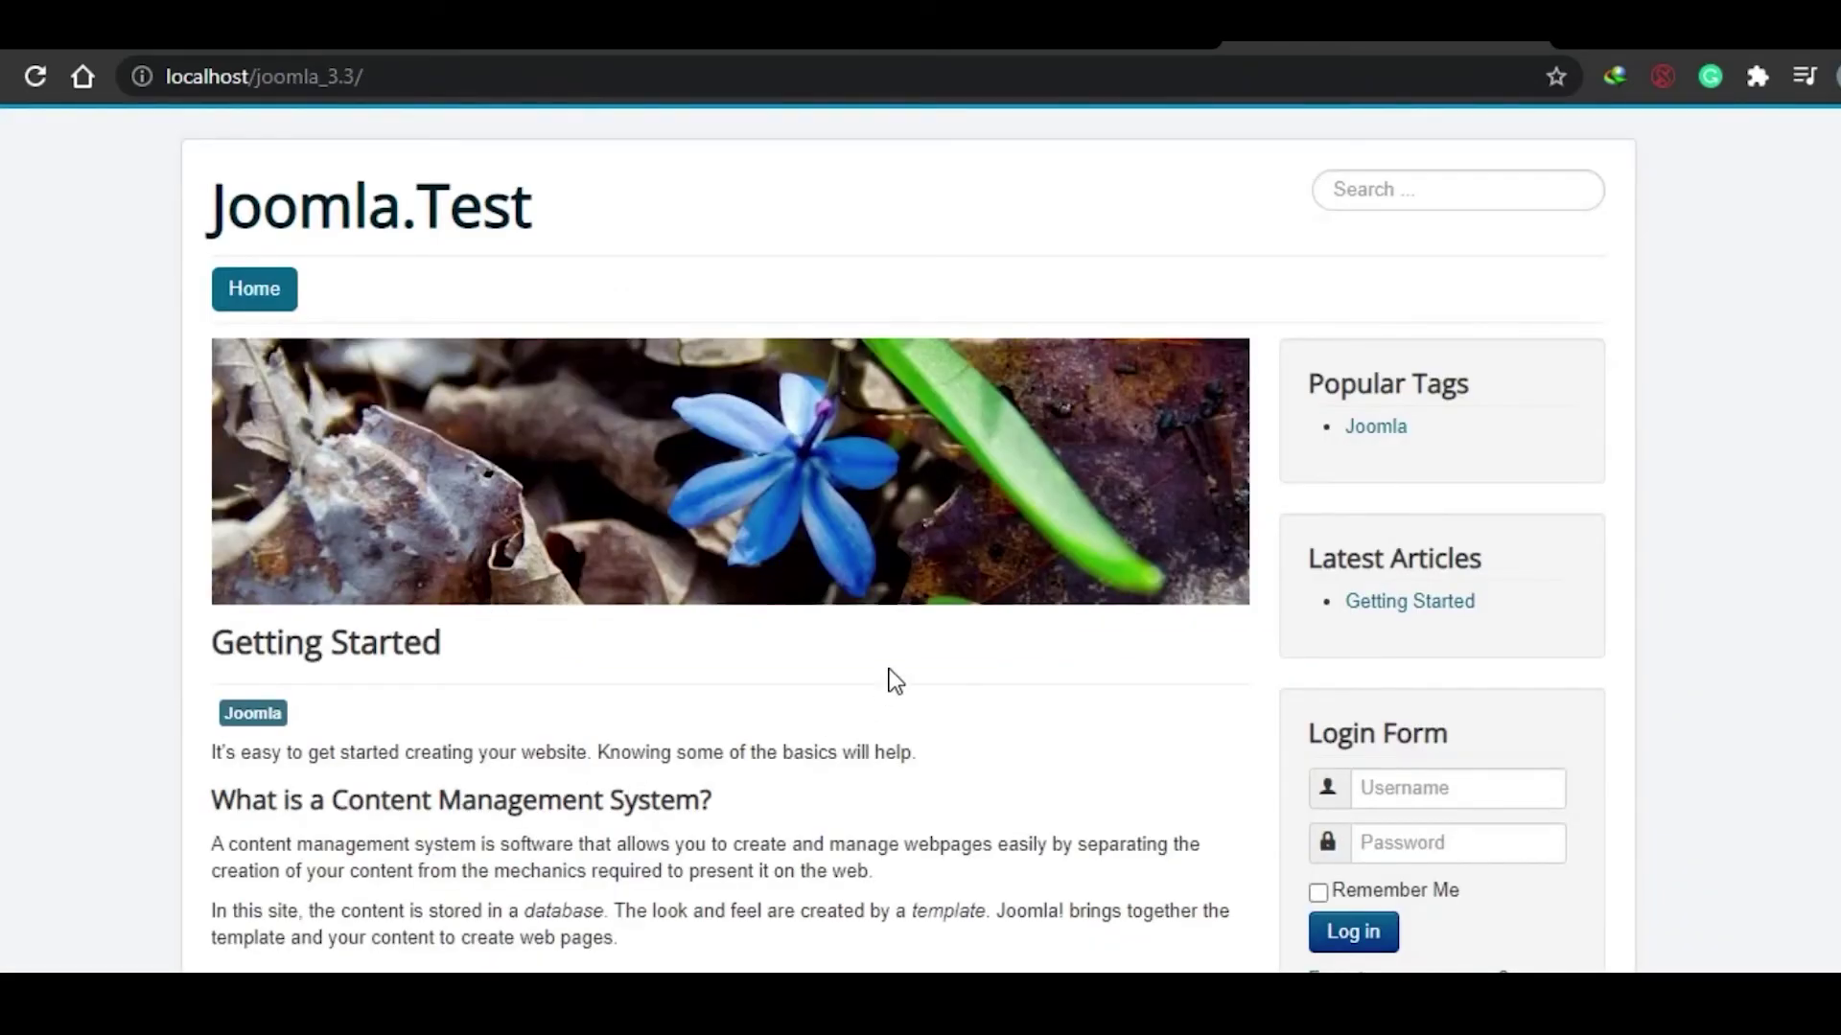
scroll(908, 537, down, 12)
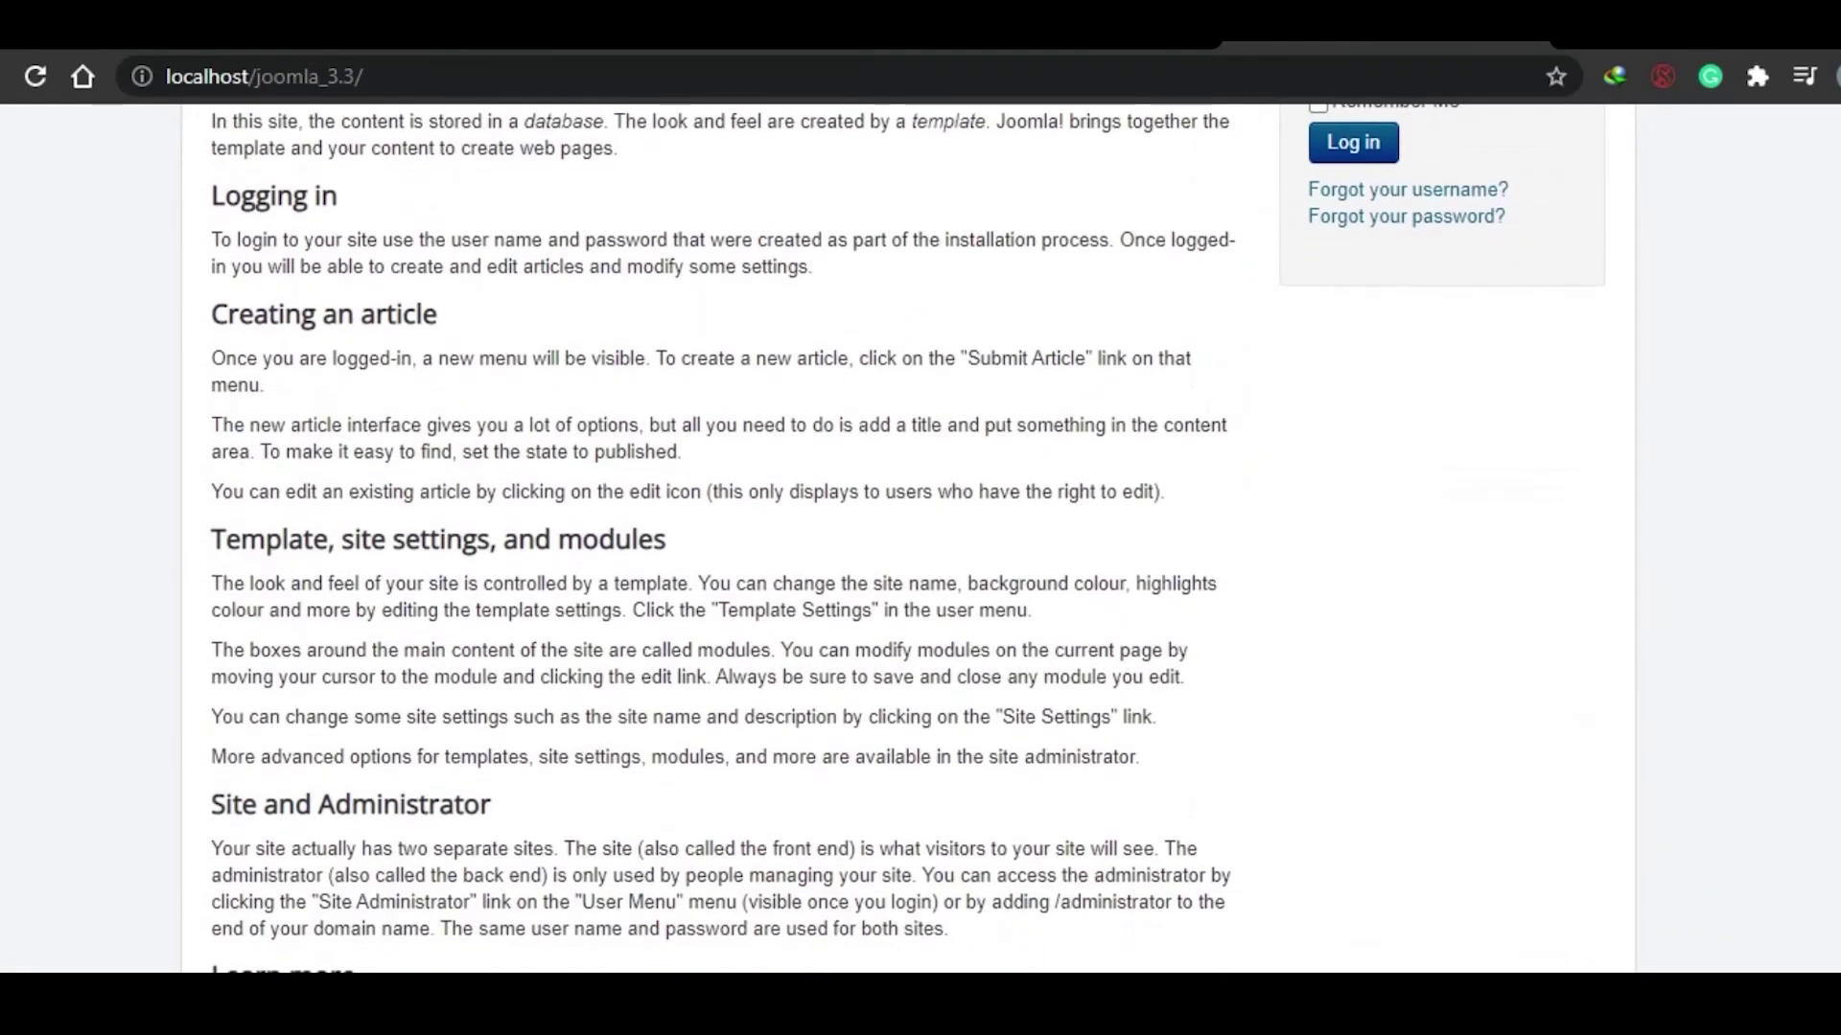
scroll(907, 537, up, 12)
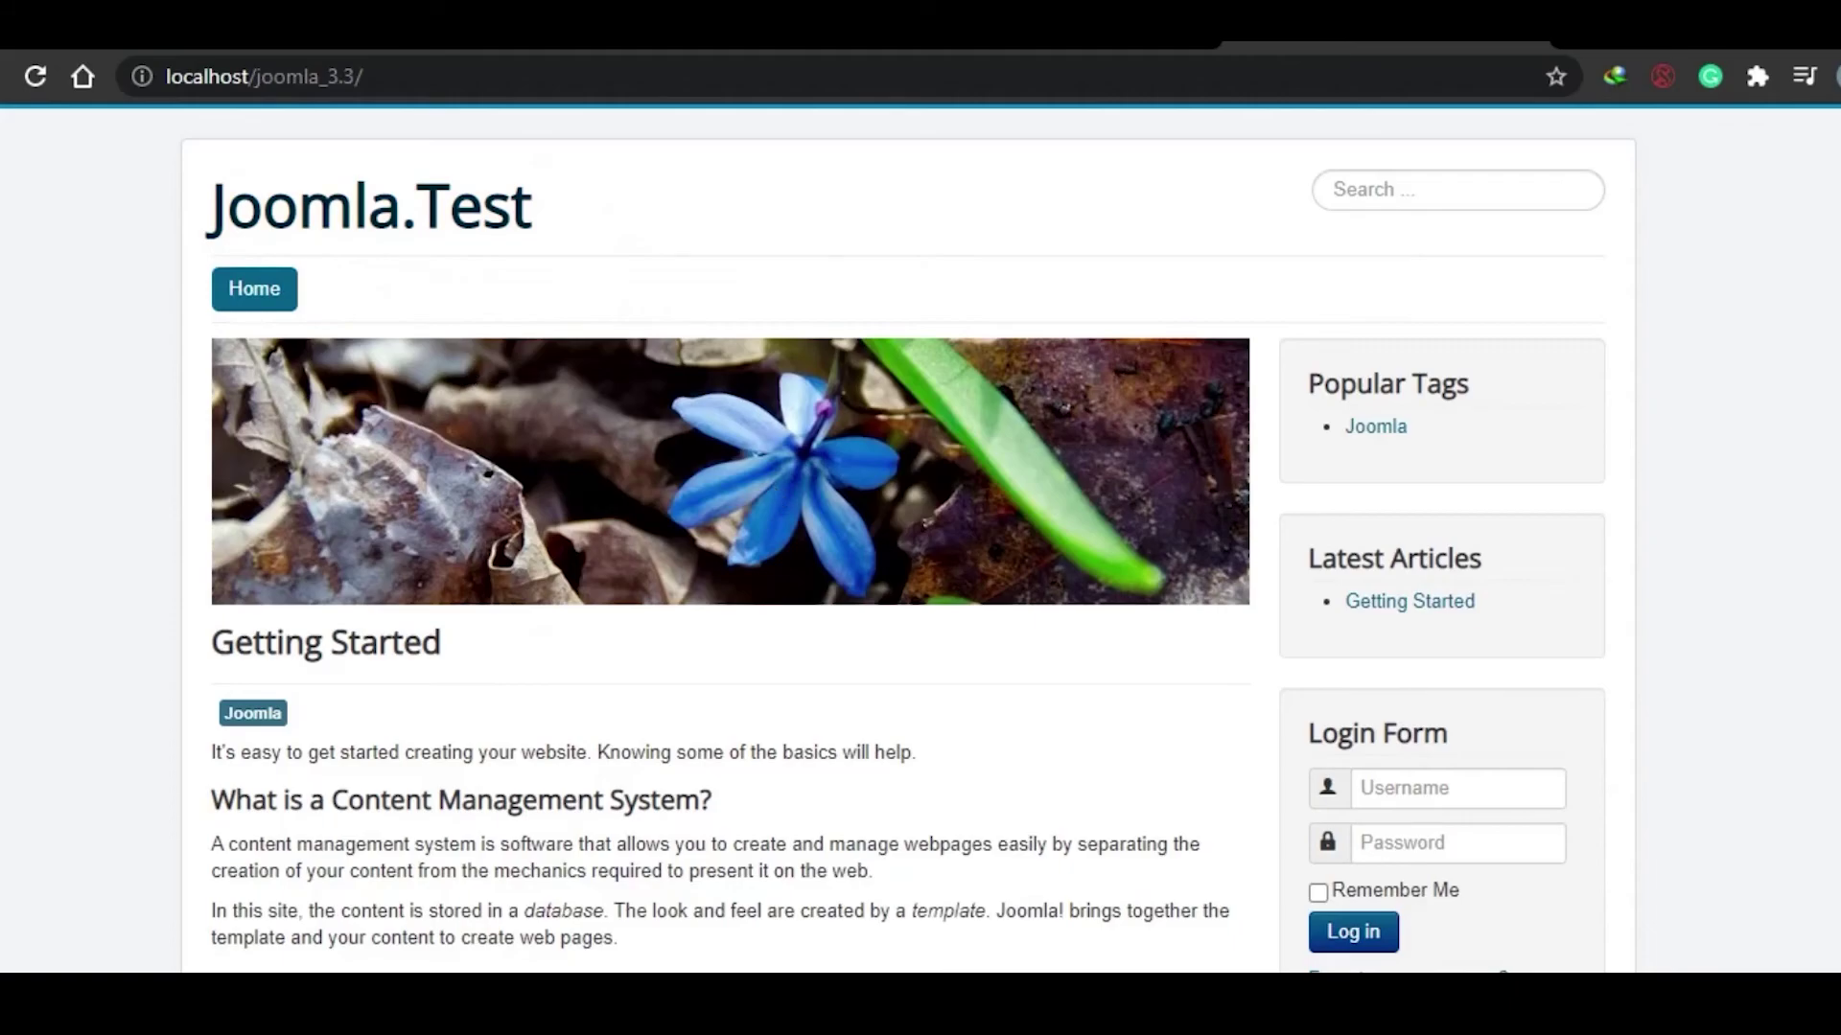
scroll(908, 537, down, 12)
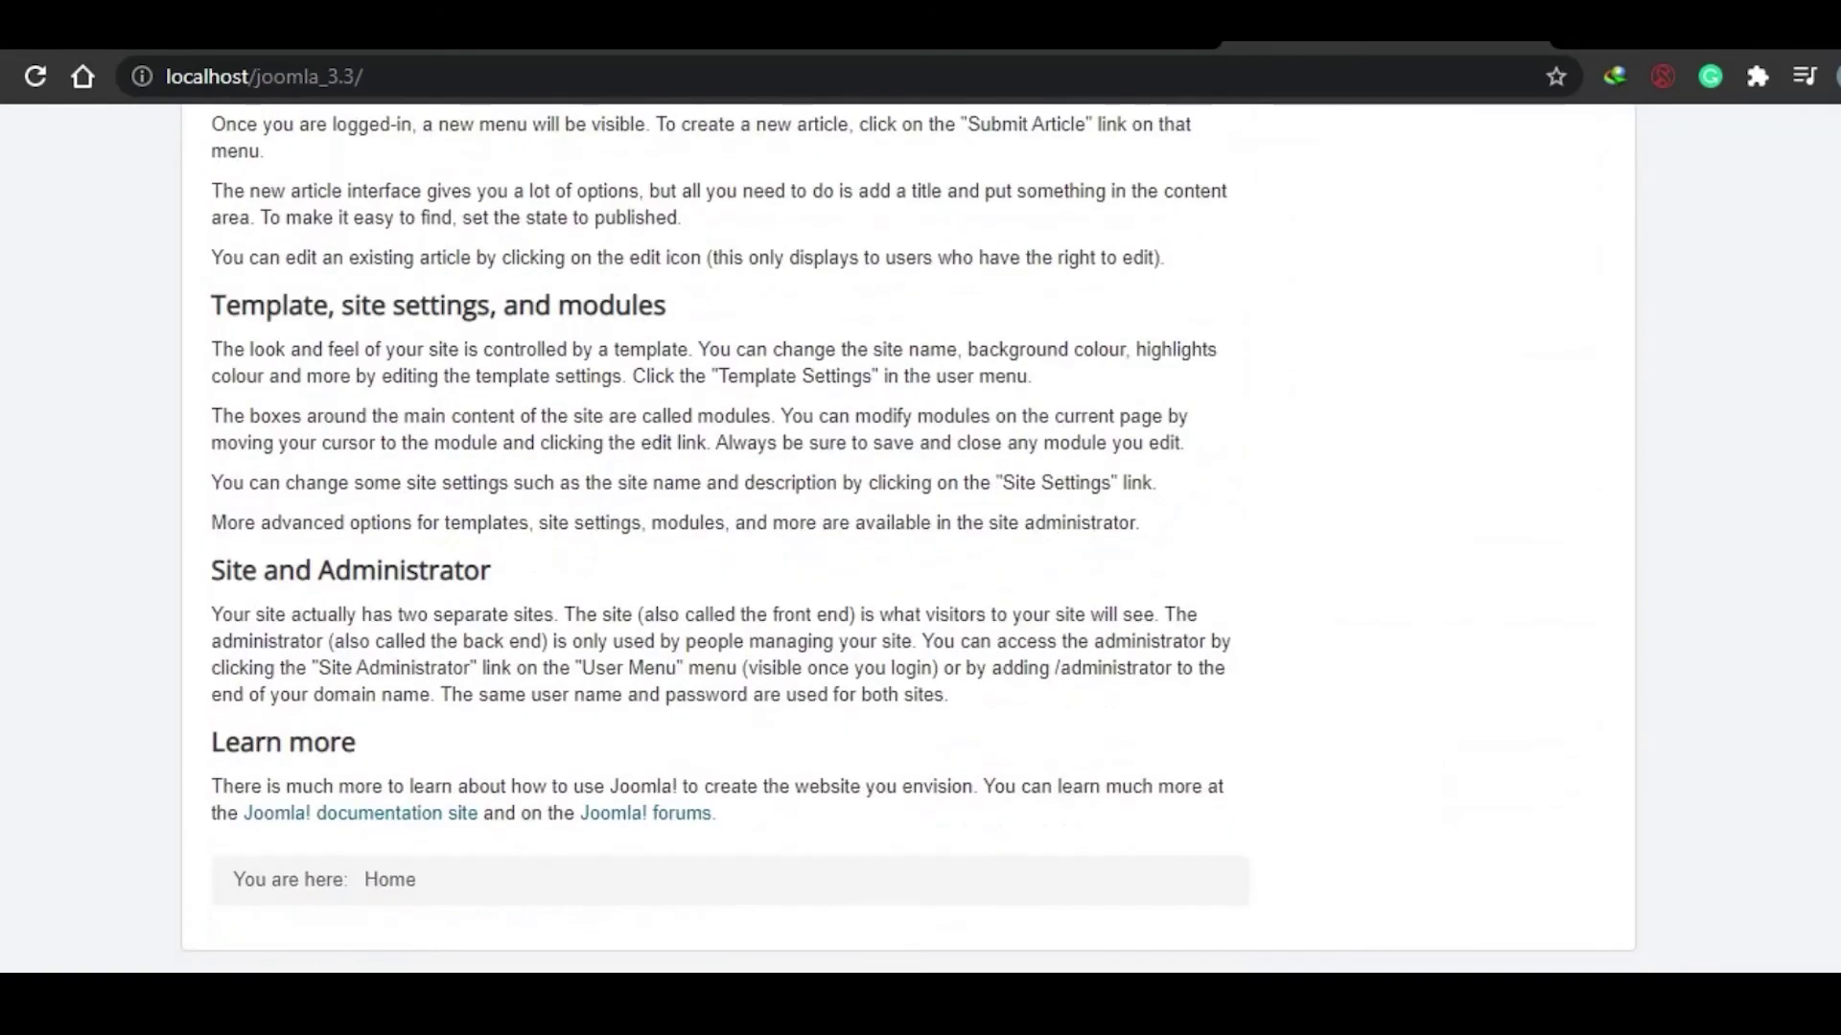
scroll(907, 536, up, 12)
Step: Browse the home page's Getting Started sample article and login form
scroll(908, 537, down, 12)
scroll(908, 537, up, 8)
scroll(907, 537, up, 3)
scroll(908, 536, down, 9)
scroll(908, 537, up, 6)
scroll(1067, 363, down, 6)
scroll(1068, 364, up, 9)
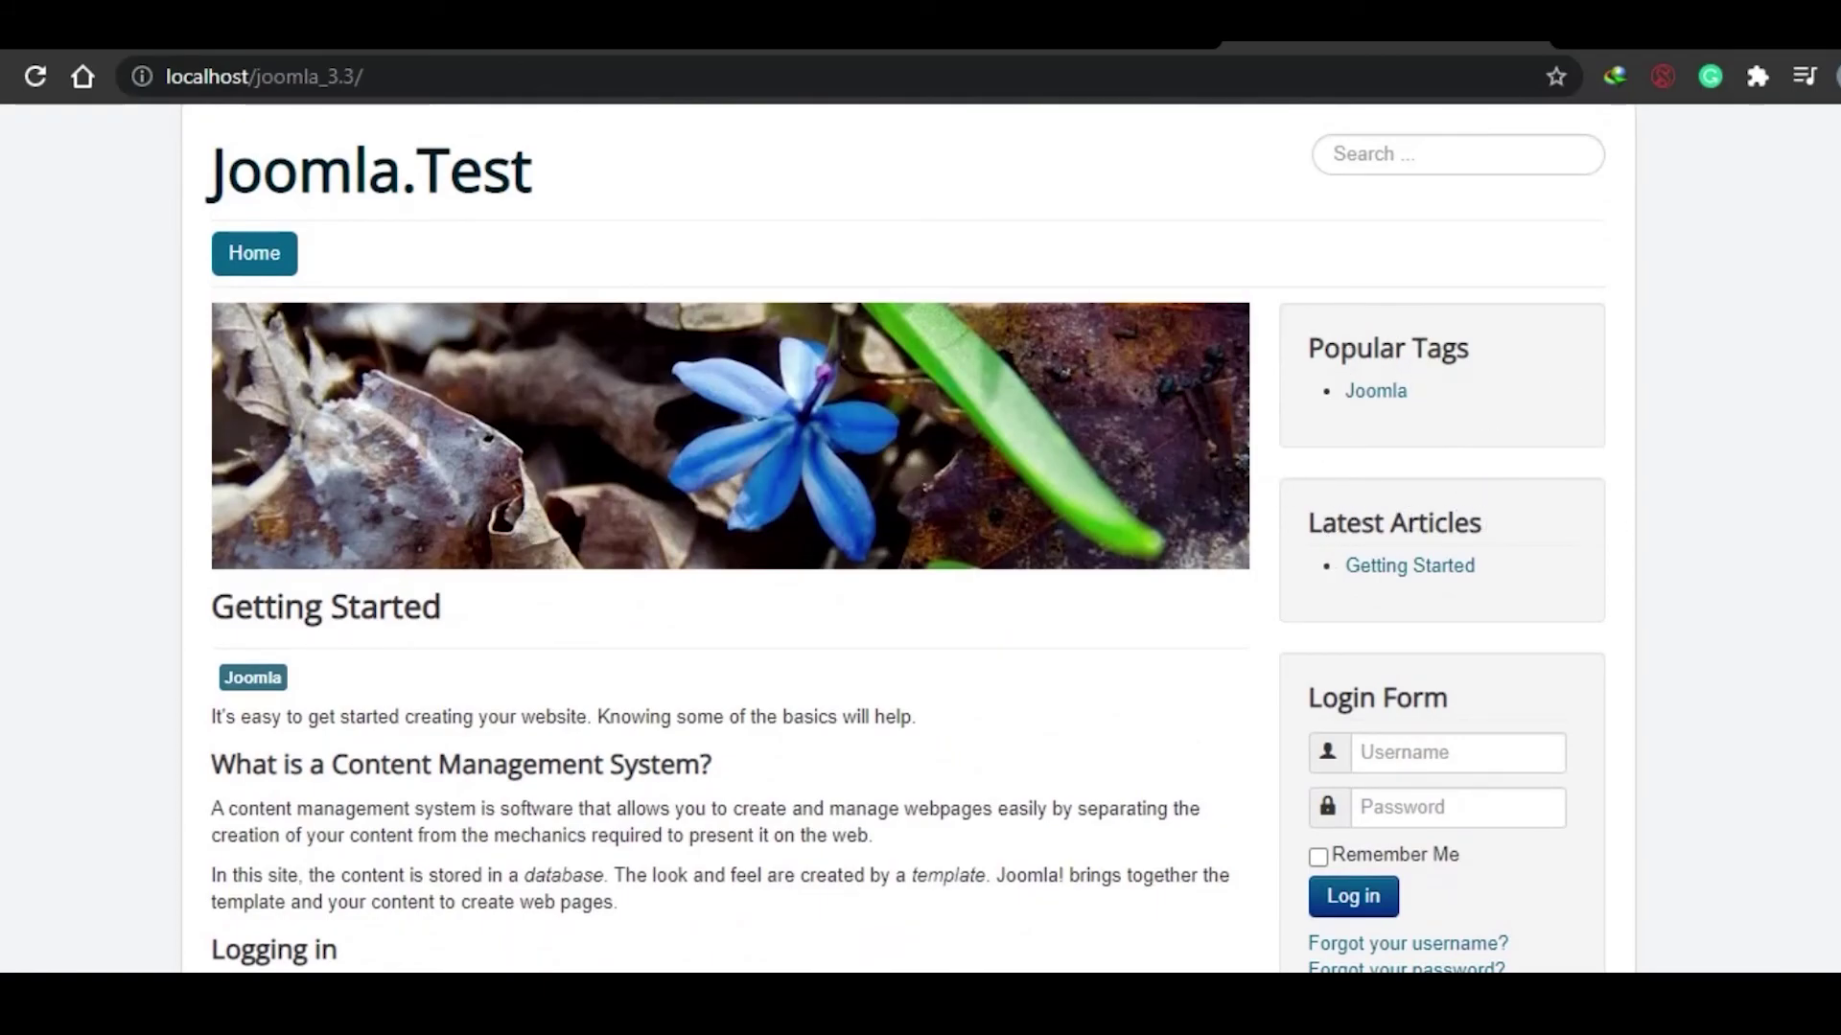
scroll(729, 537, down, 5)
scroll(730, 537, down, 2)
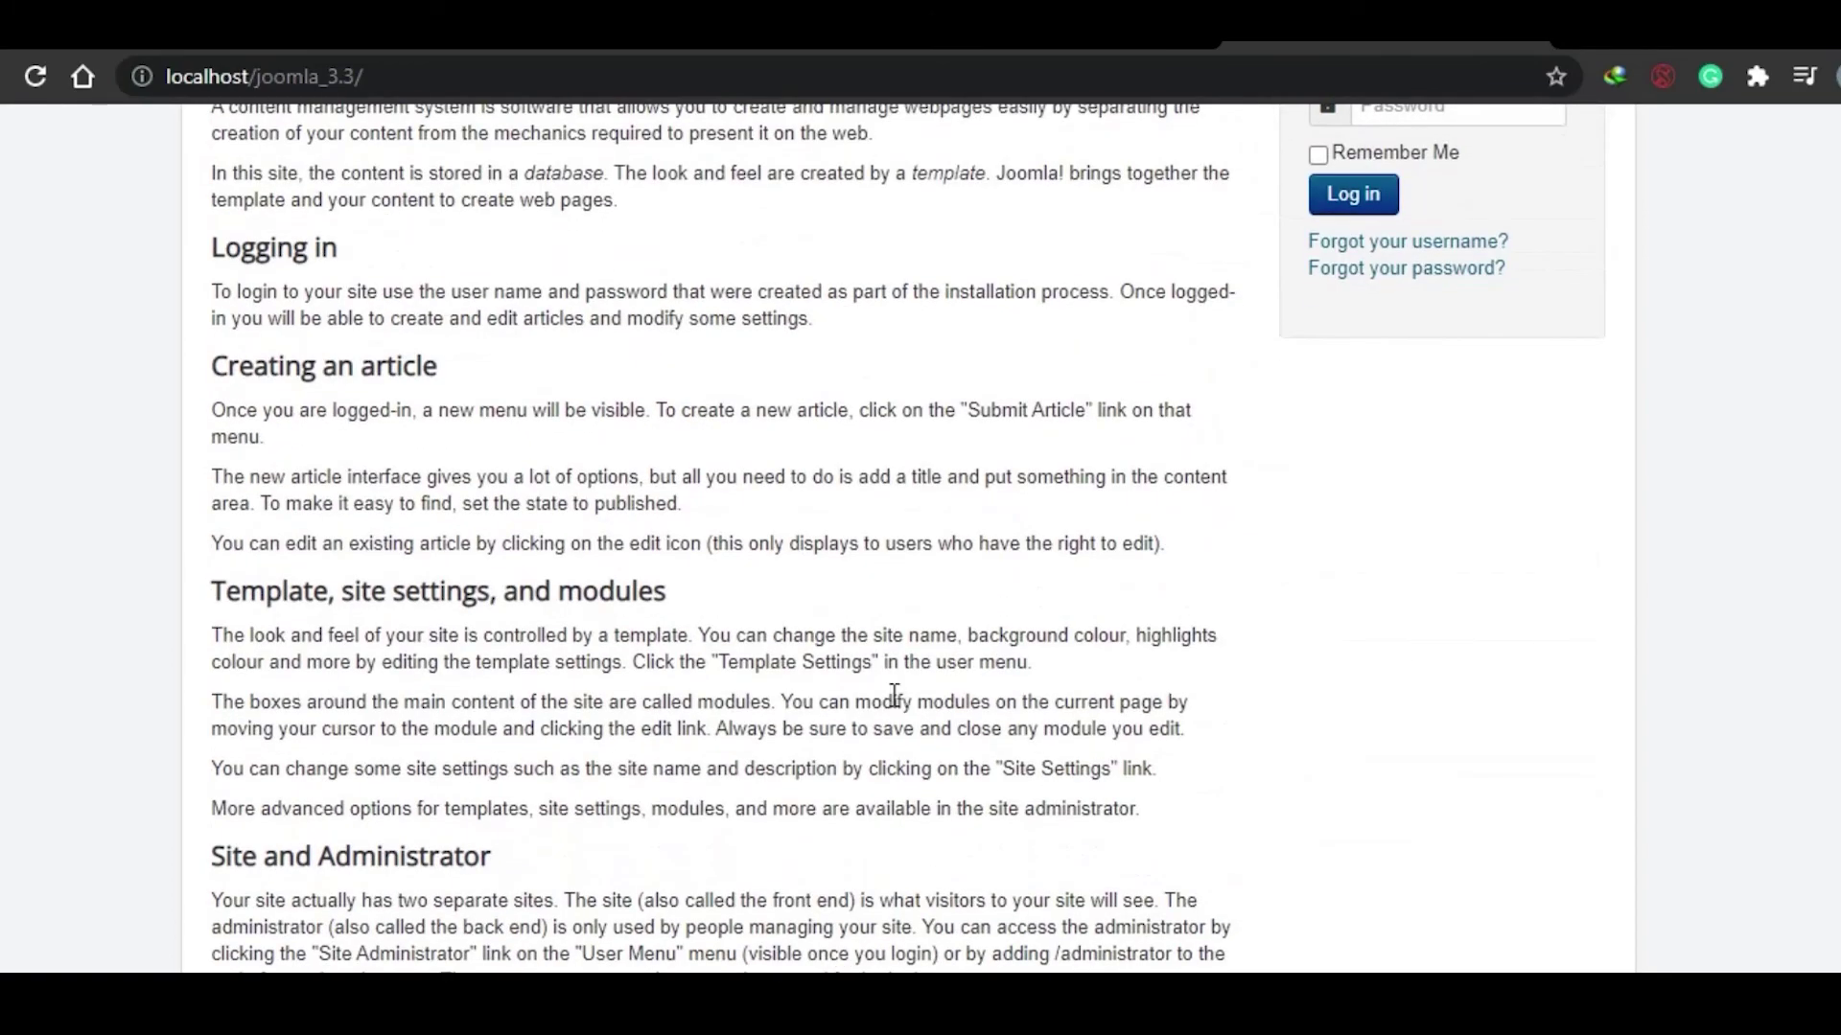
scroll(730, 535, down, 2)
scroll(728, 537, up, 7)
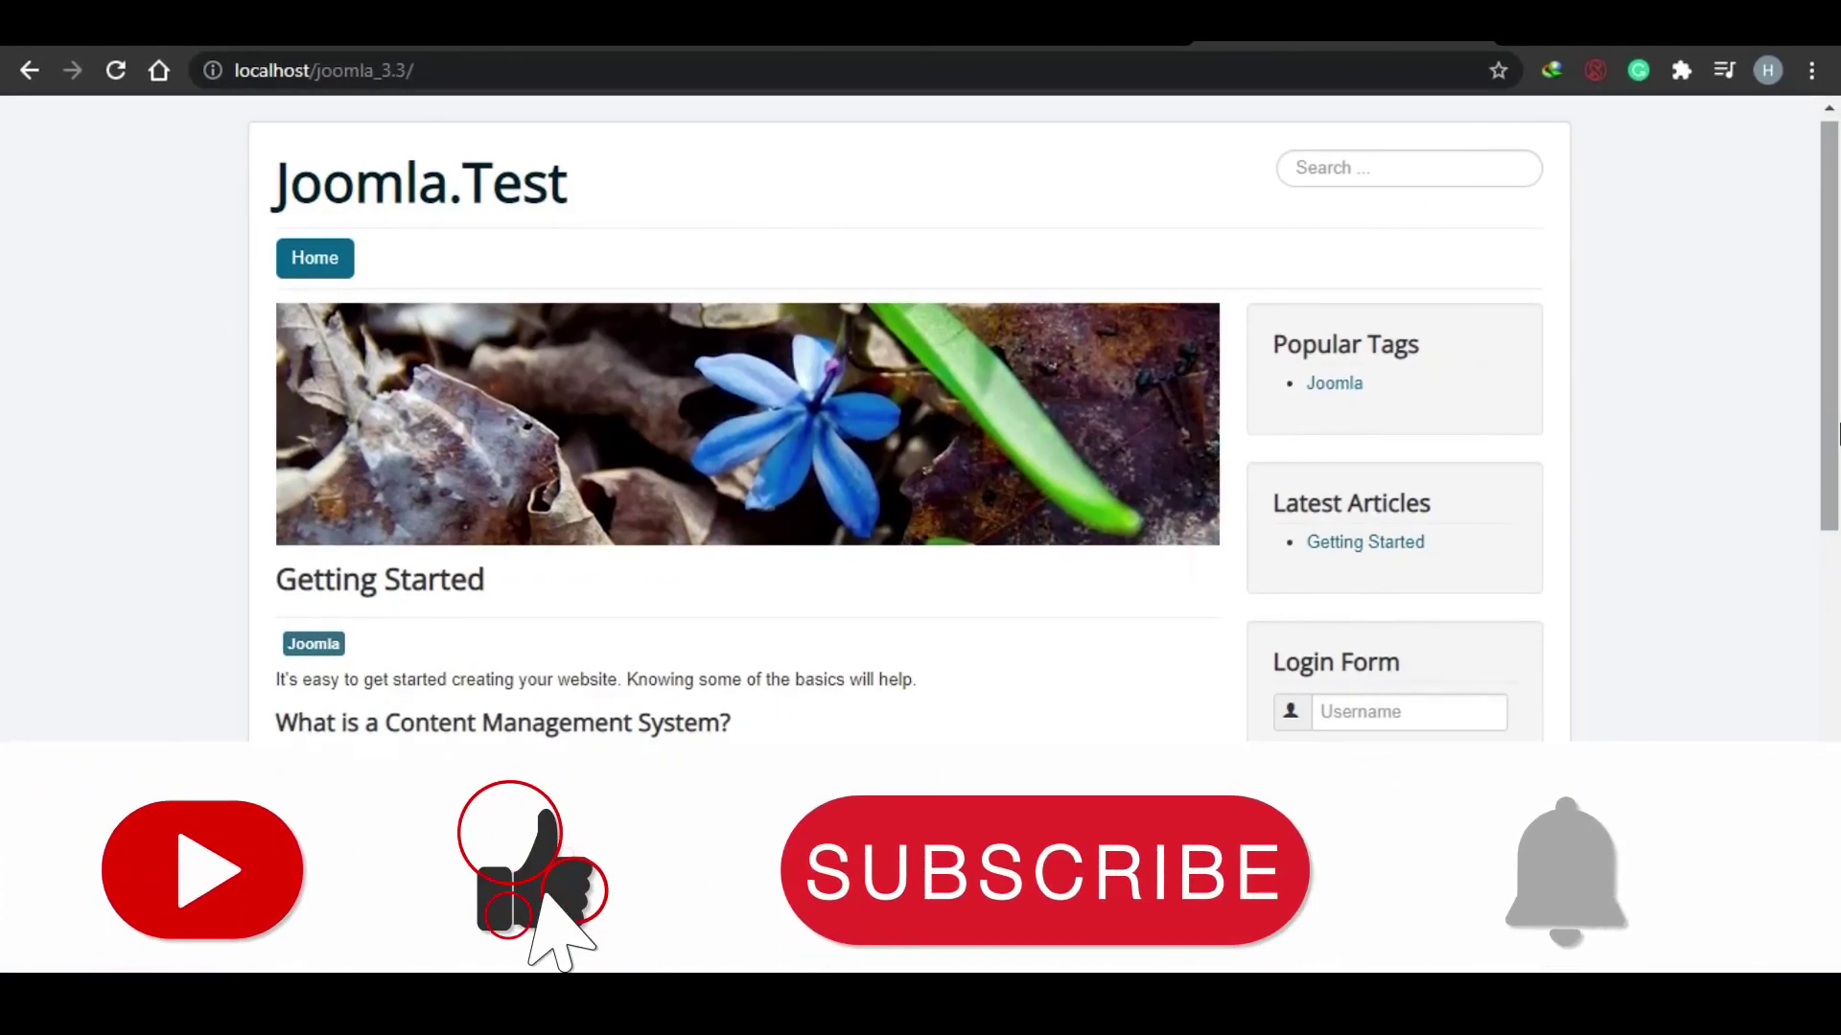
drag(1840, 424, 1837, 345)
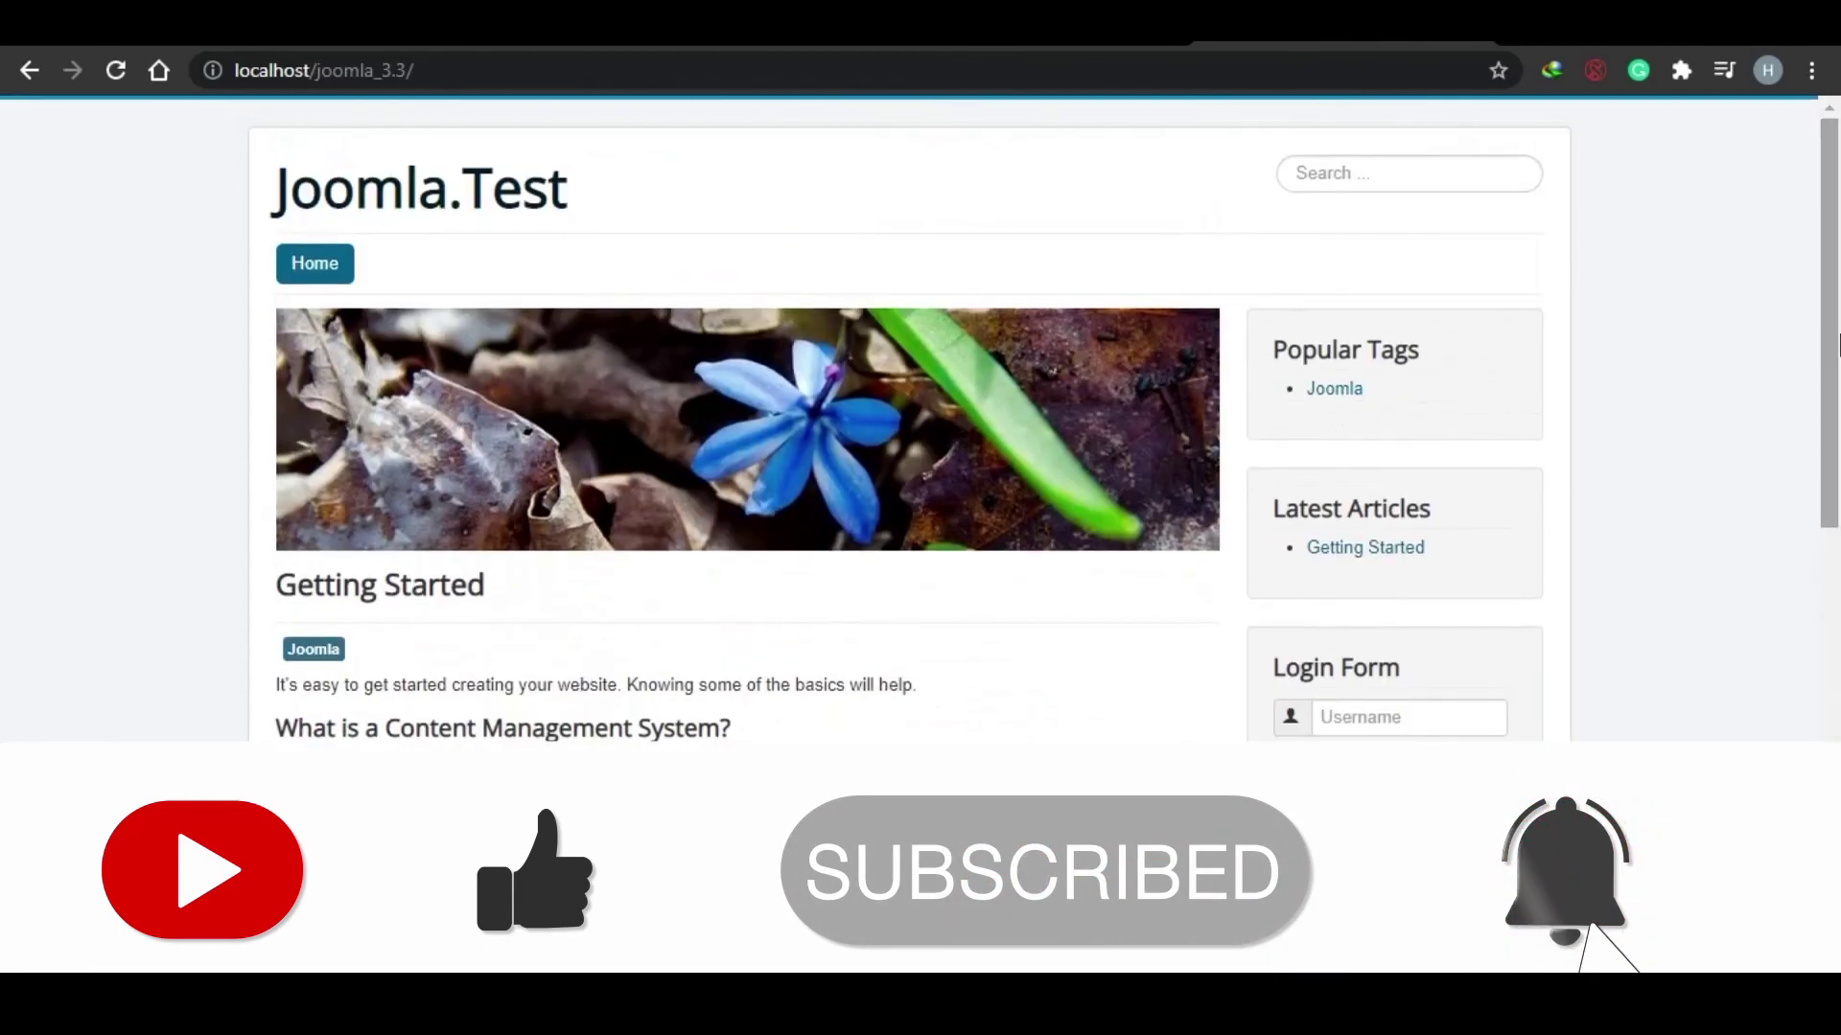